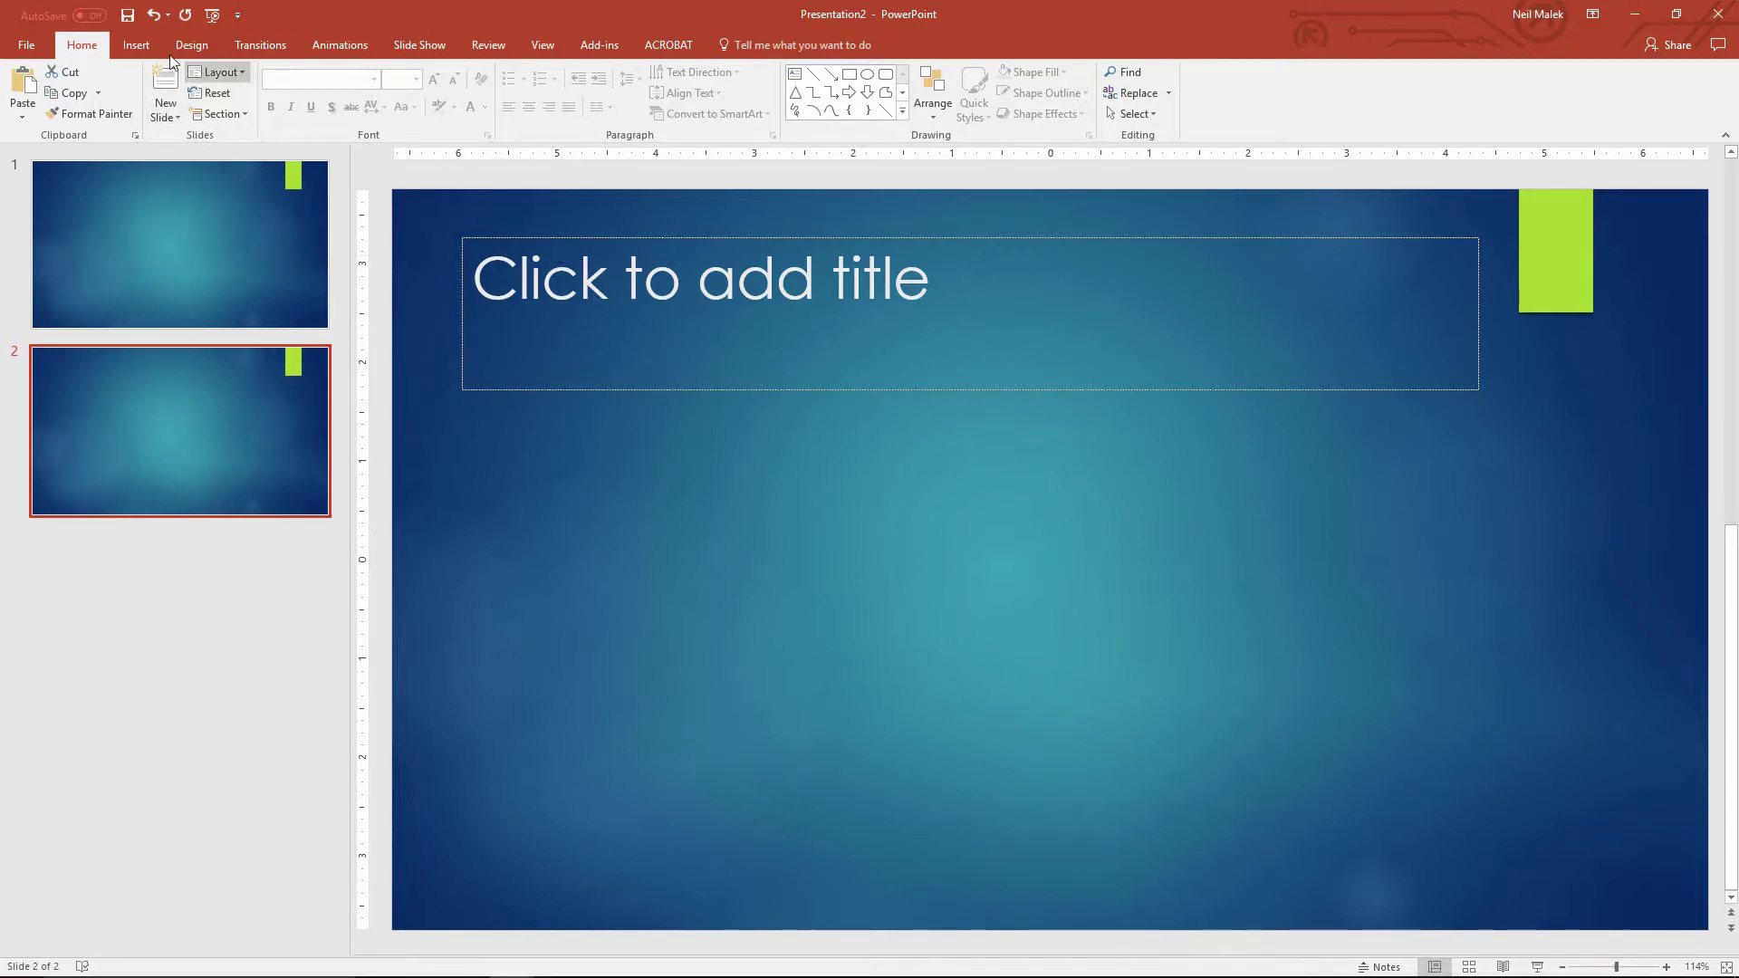
# Step: Insert the crumpled-paper photo on slide 2, shrink it to 3.46" by 5.2", and place it left below the title
pyautogui.click(135, 47)
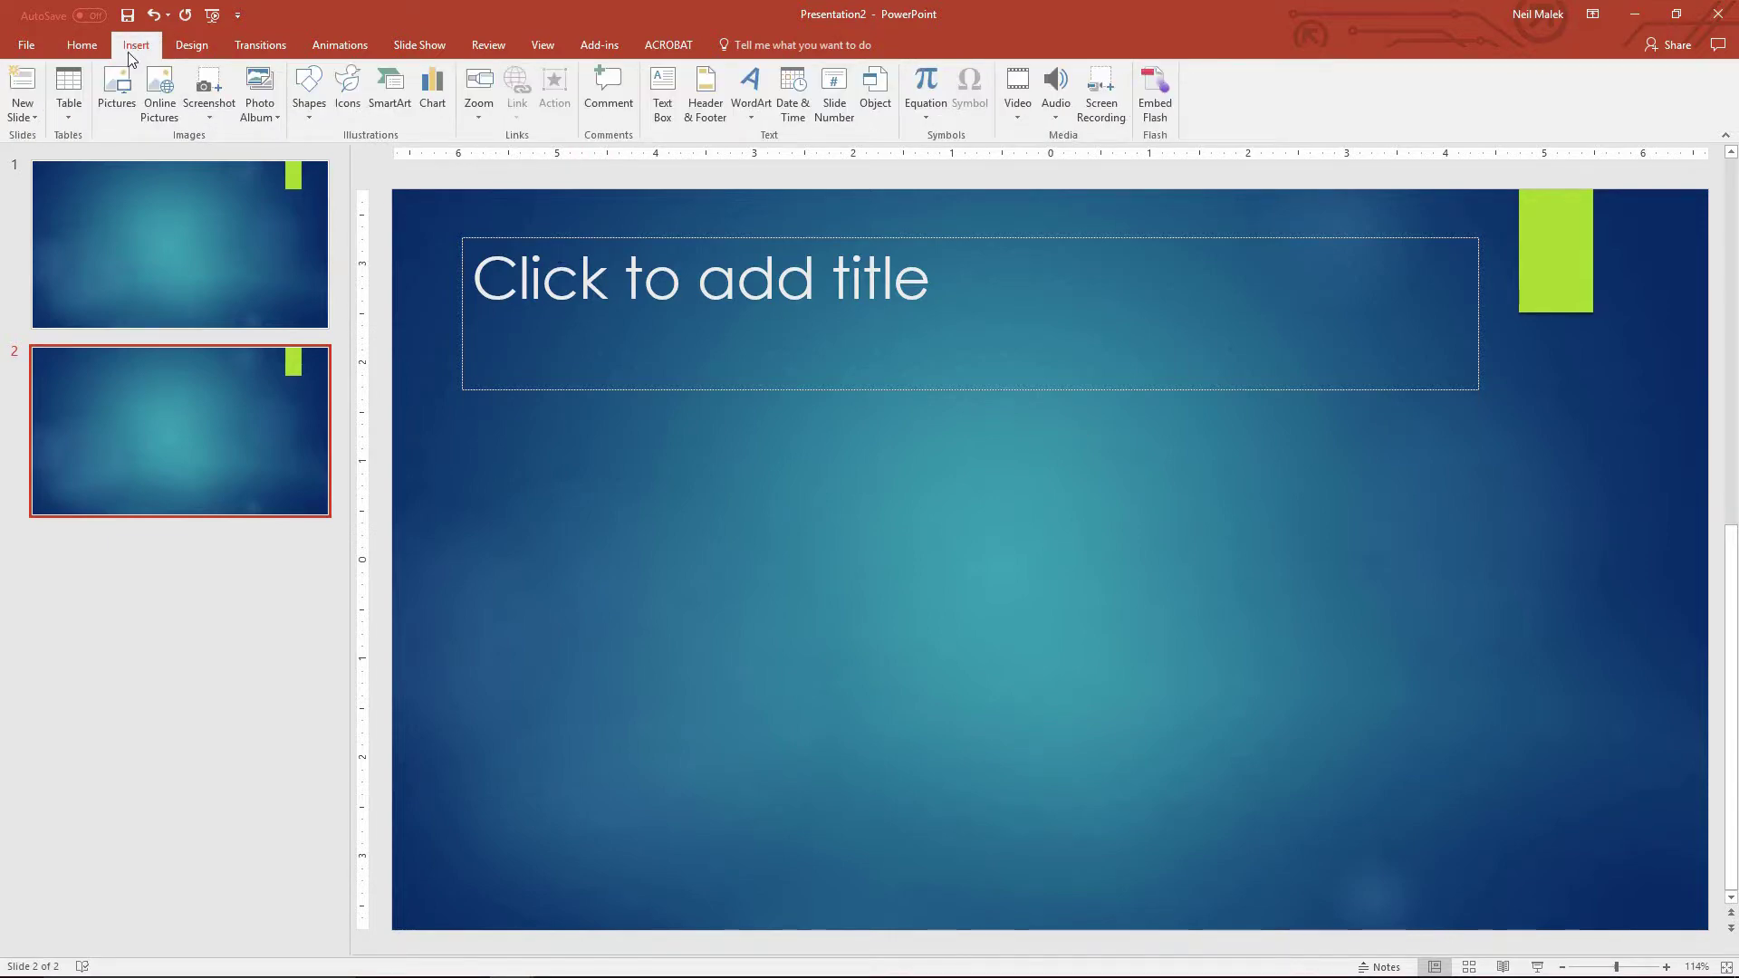
pyautogui.click(118, 101)
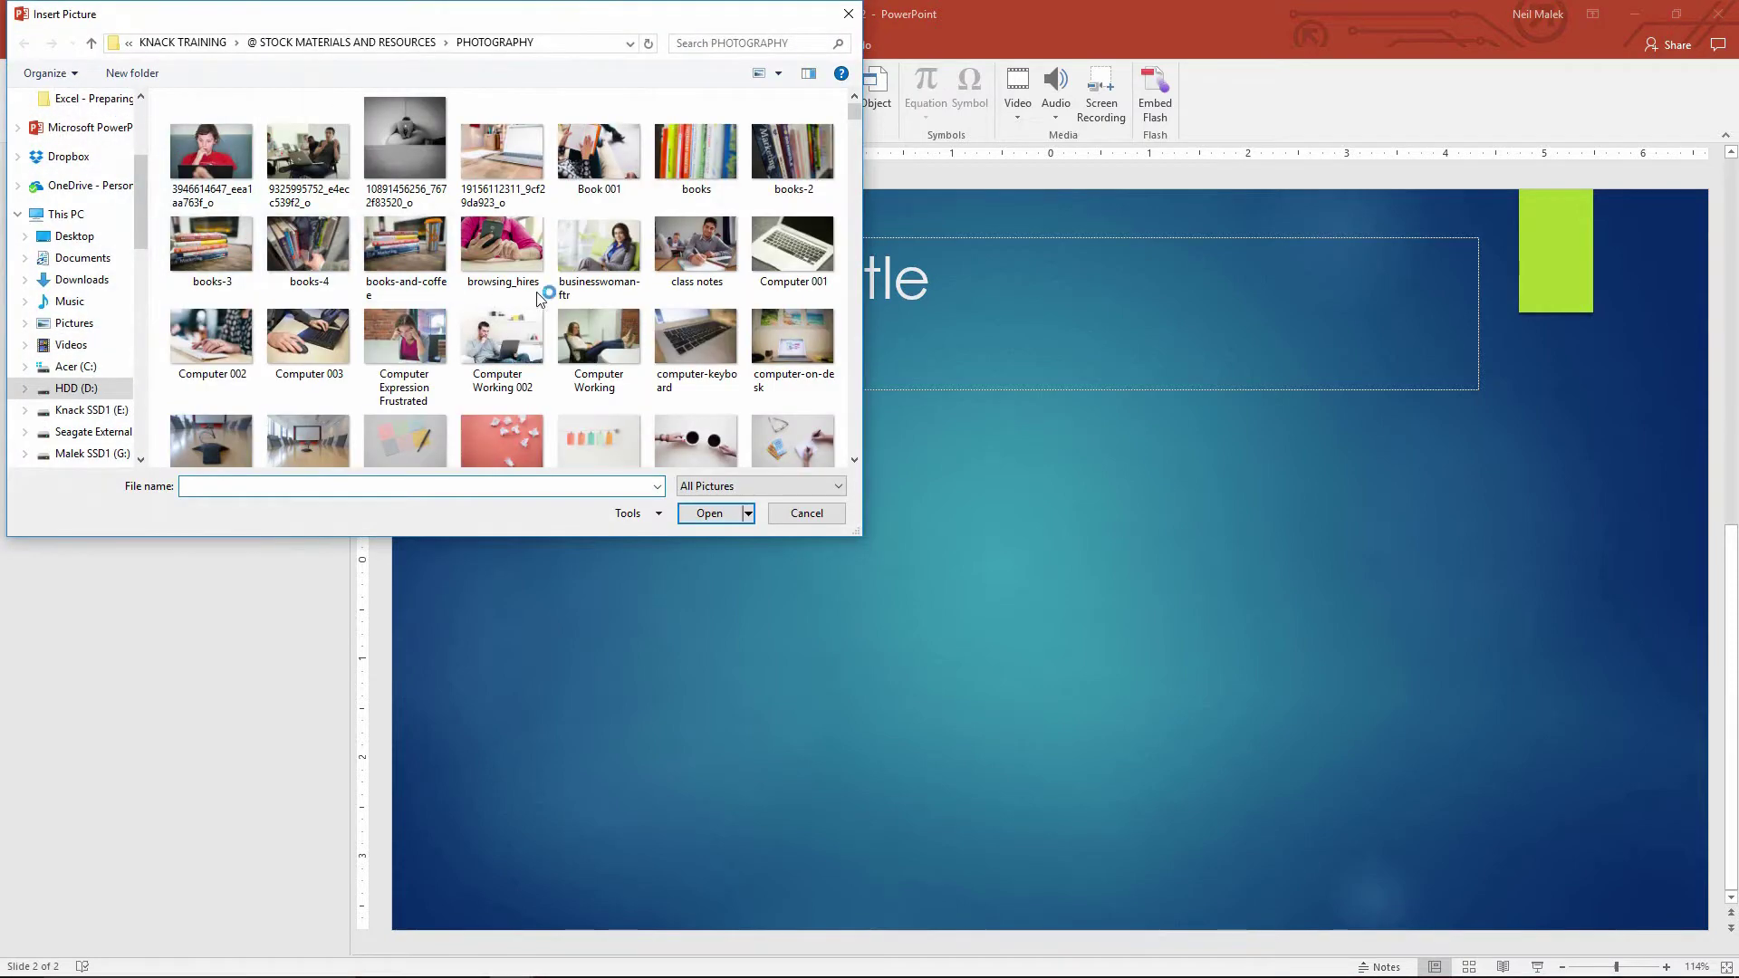
pyautogui.doubleClick(513, 435)
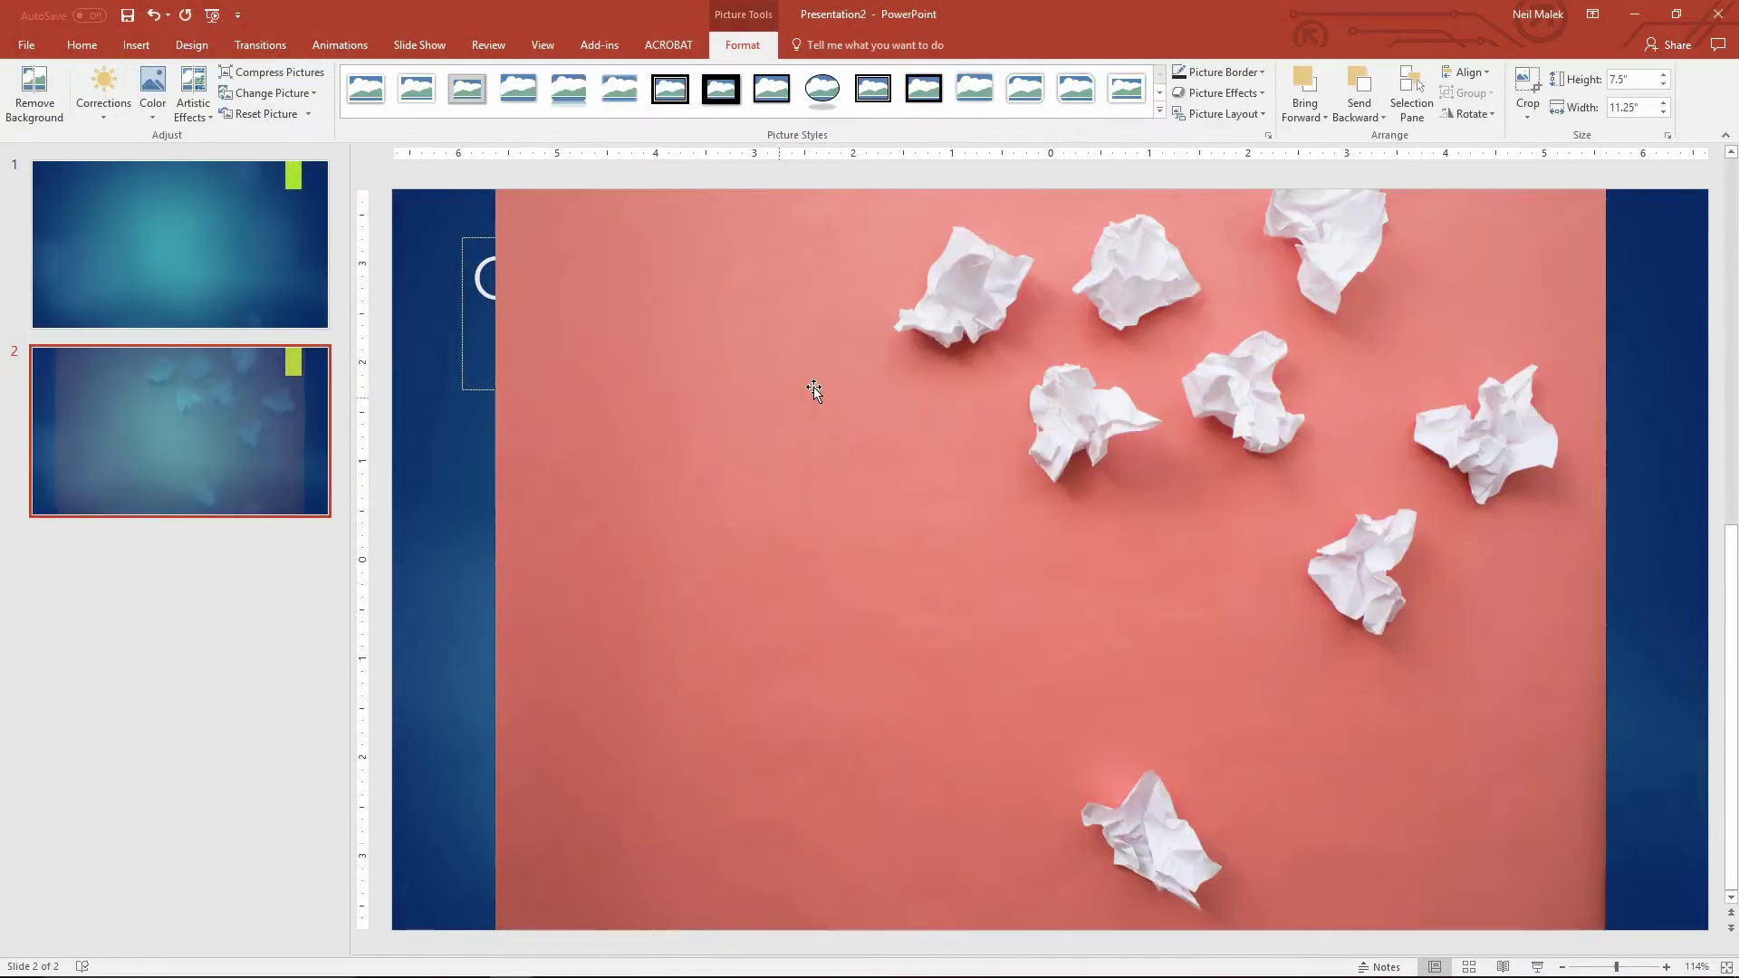
pyautogui.moveTo(1606, 193); pyautogui.dragTo(1008, 588)
pyautogui.moveTo(856, 710); pyautogui.dragTo(823, 572)
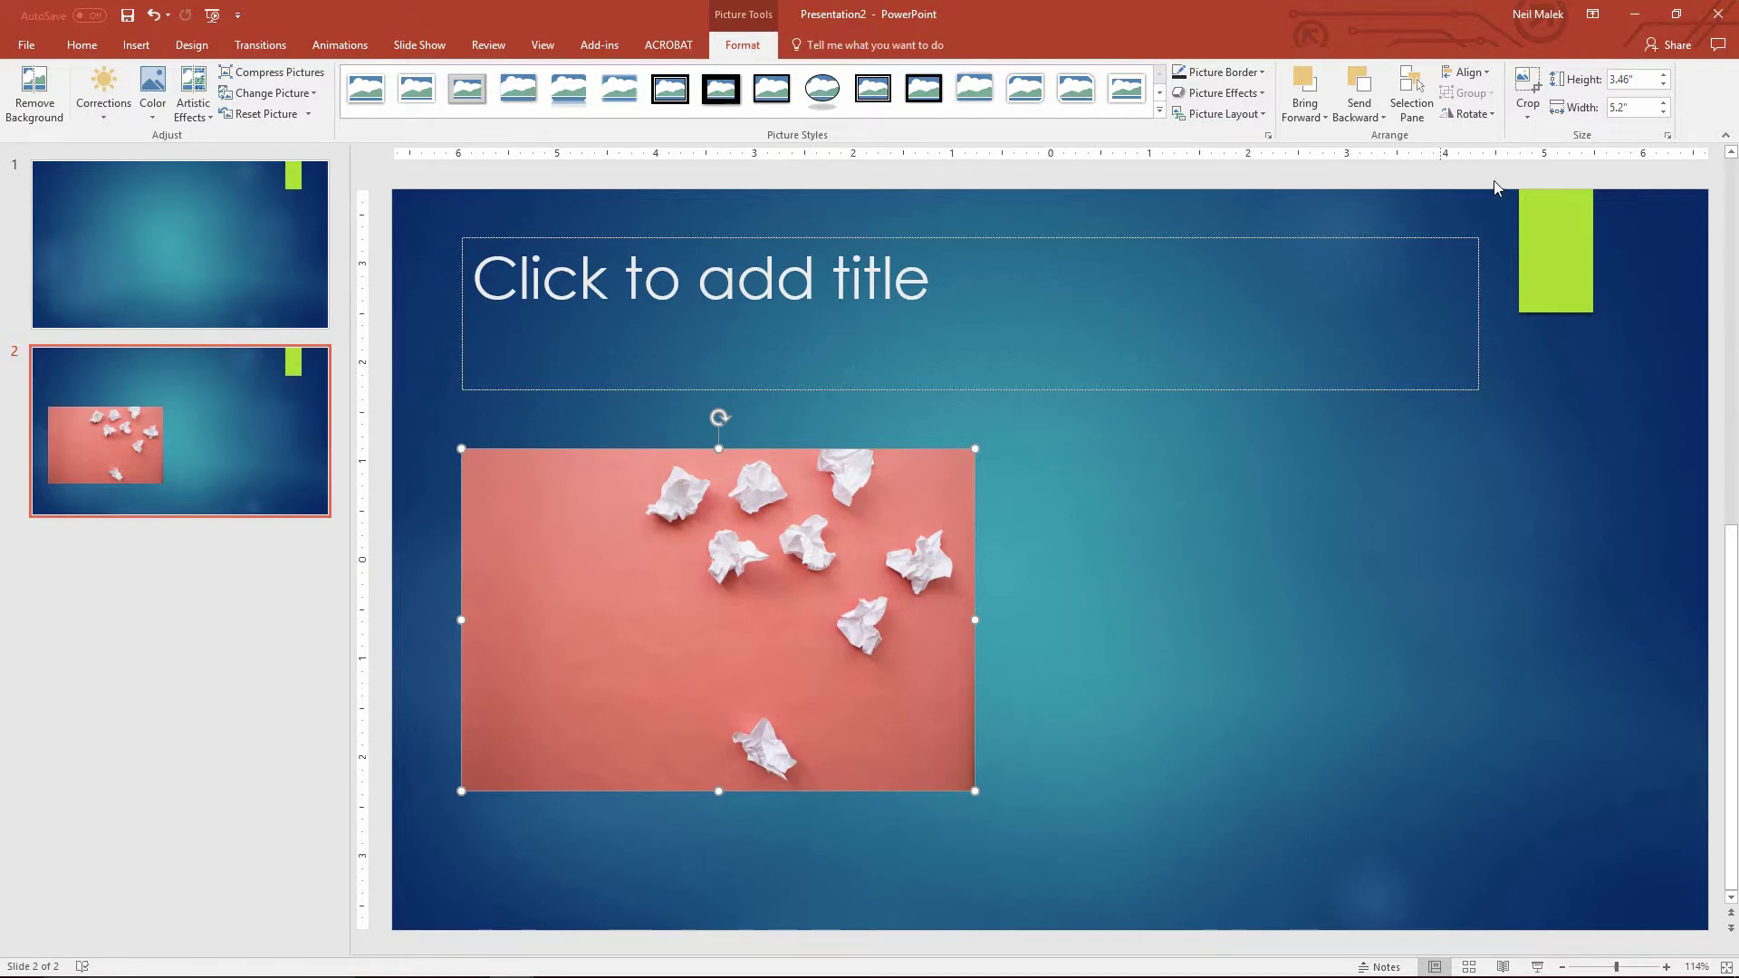
# Step: Crop the crumpled-paper photo to a Rounded Rectangle and set its corner rounding to a subtle curve
pyautogui.click(1530, 121)
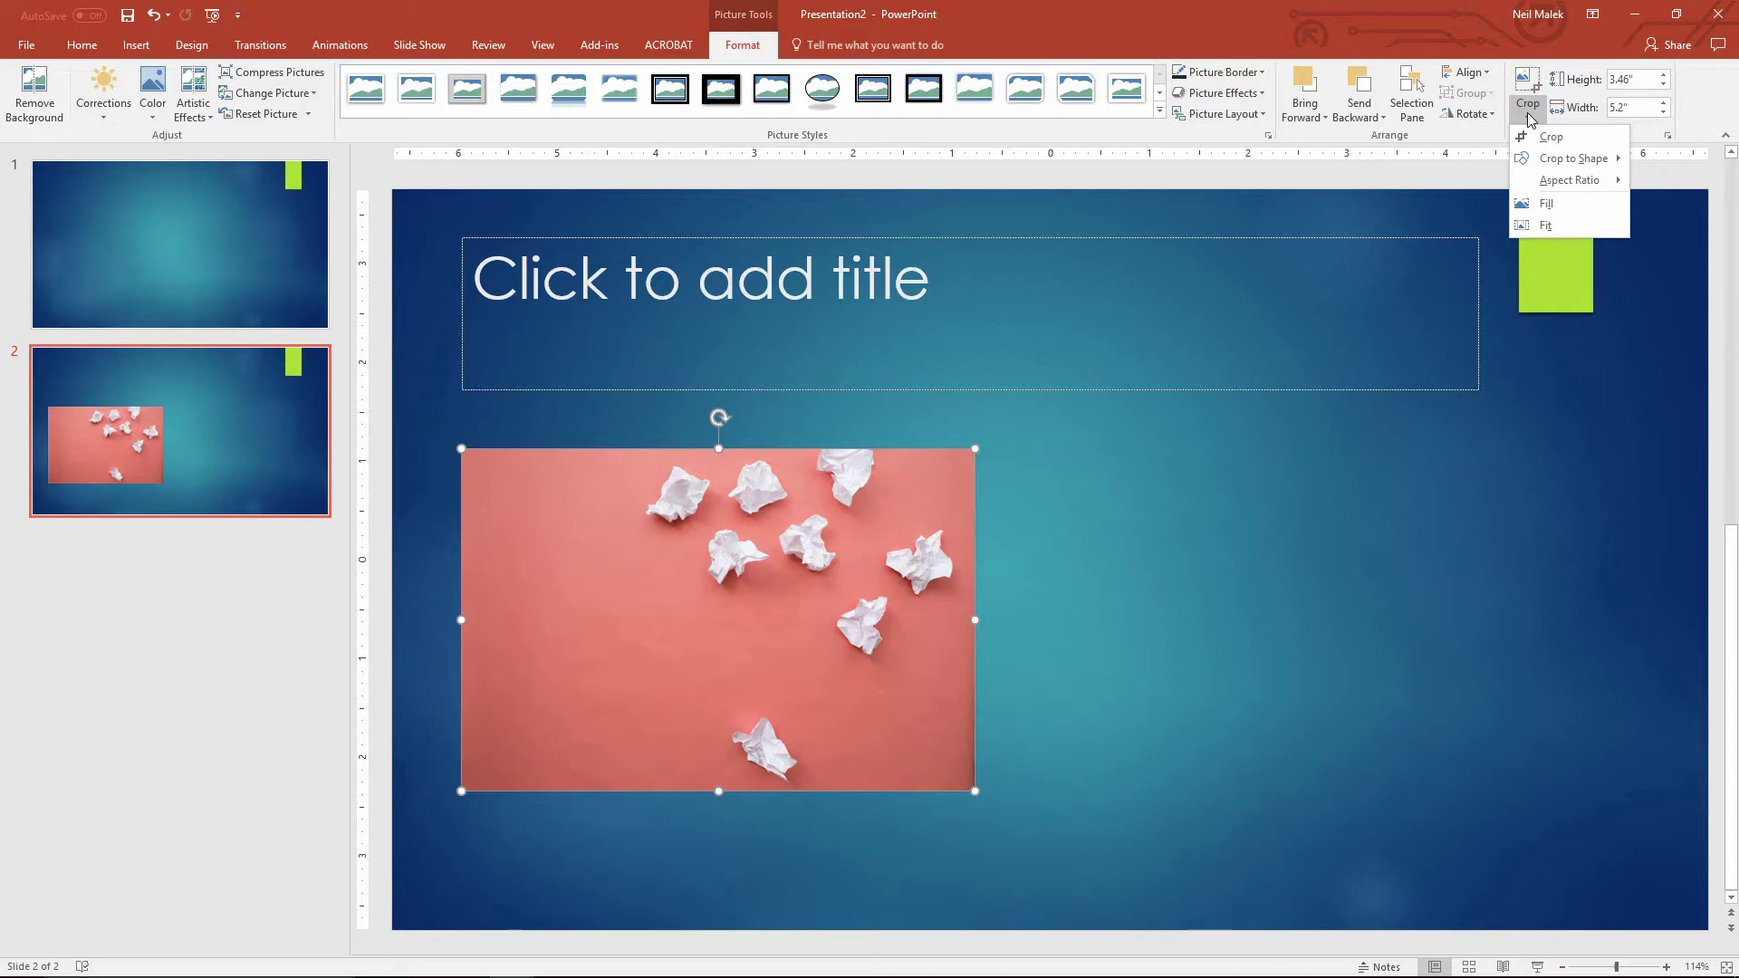
pyautogui.moveTo(1571, 161)
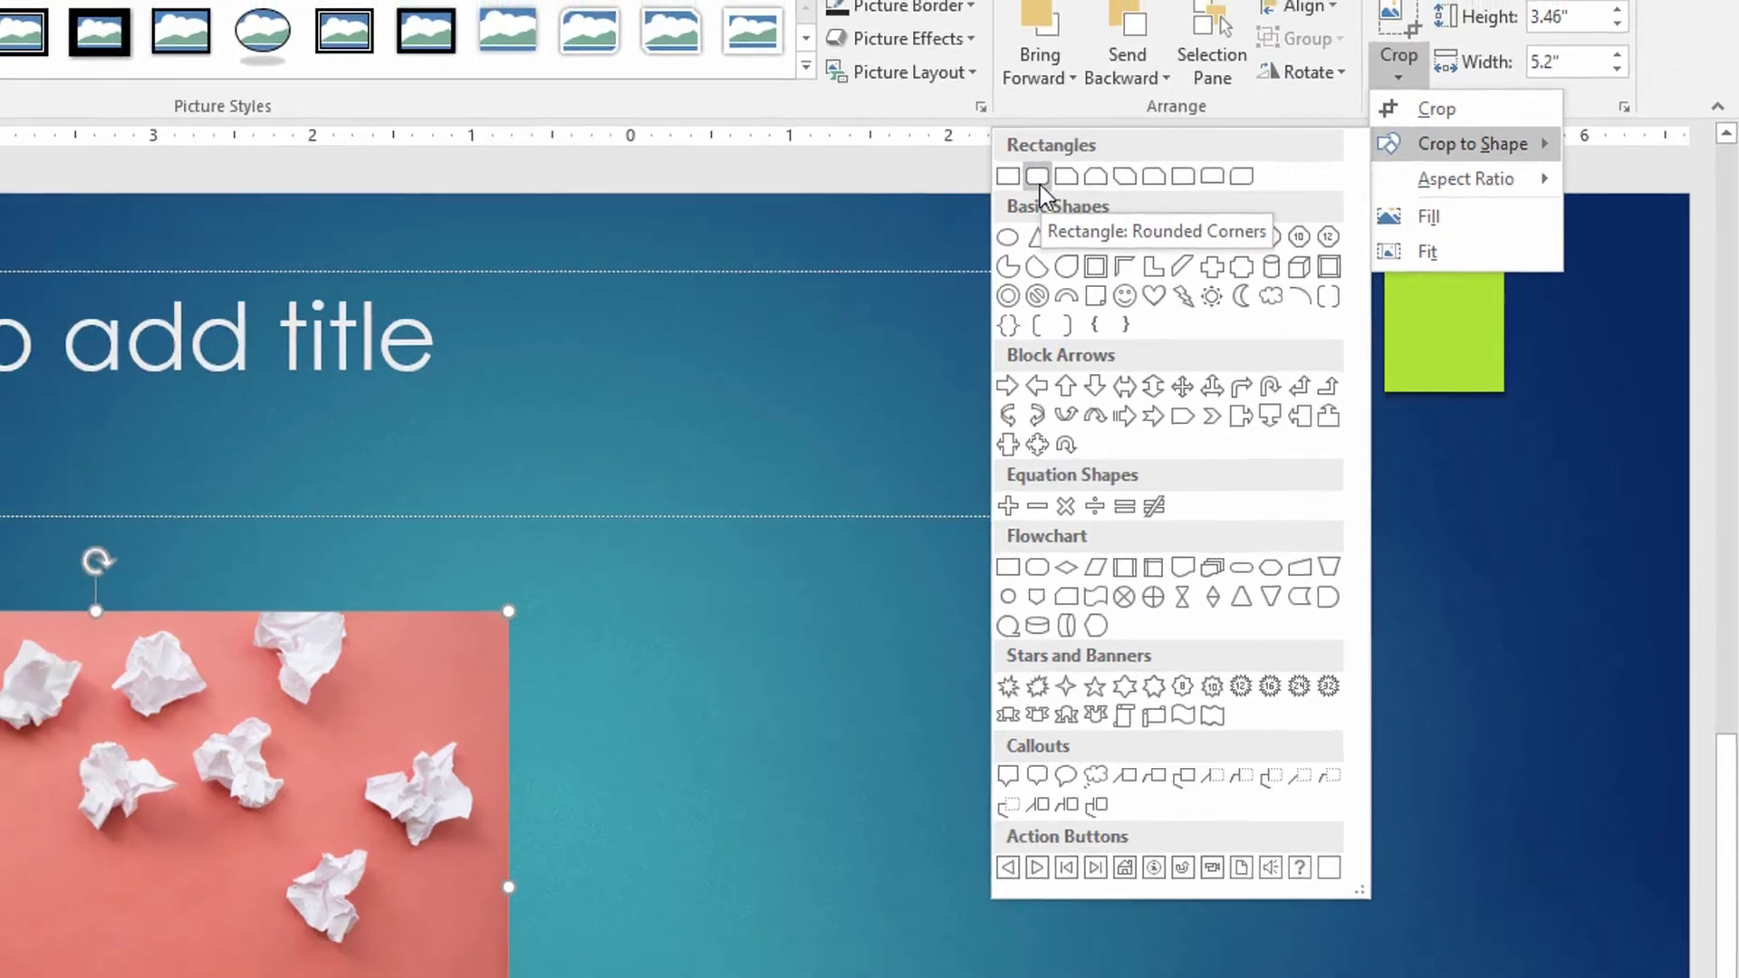
pyautogui.click(993, 176)
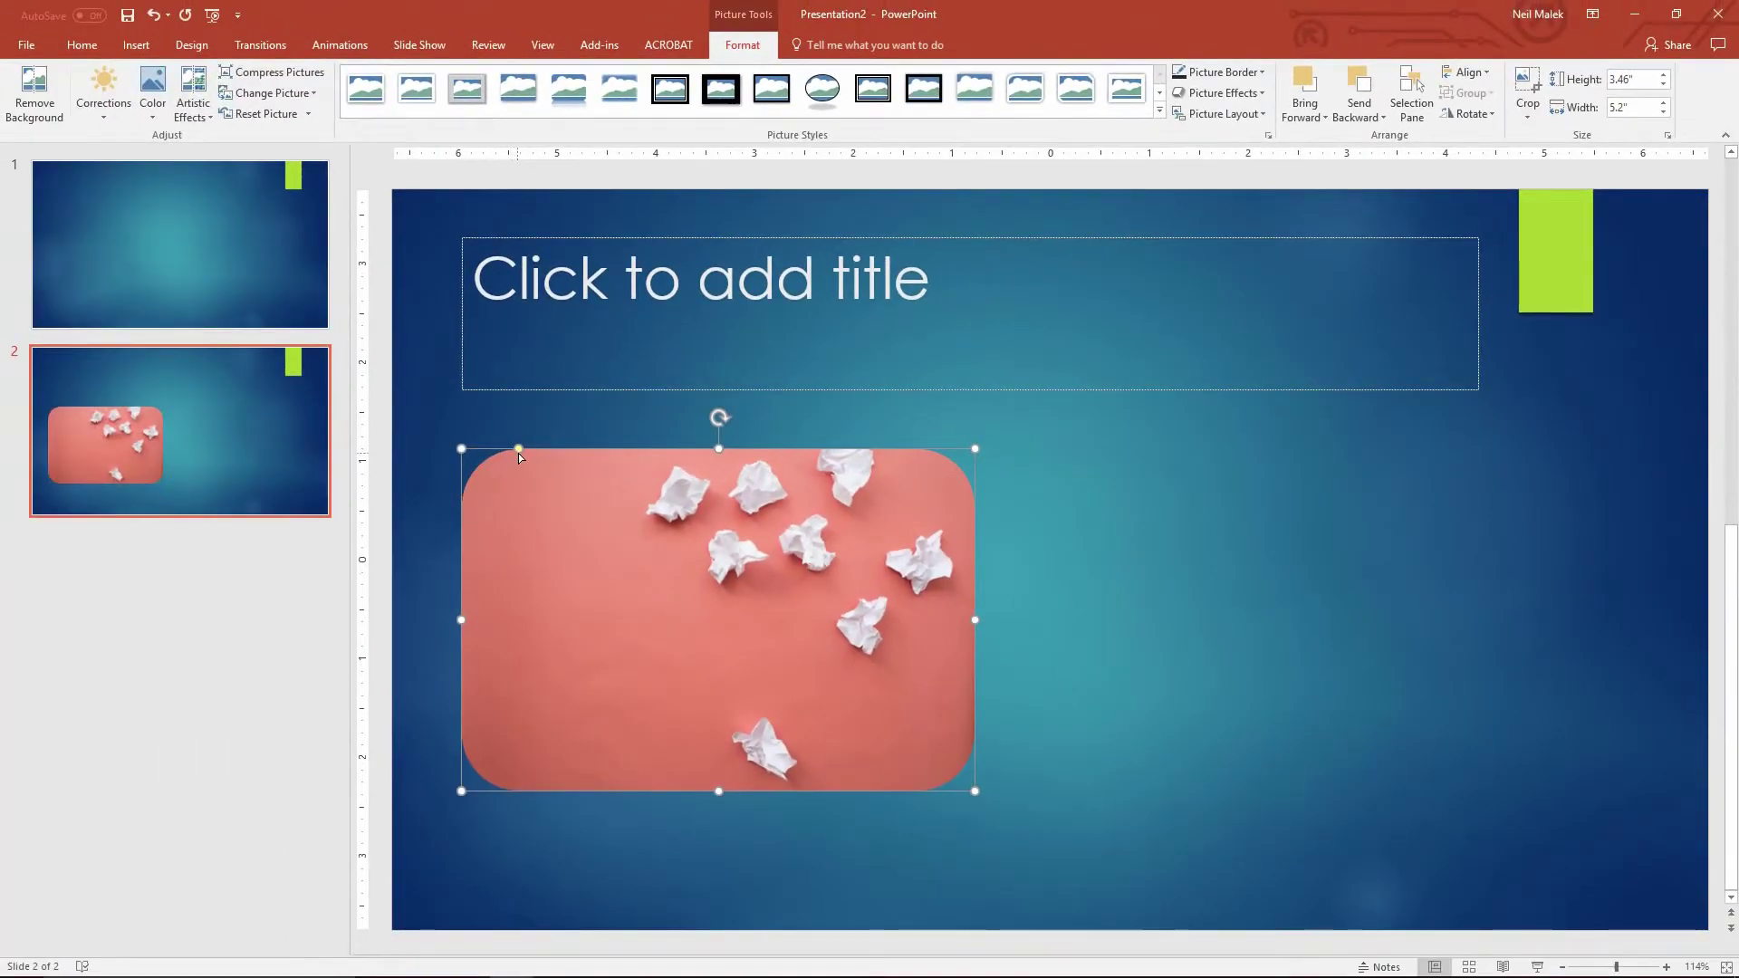
pyautogui.moveTo(524, 453); pyautogui.dragTo(556, 452)
pyautogui.click(598, 493)
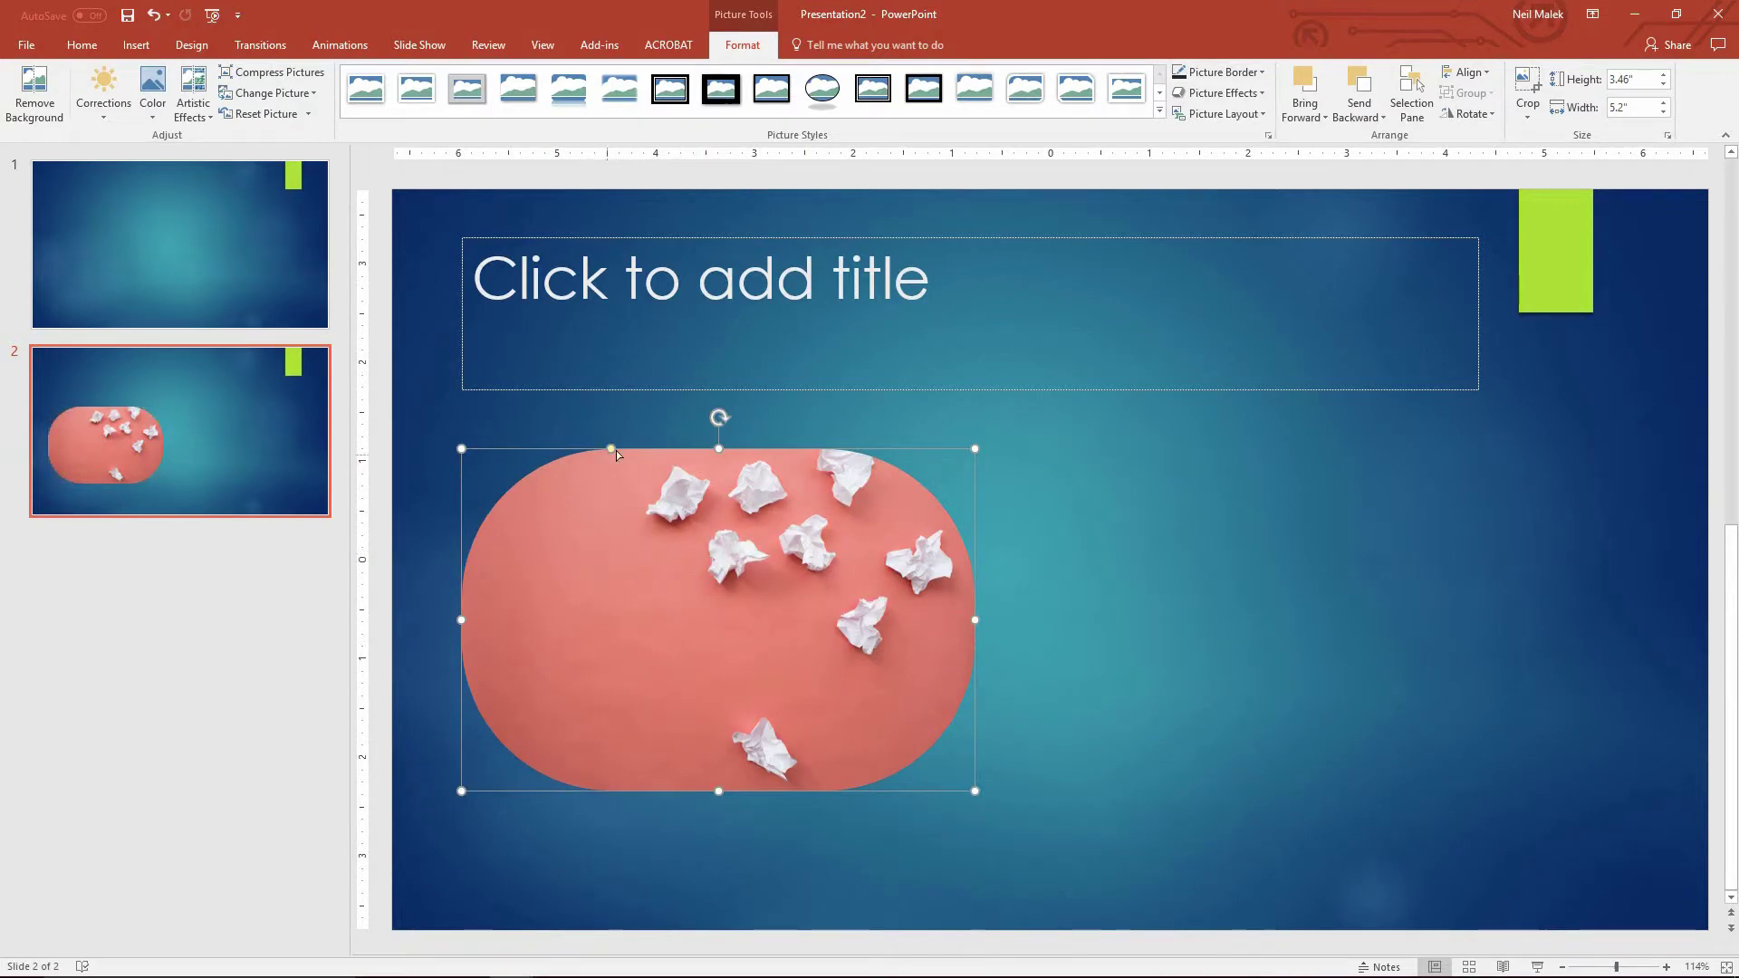
pyautogui.moveTo(552, 453); pyautogui.dragTo(603, 521)
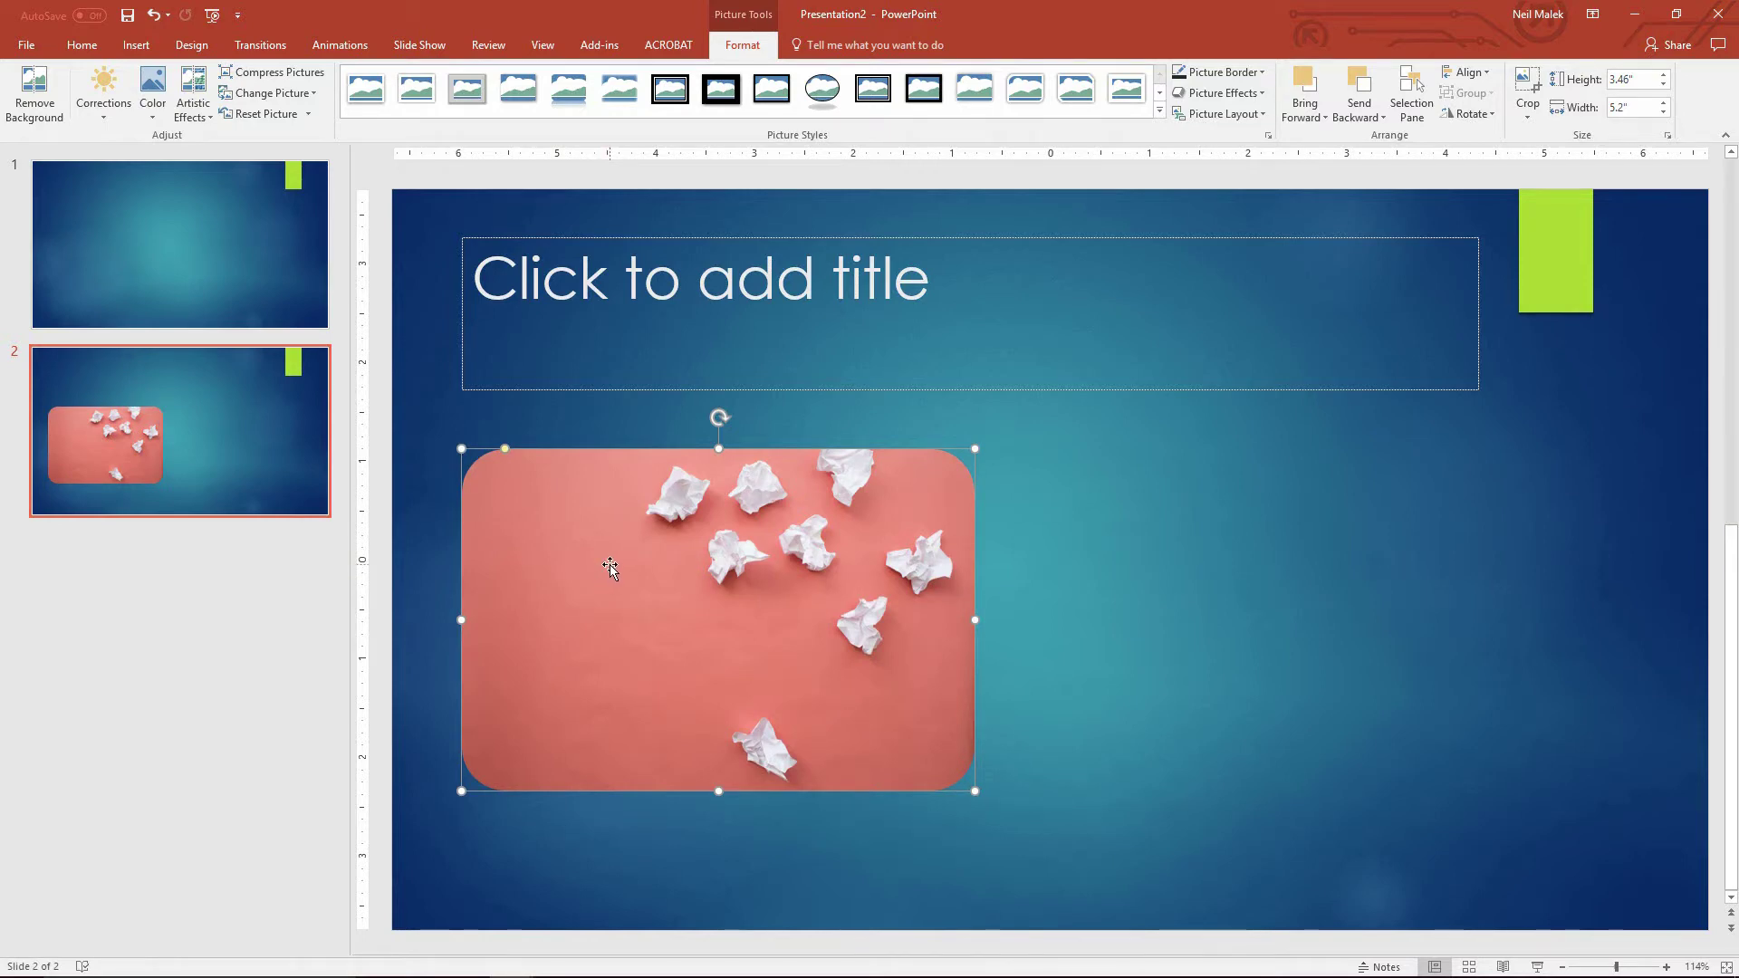
pyautogui.click(1028, 563)
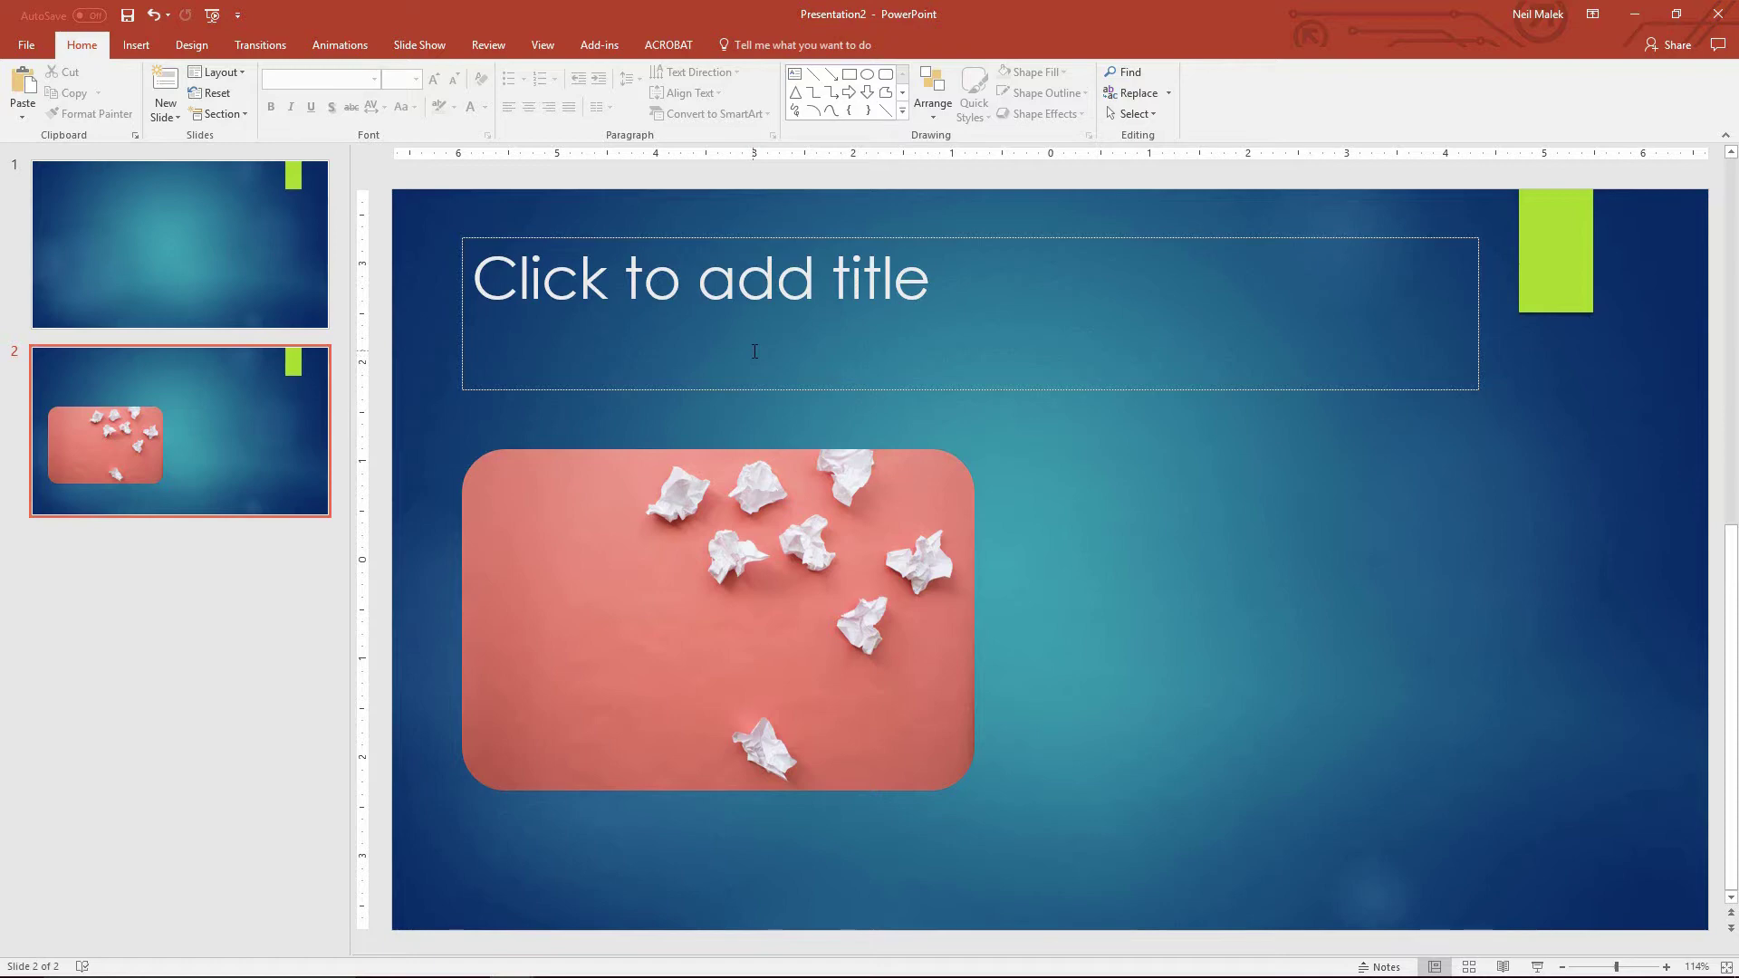
# Step: Switch to Slide Master view and select the main master slide at the top of the thumbnails
pyautogui.click(541, 47)
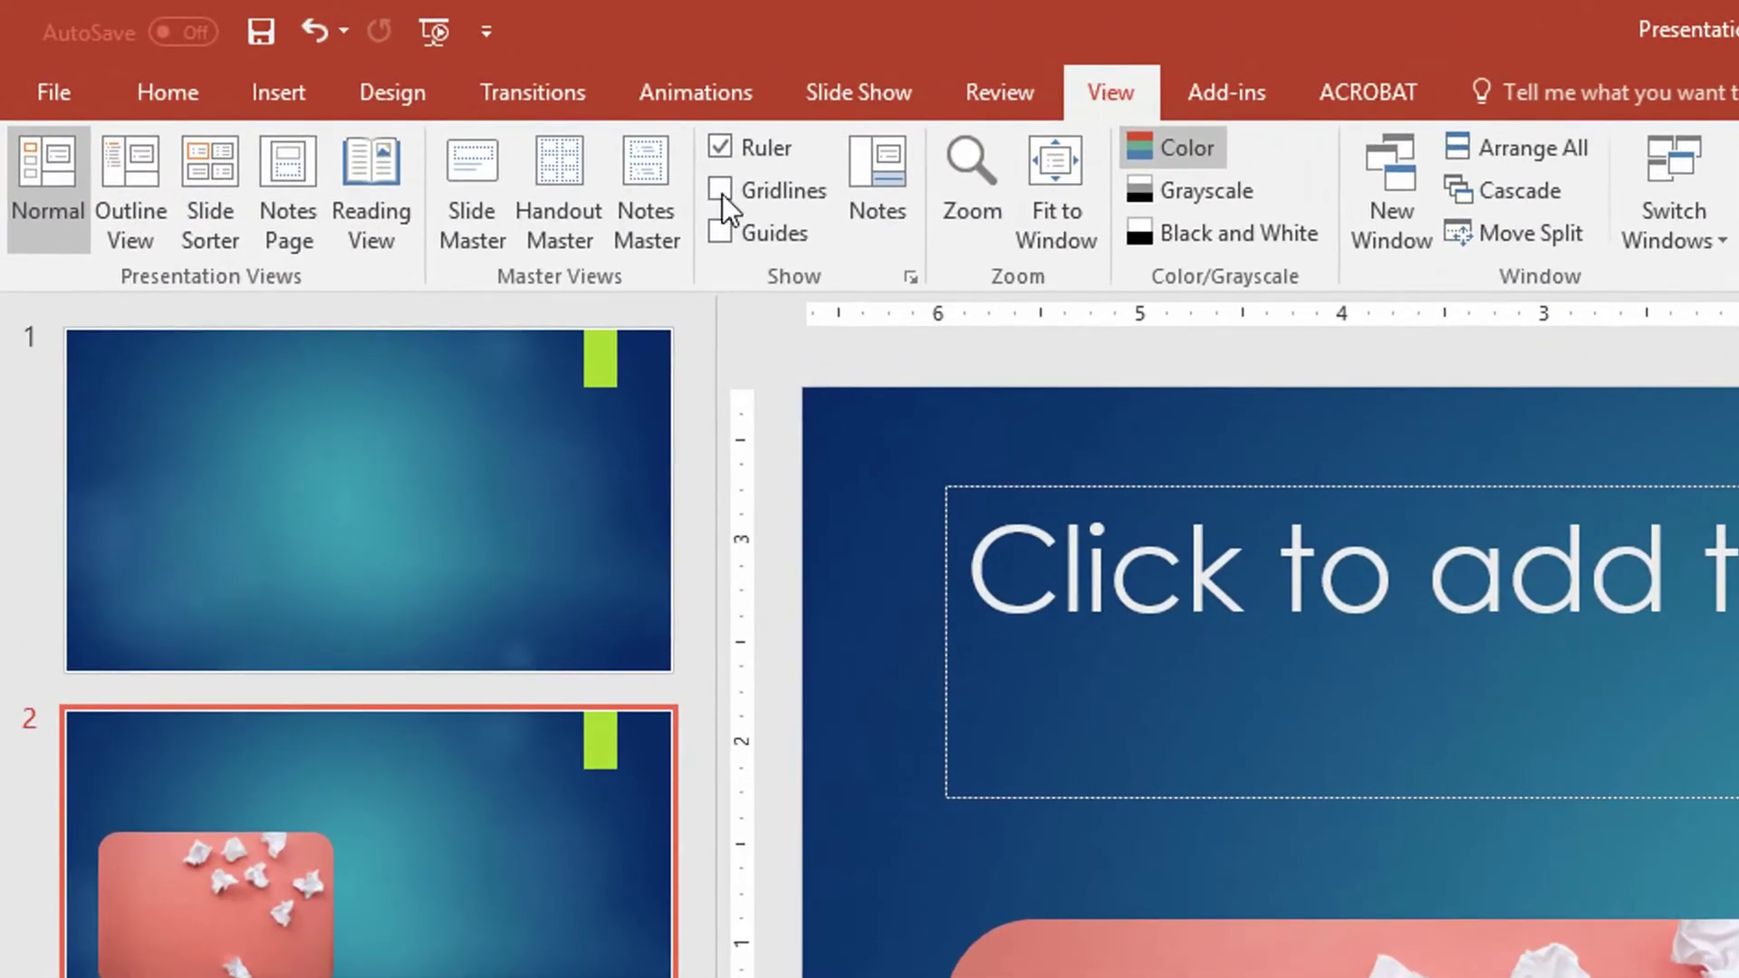
pyautogui.click(441, 231)
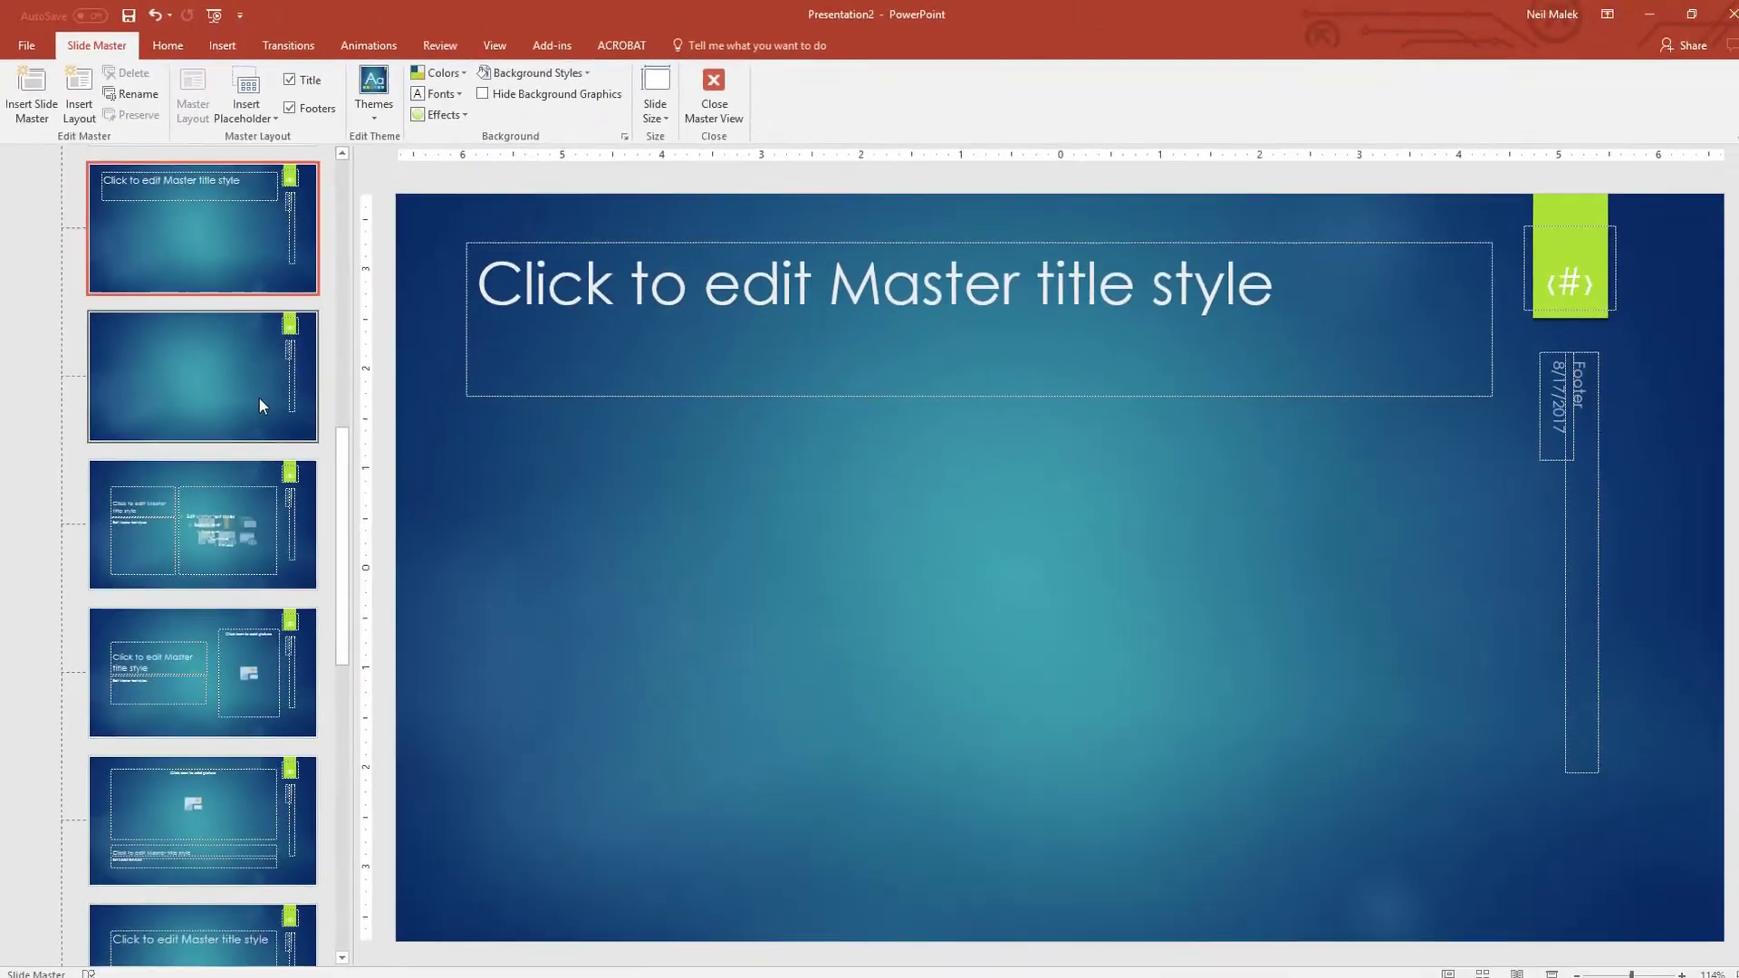
pyautogui.moveTo(346, 449); pyautogui.dragTo(354, 203)
pyautogui.click(230, 219)
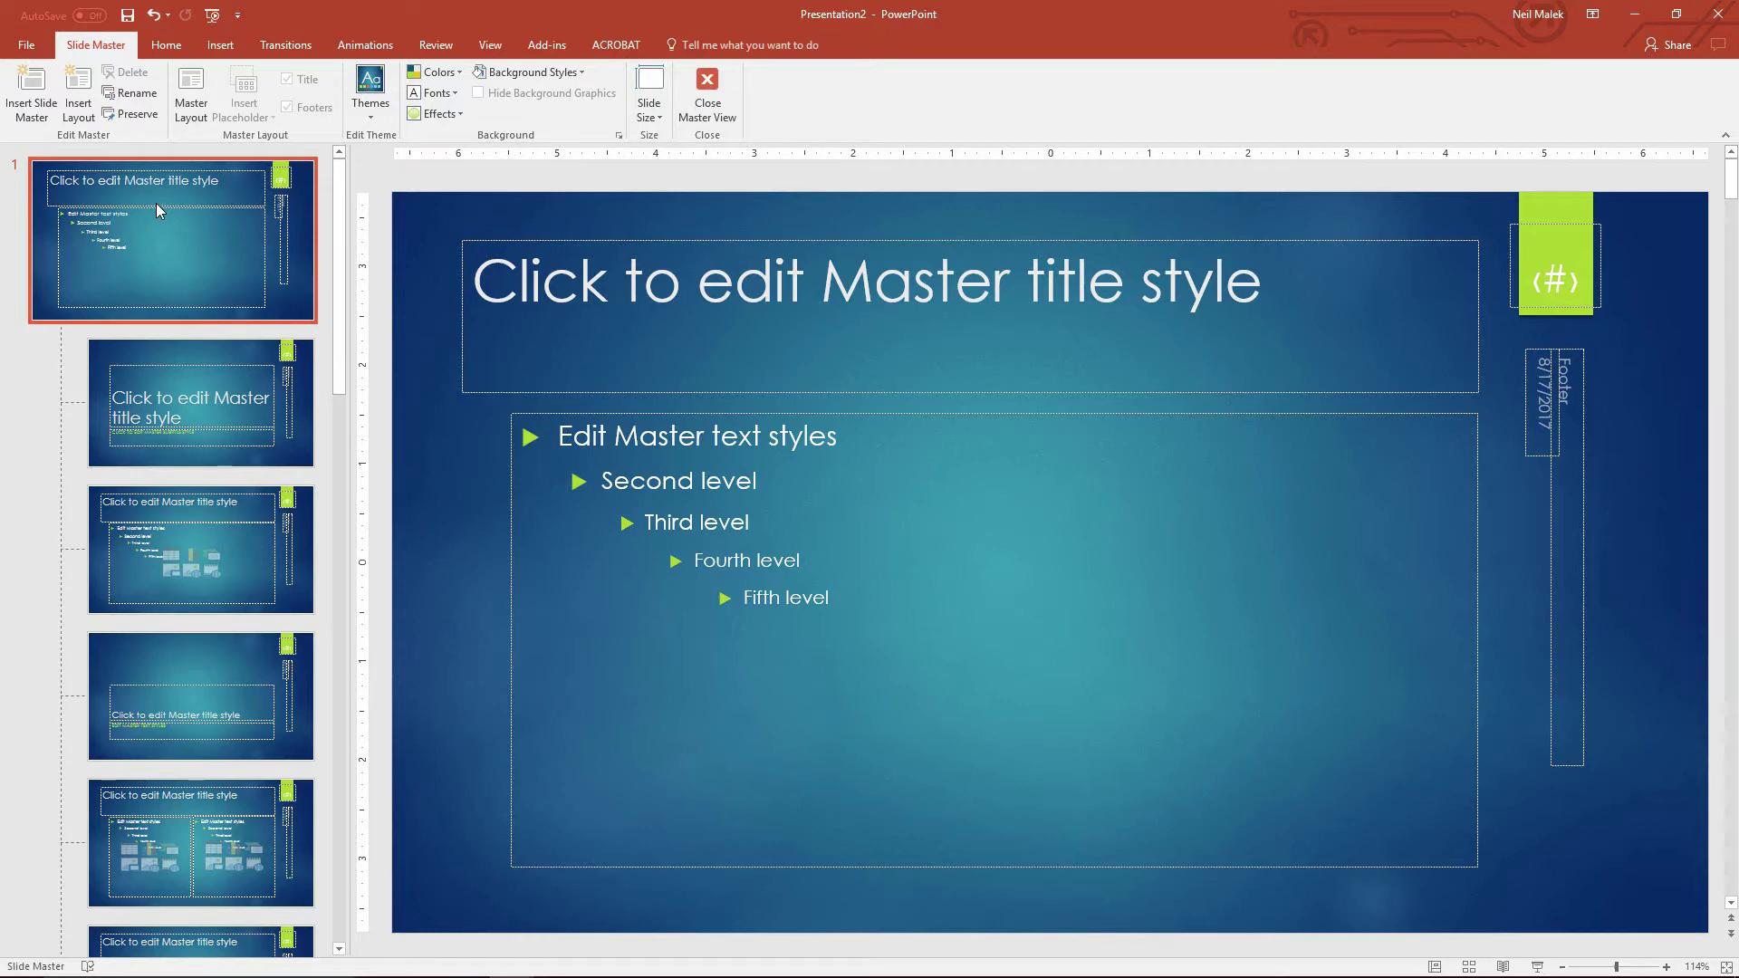
# Step: Duplicate the Title and Content layout with Ctrl+D
pyautogui.click(226, 404)
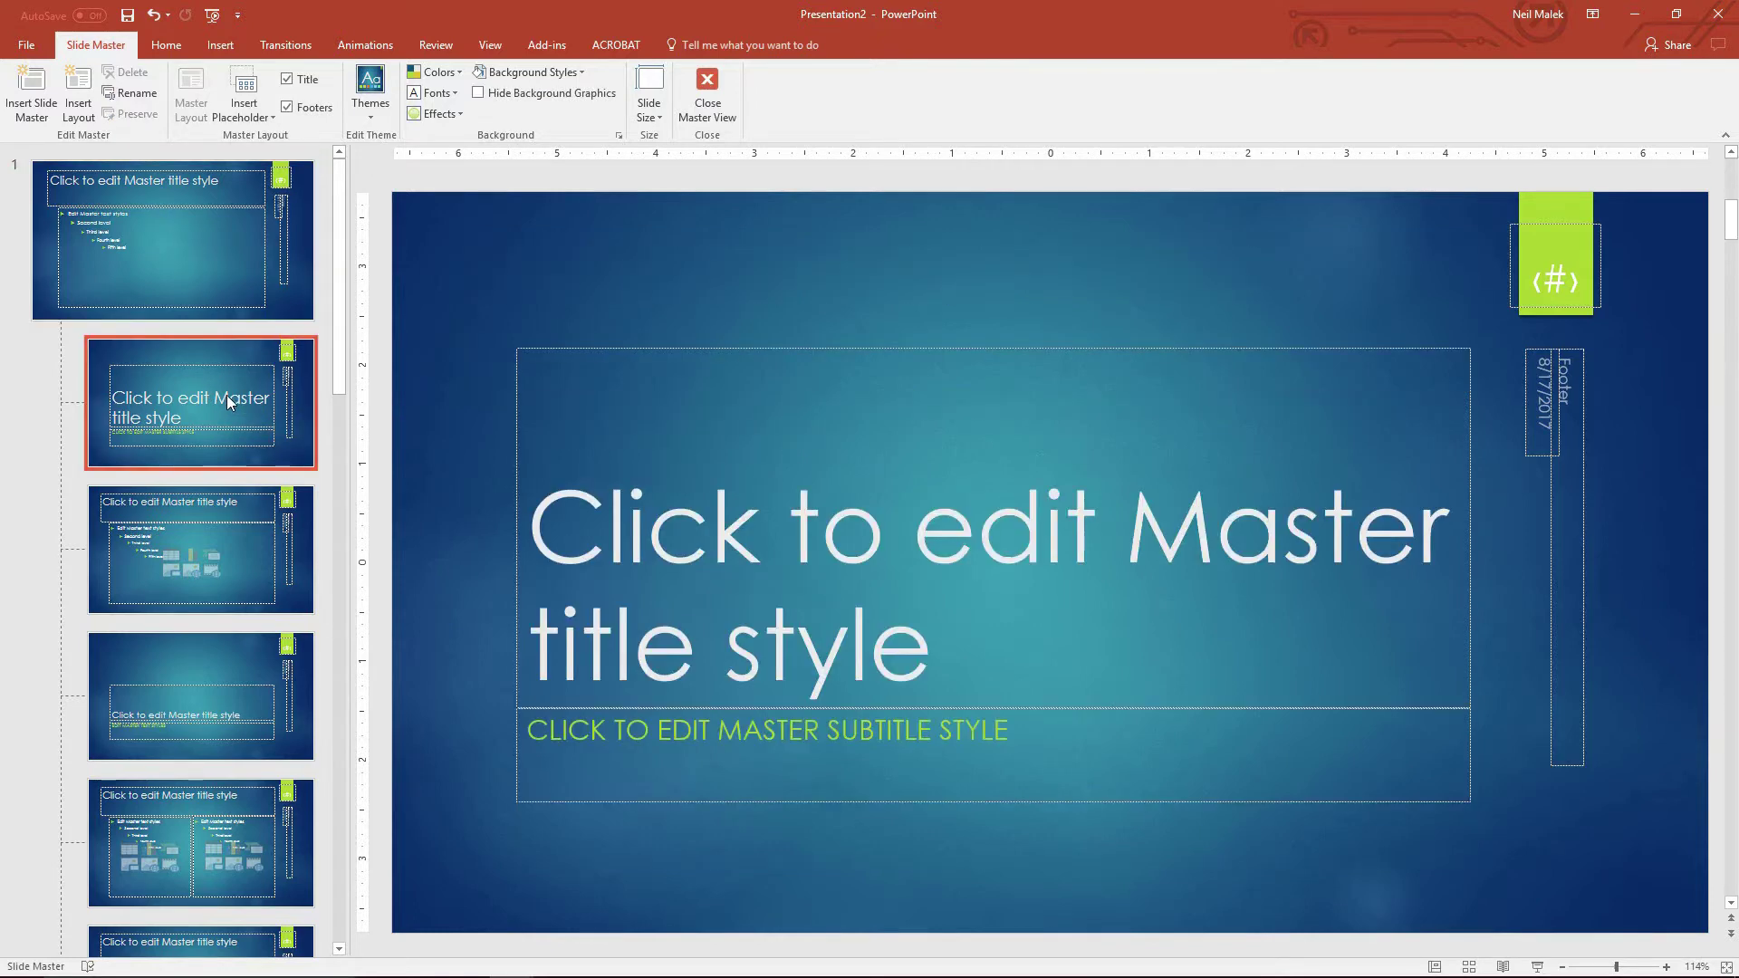
pyautogui.click(252, 554)
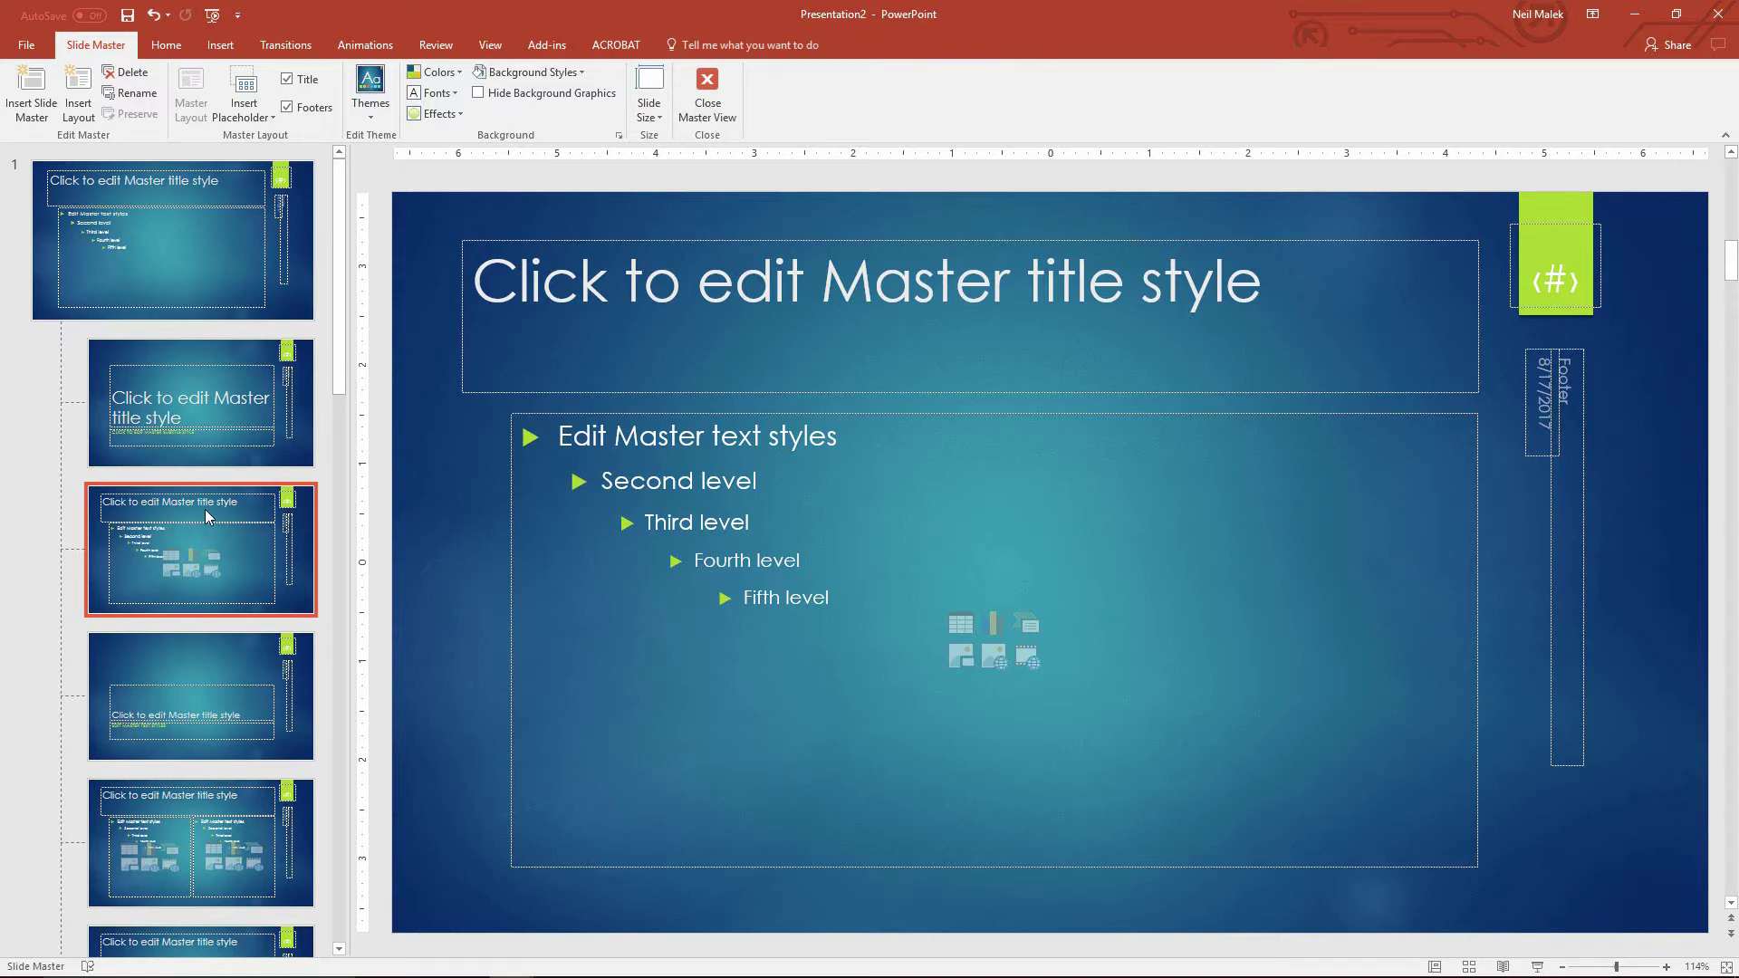
pyautogui.hotkey('ctrl', 'd')
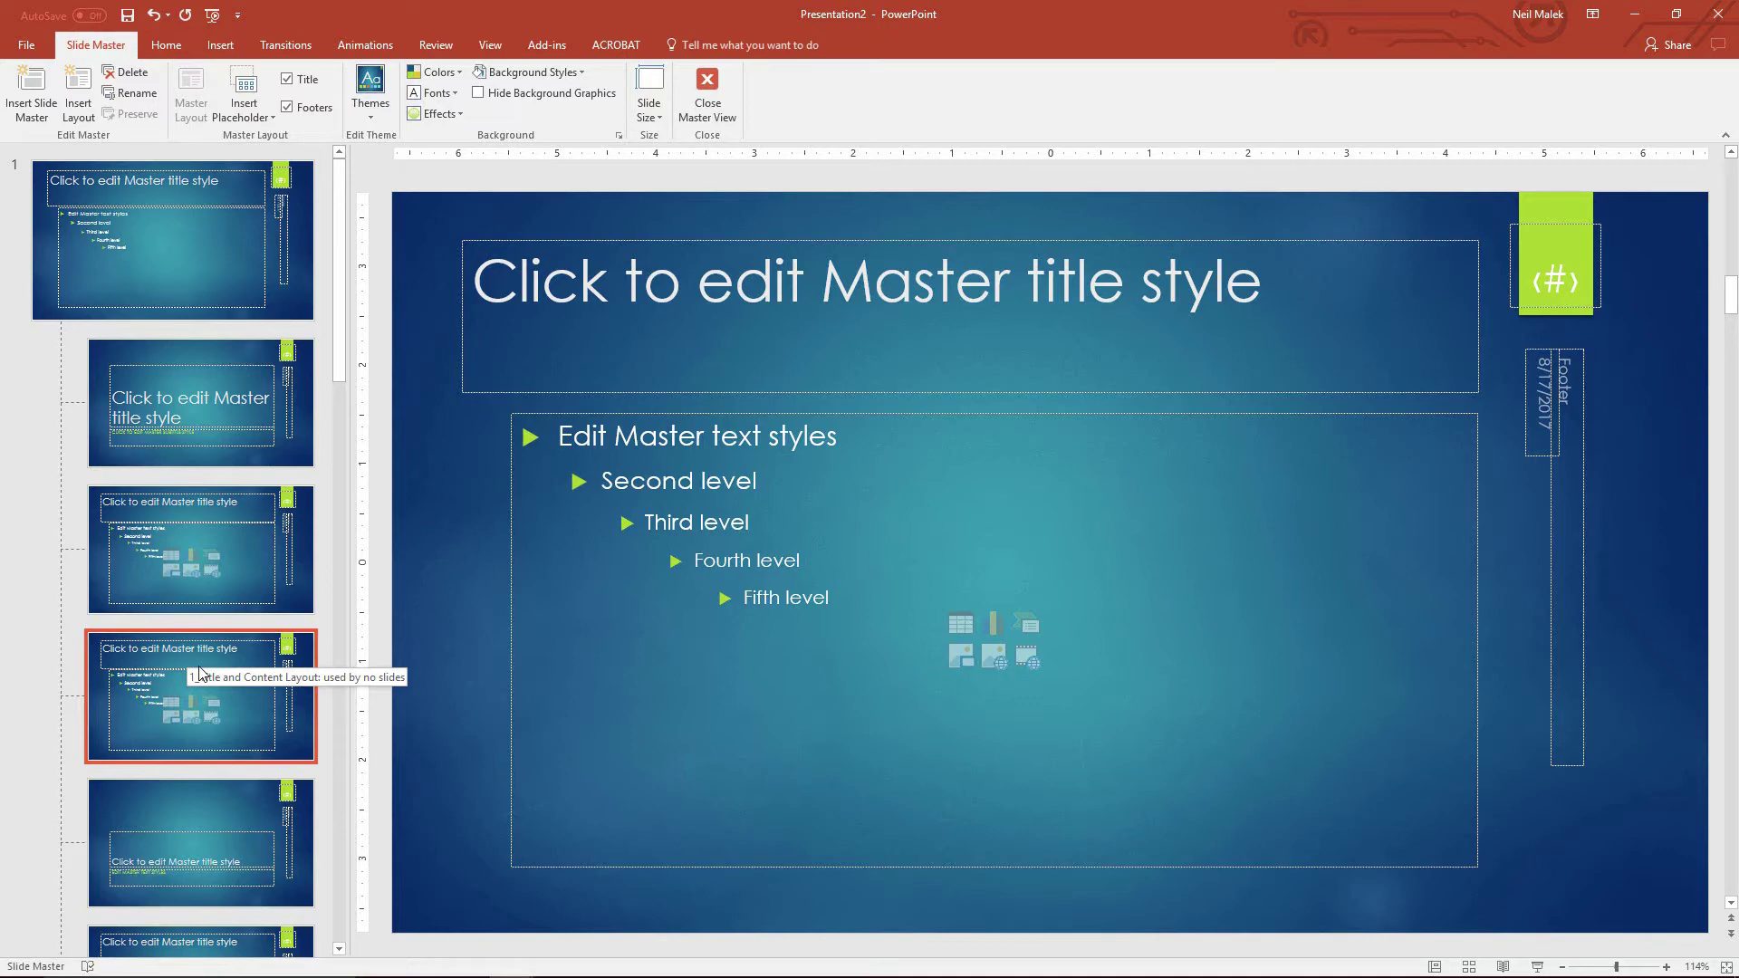
# Step: Rename the duplicated layout to 'Content with Stylized Photo'
pyautogui.click(138, 95)
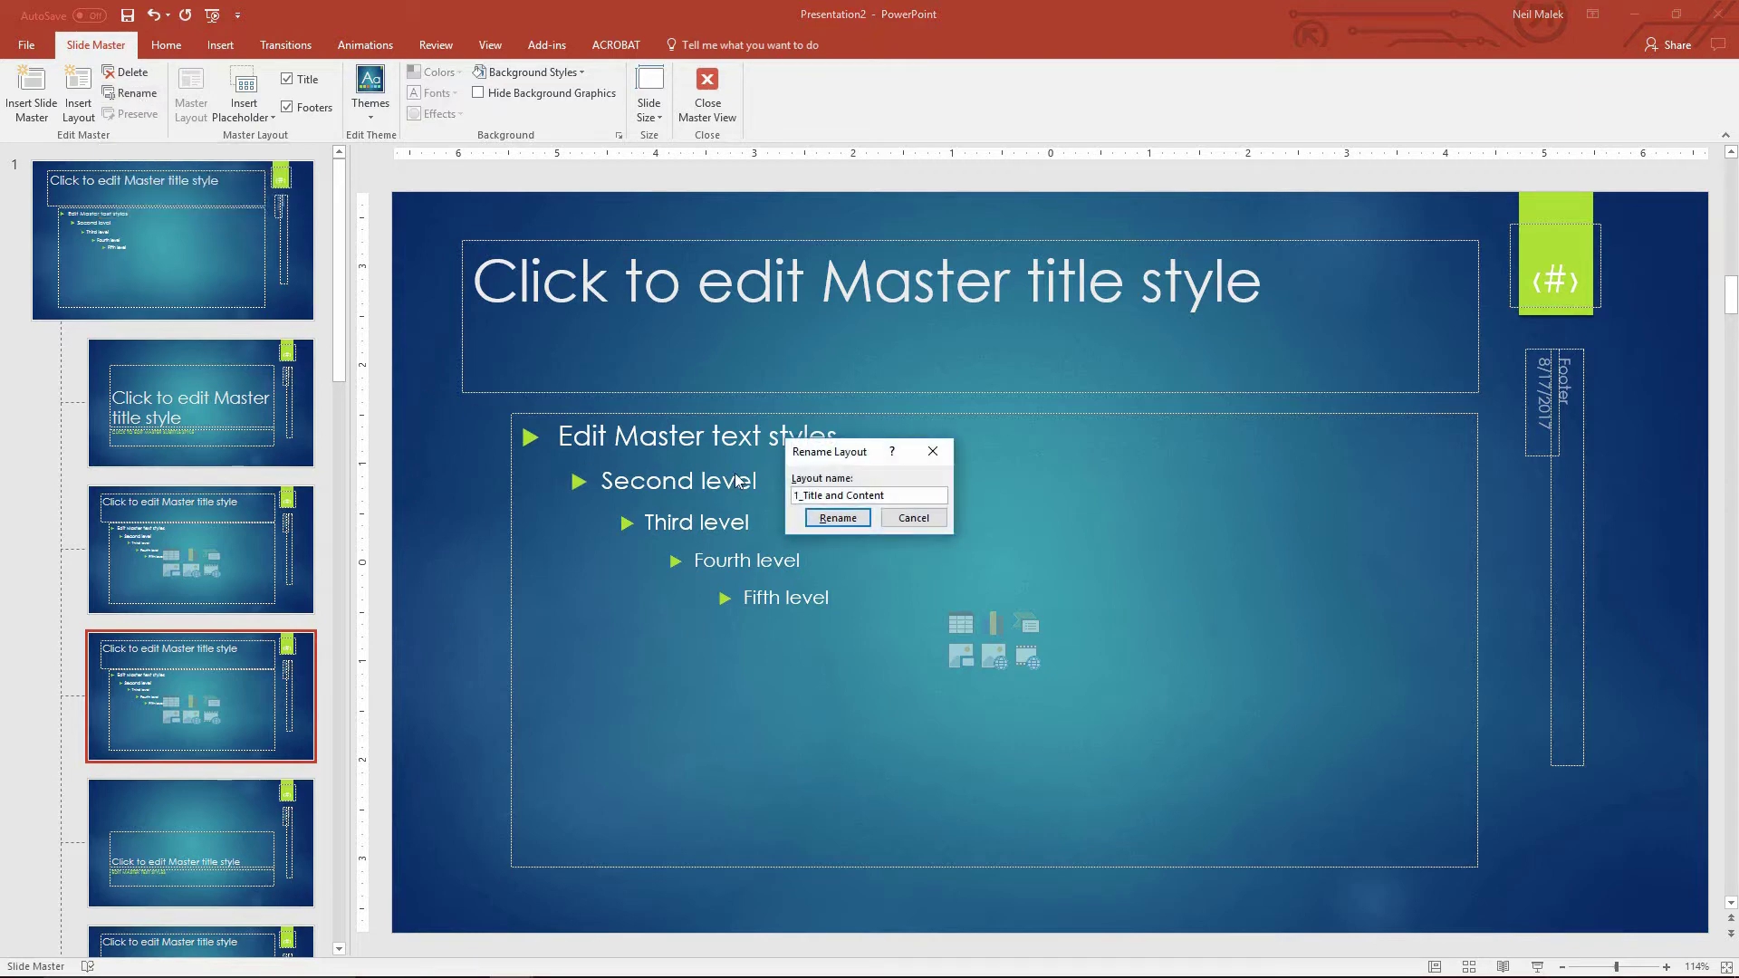
pyautogui.moveTo(889, 491); pyautogui.dragTo(690, 510)
pyautogui.write('Content with Stylized p')
pyautogui.press('BackSpace')
pyautogui.write('Photos')
pyautogui.press('Return')
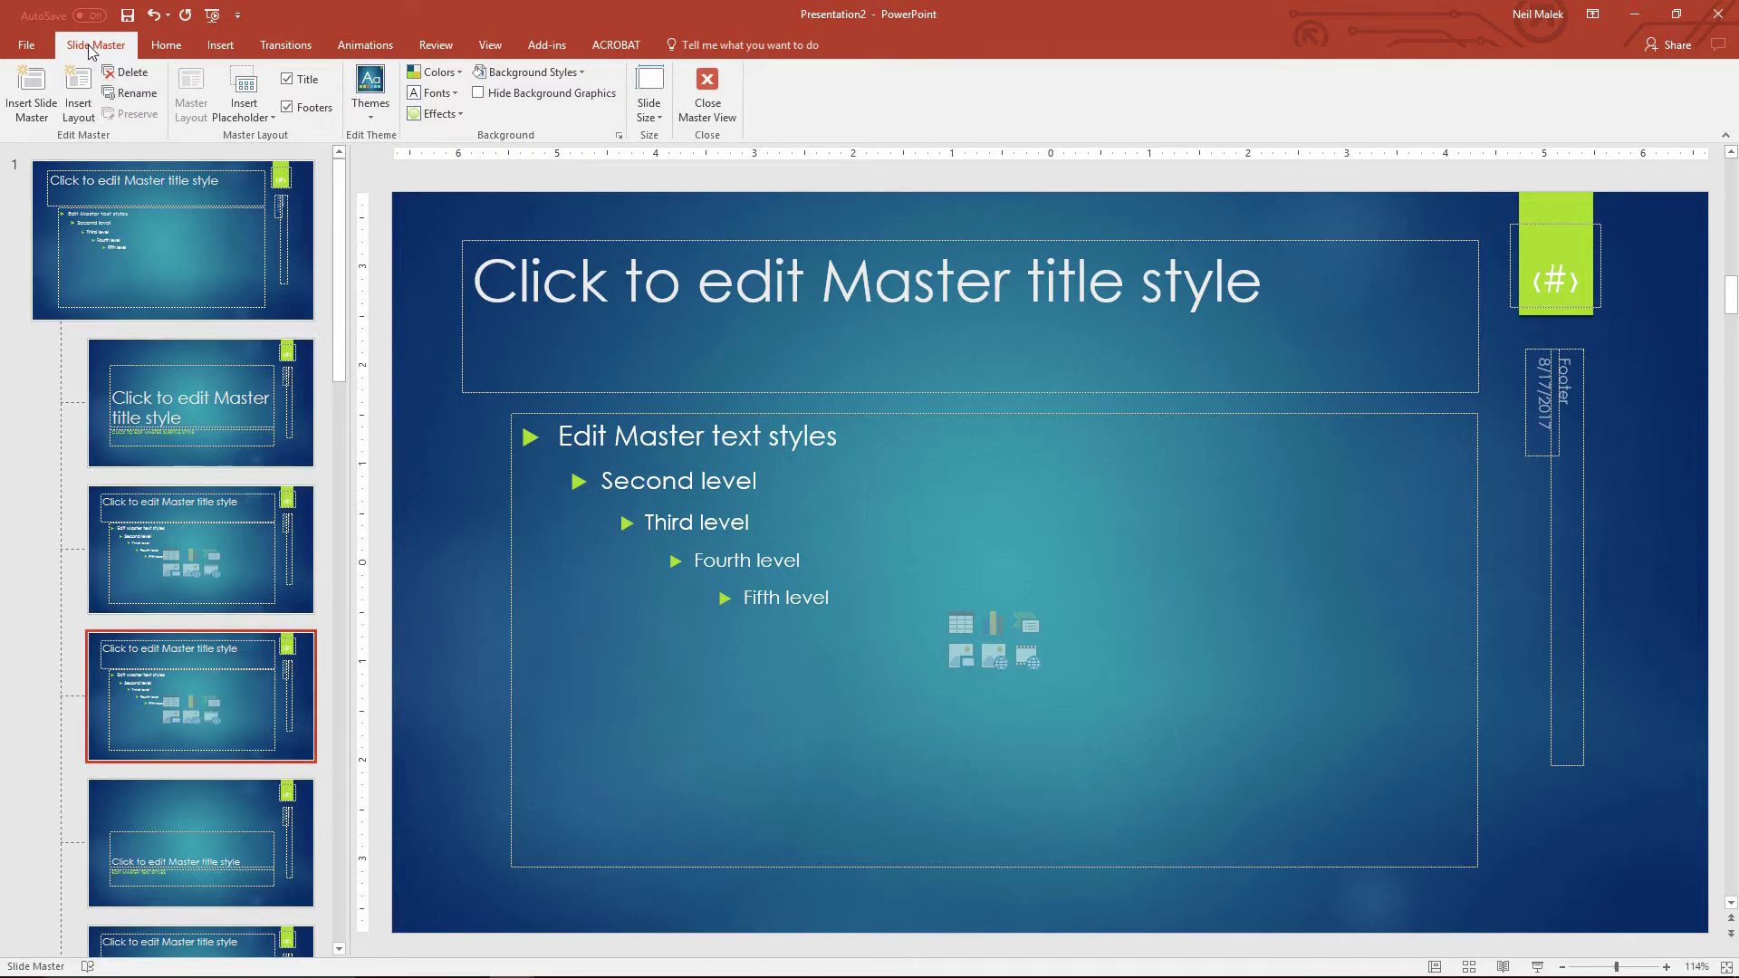
# Step: Draw a Picture placeholder about 3.4" by 4.31" on the layout's right side
pyautogui.click(255, 119)
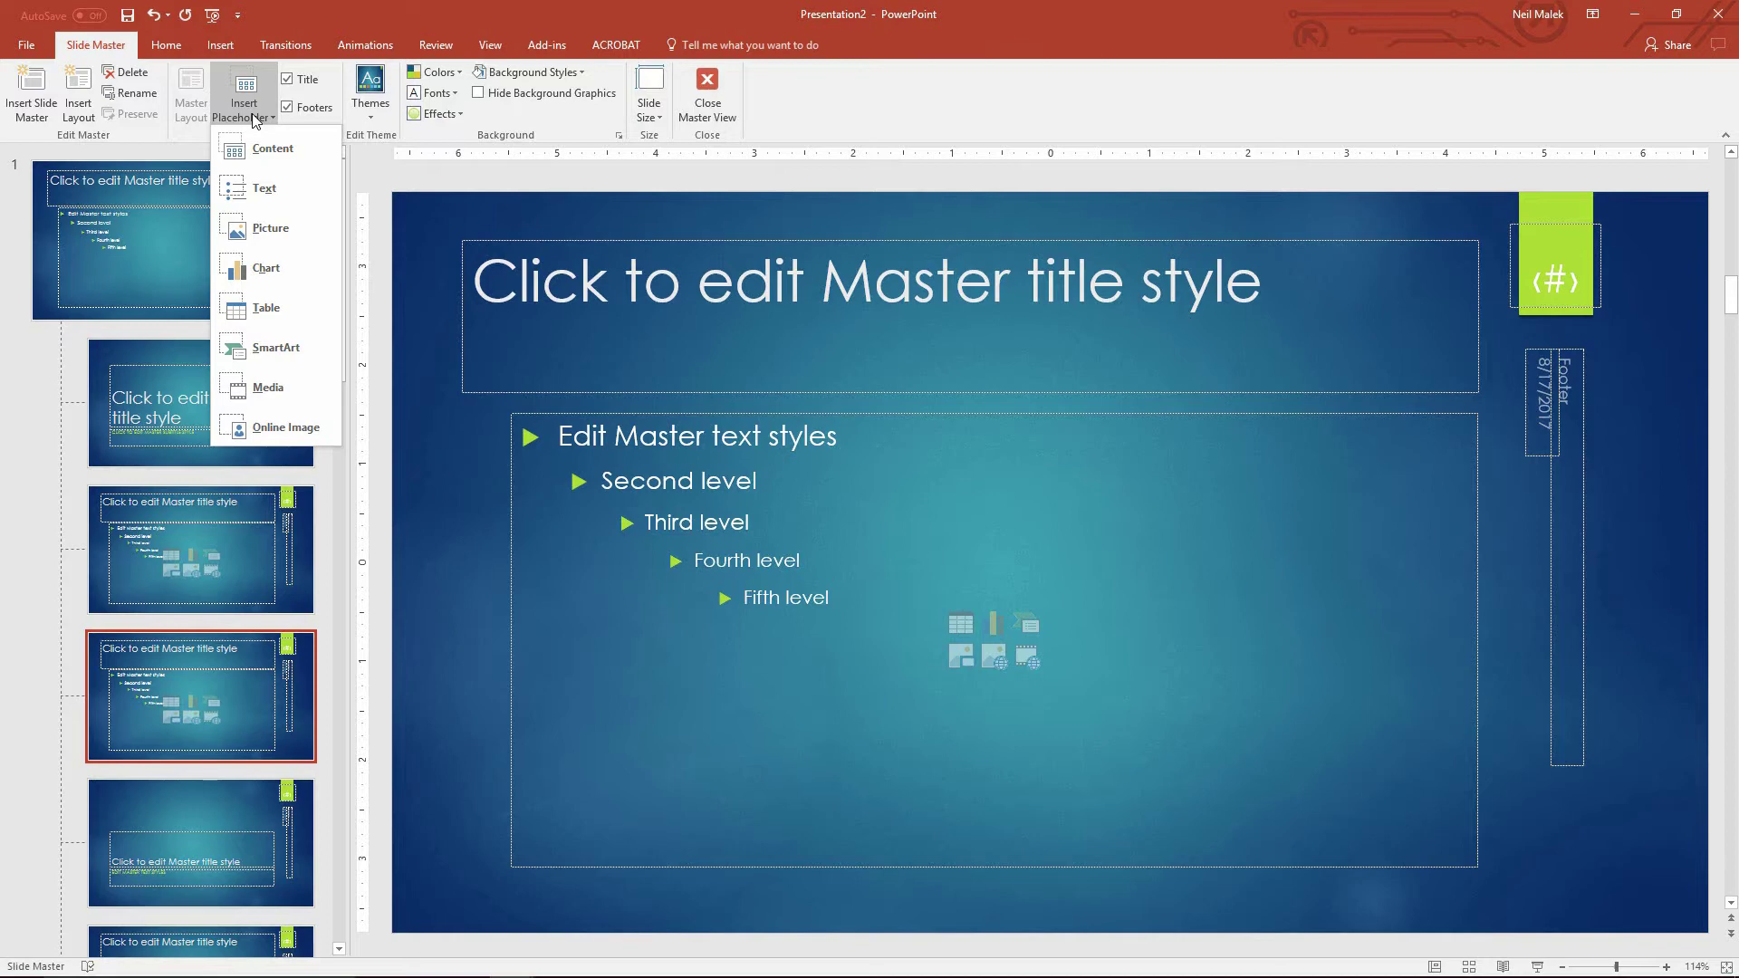
pyautogui.click(280, 234)
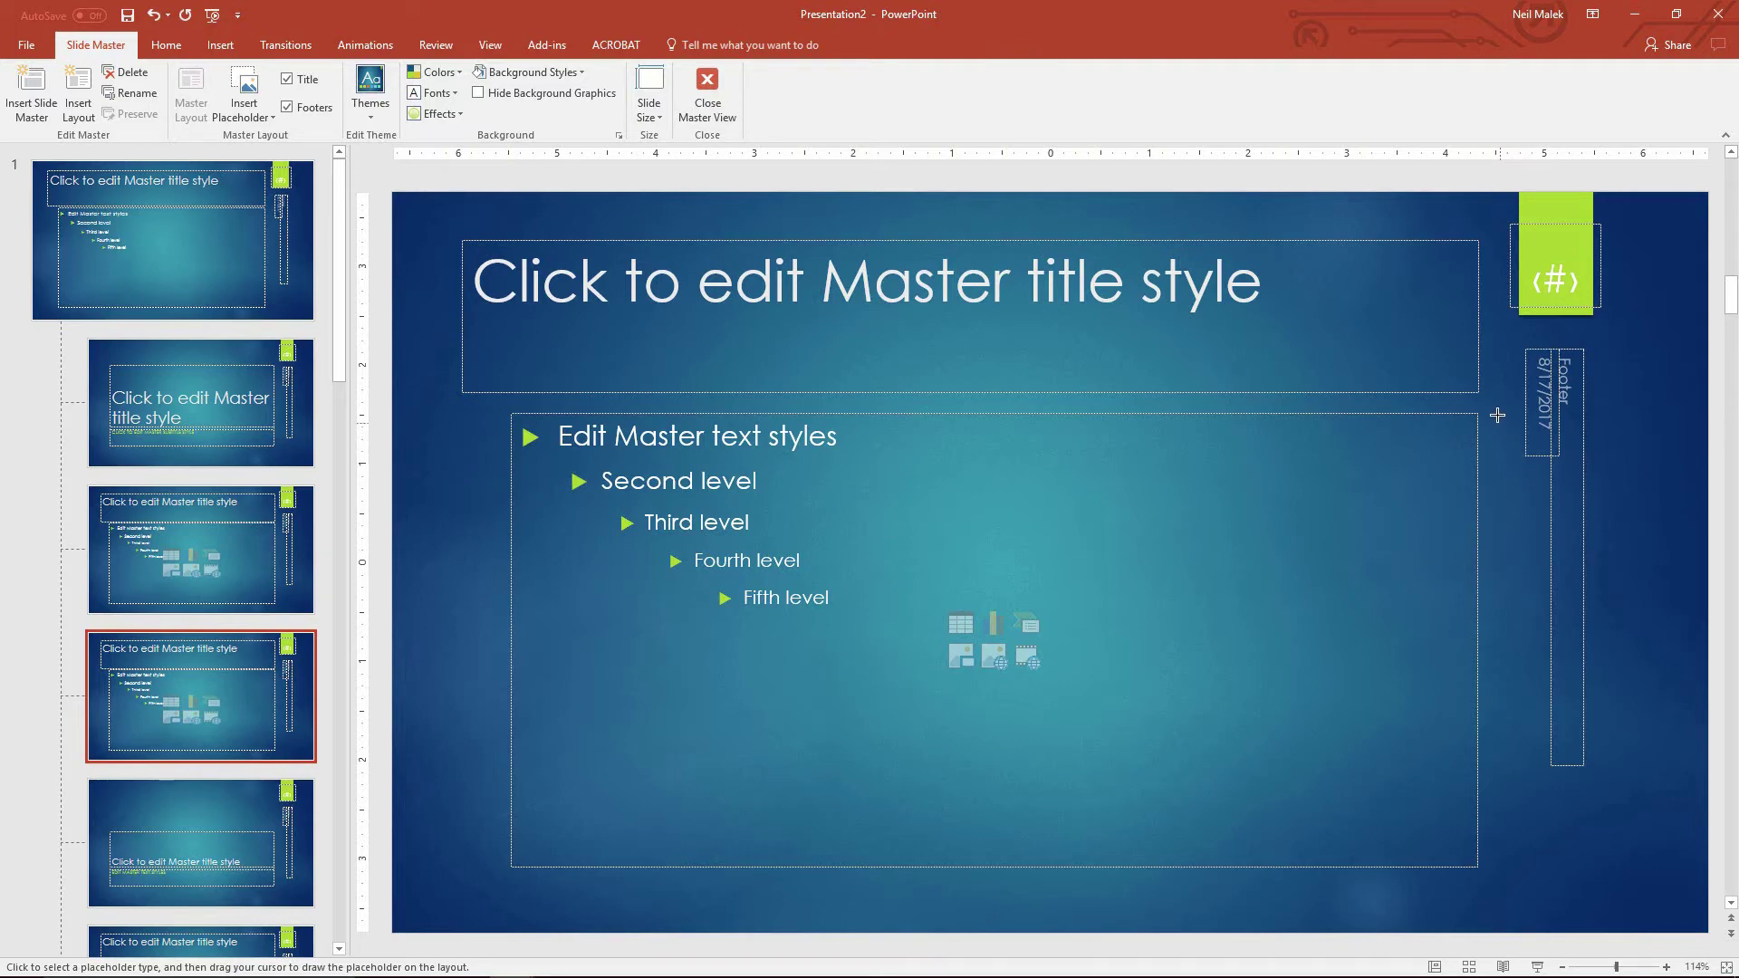
pyautogui.moveTo(1192, 402)
pyautogui.mouseDown()
pyautogui.moveTo(1242, 420)
pyautogui.moveTo(1503, 640)
pyautogui.moveTo(1612, 788)
pyautogui.moveTo(1619, 738)
pyautogui.mouseUp()
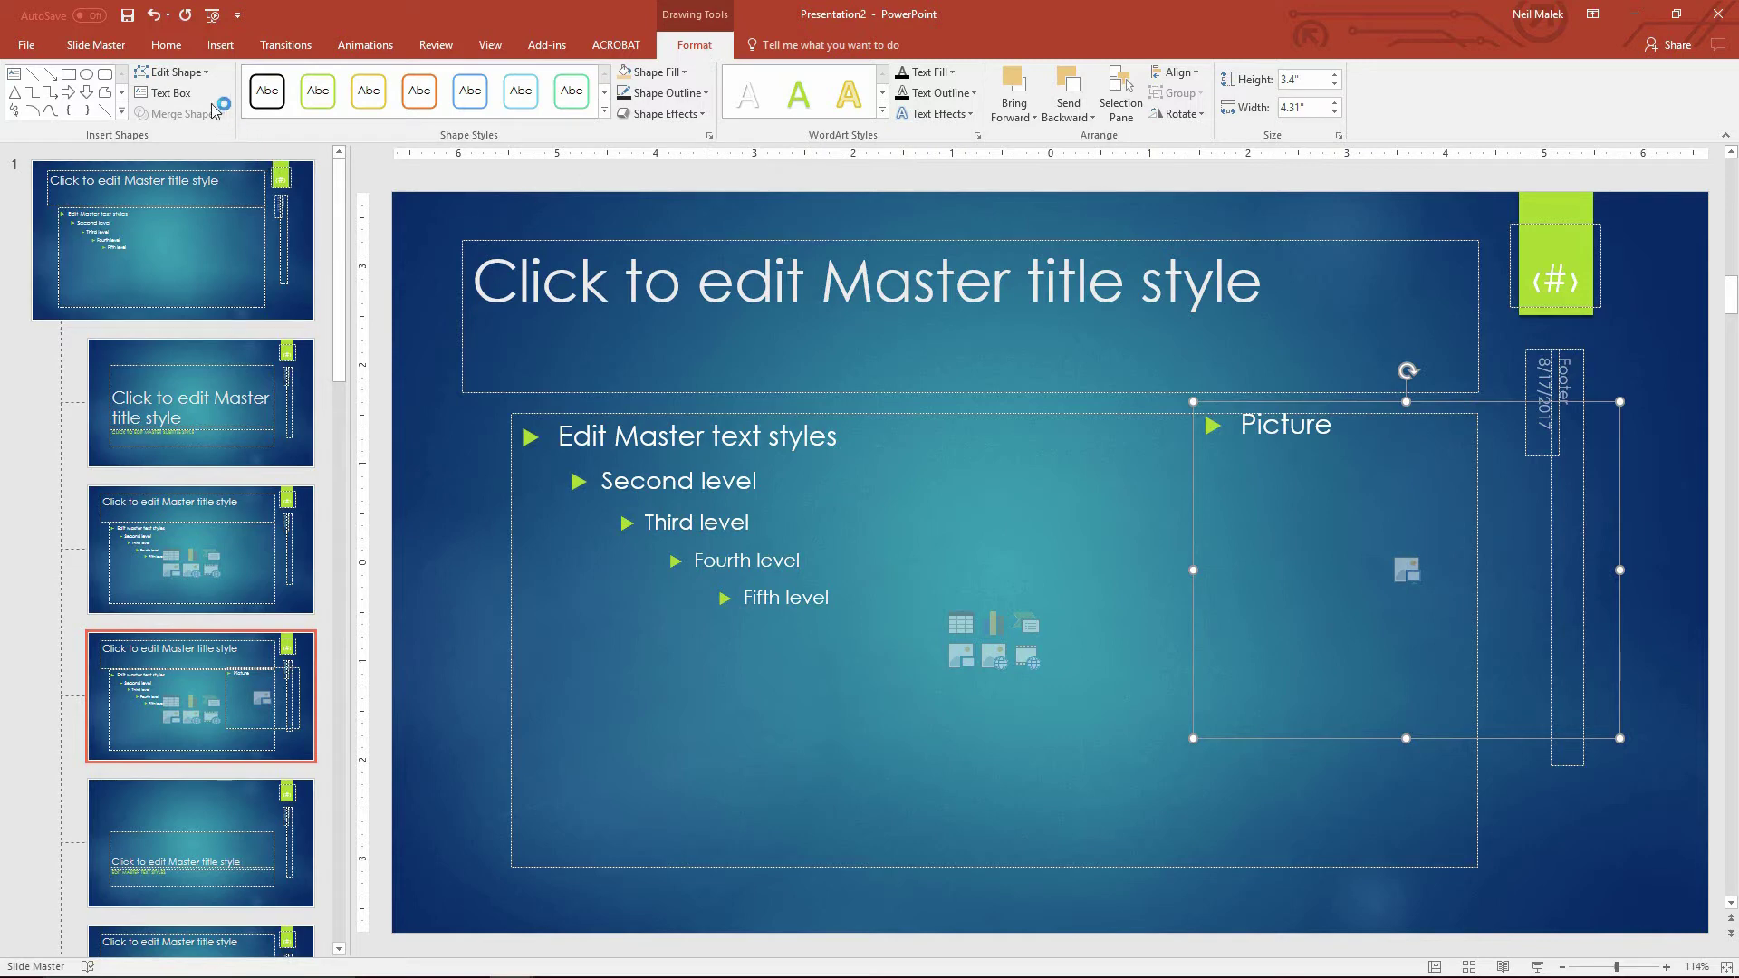
# Step: Change the picture placeholder into a parallelogram and increase its slant
pyautogui.click(205, 75)
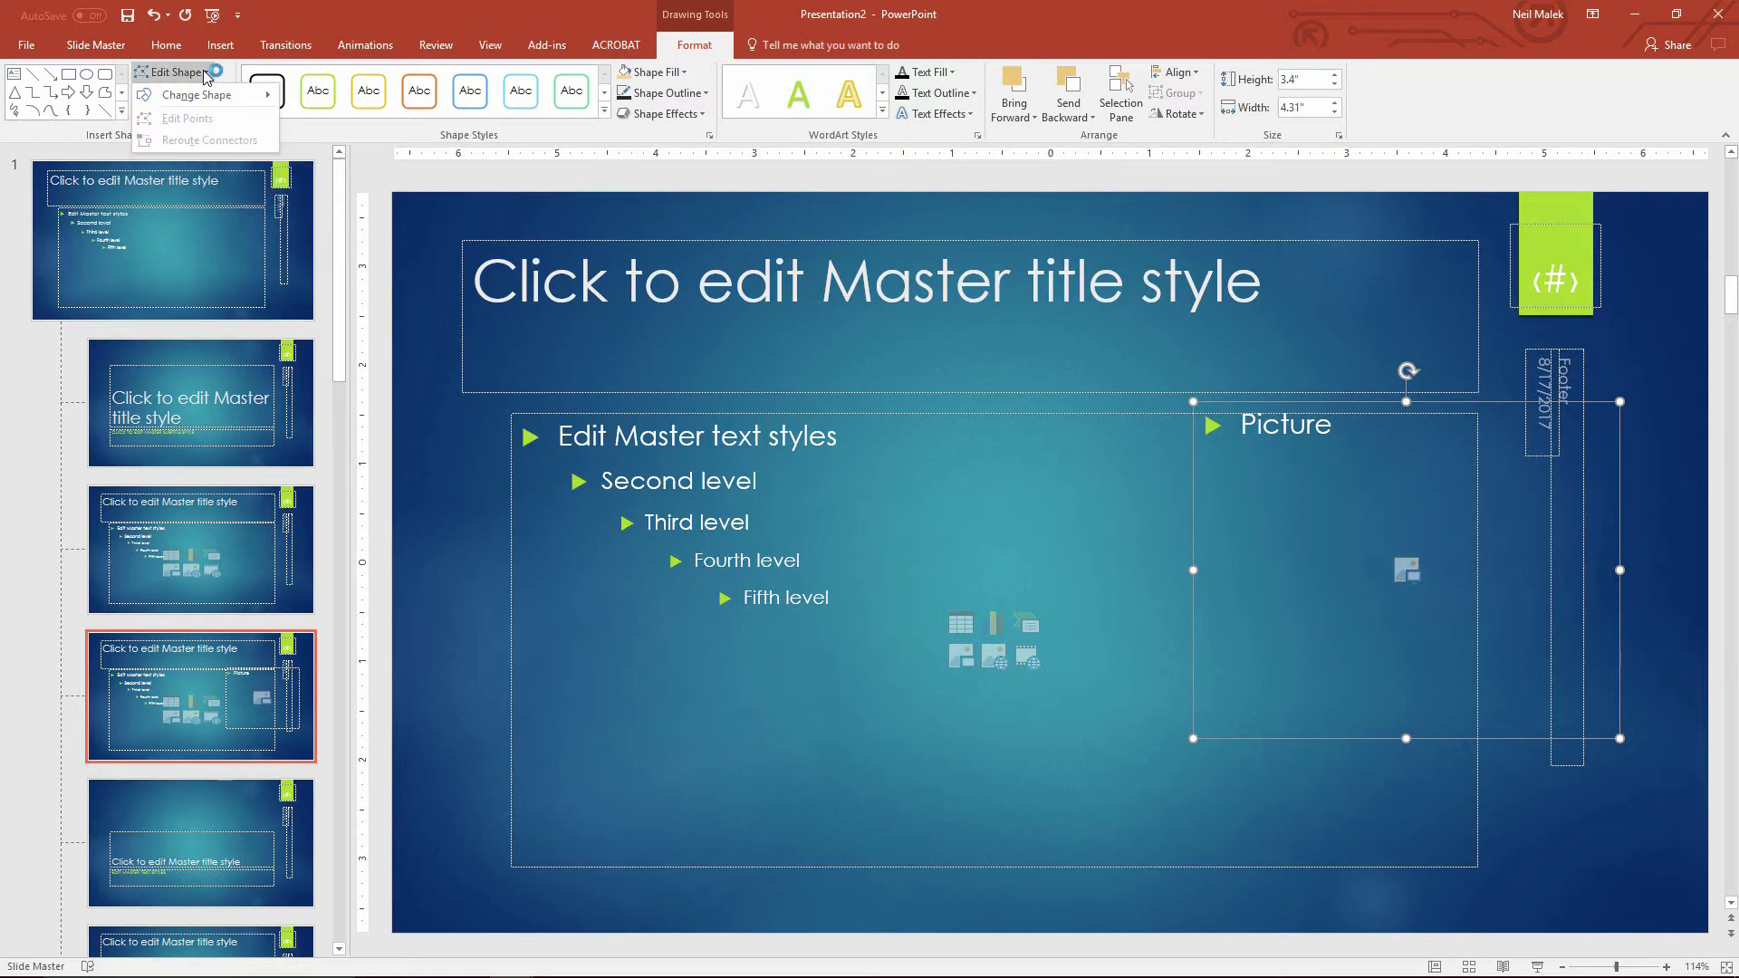
pyautogui.moveTo(210, 99)
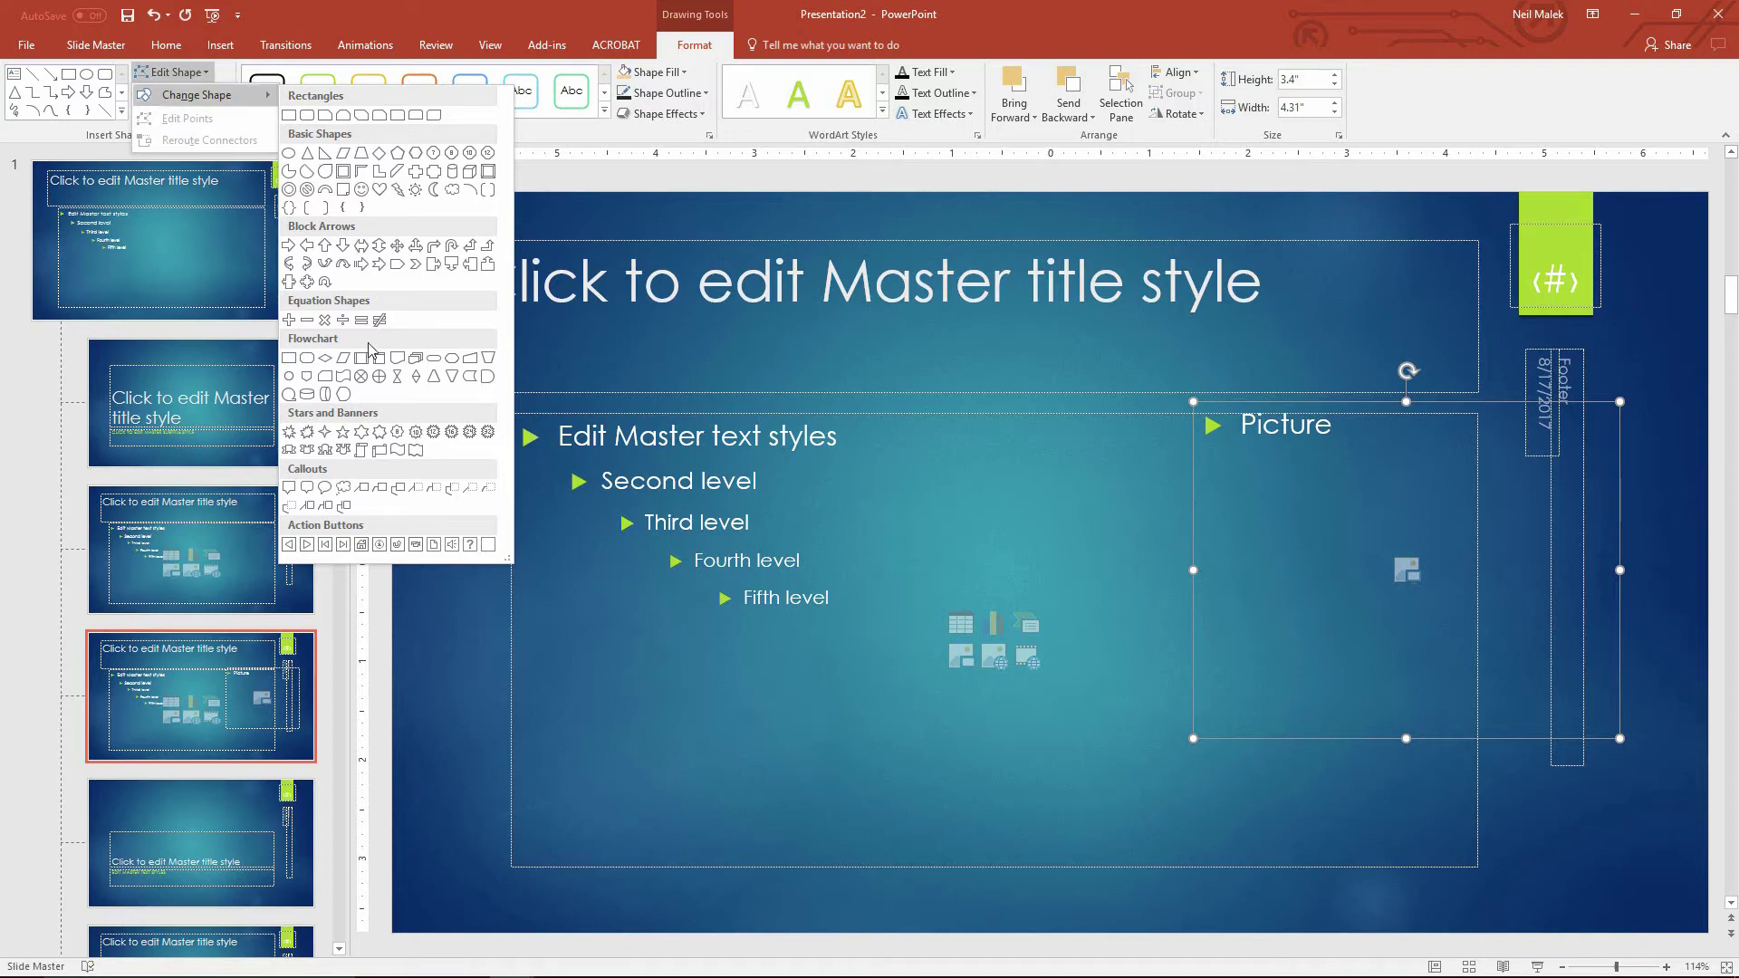
pyautogui.click(343, 154)
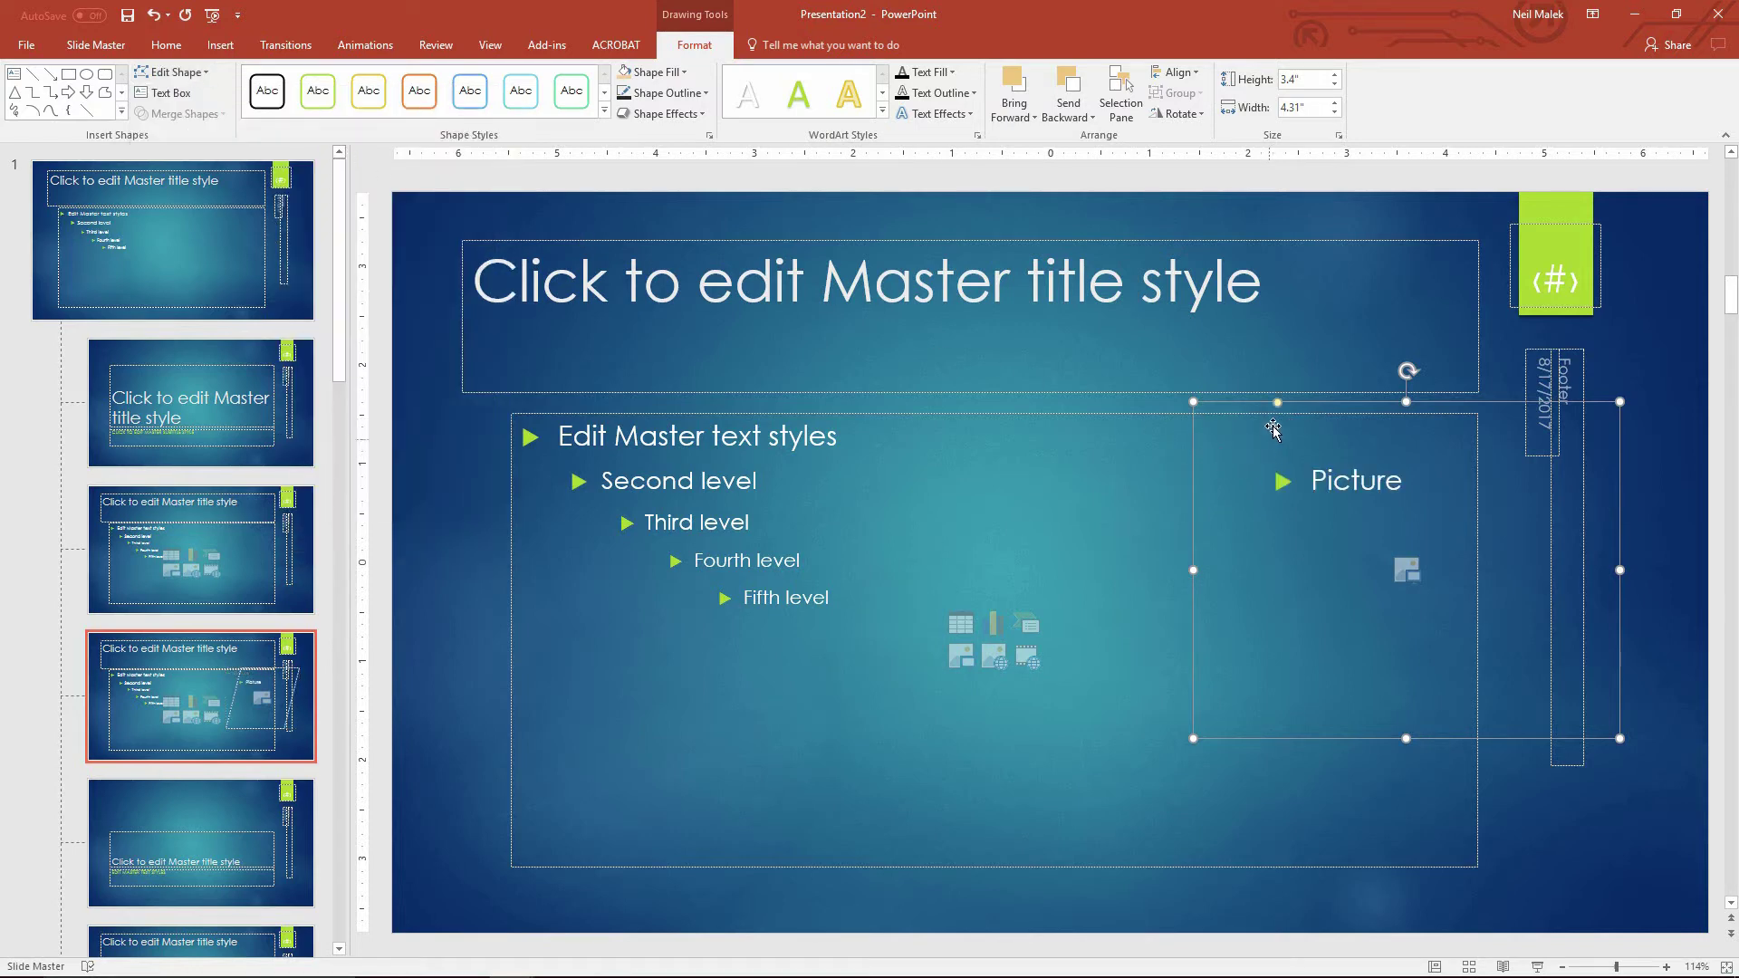
pyautogui.moveTo(1278, 404); pyautogui.dragTo(1443, 403)
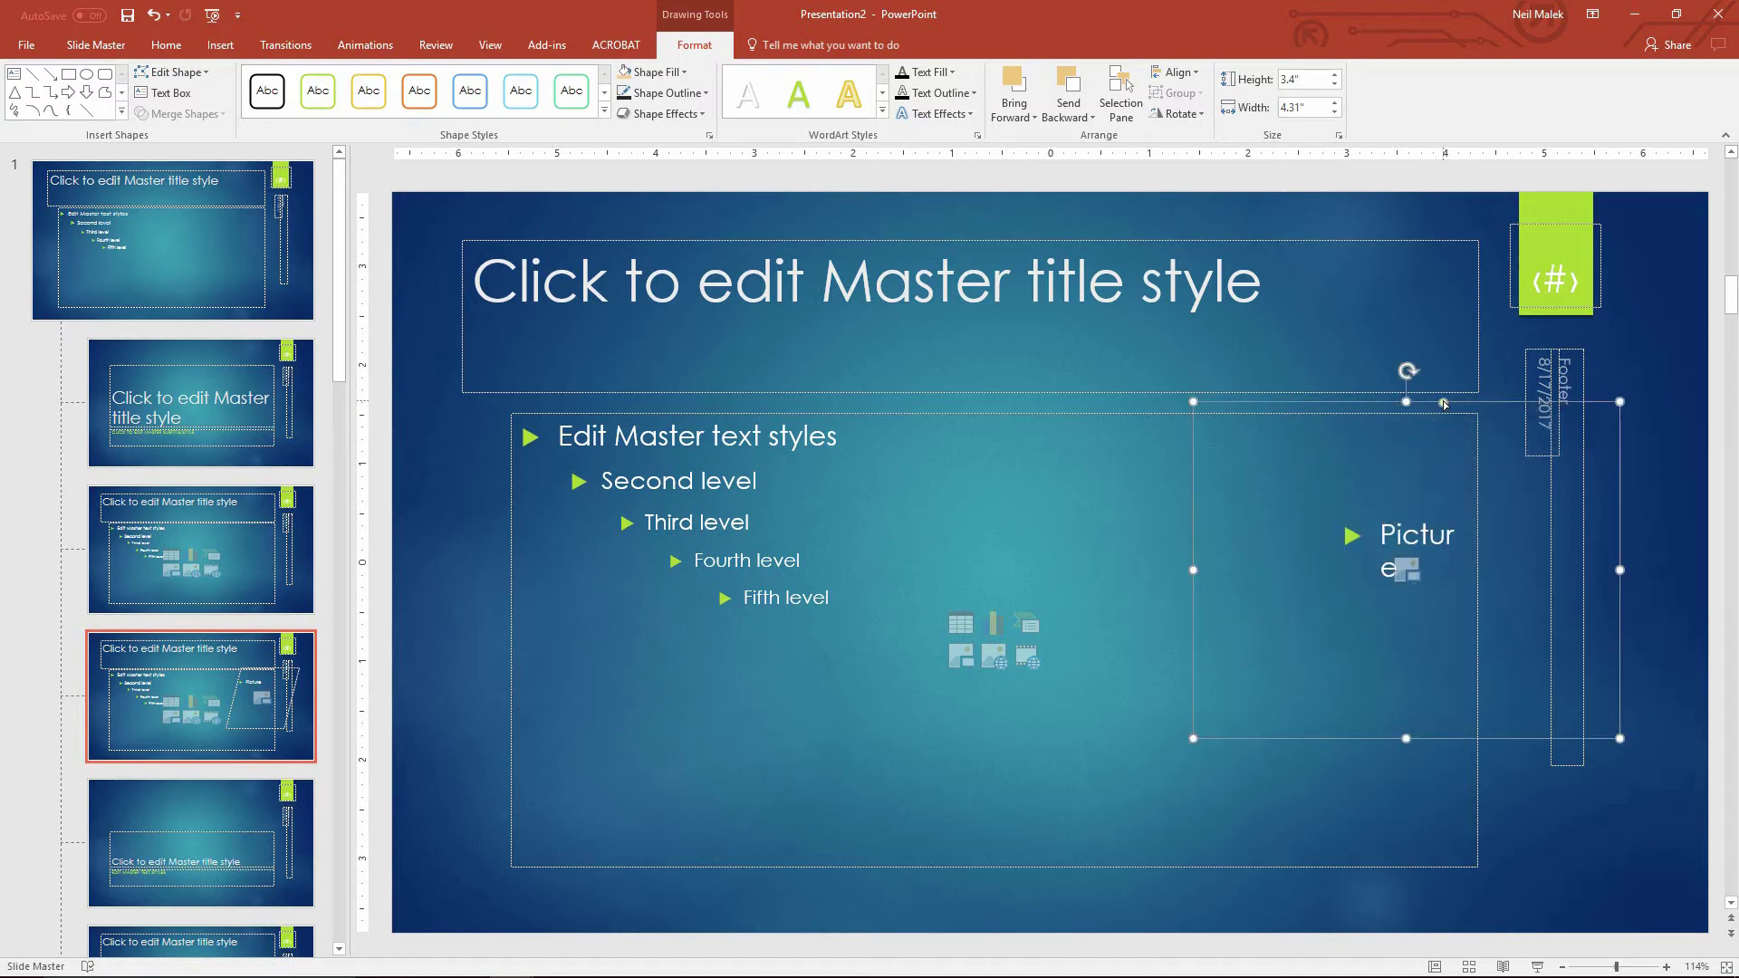
# Step: Stretch the parallelogram down to the slide bottom, up at the top, and out to the right edge
pyautogui.moveTo(1407, 751); pyautogui.dragTo(1350, 933)
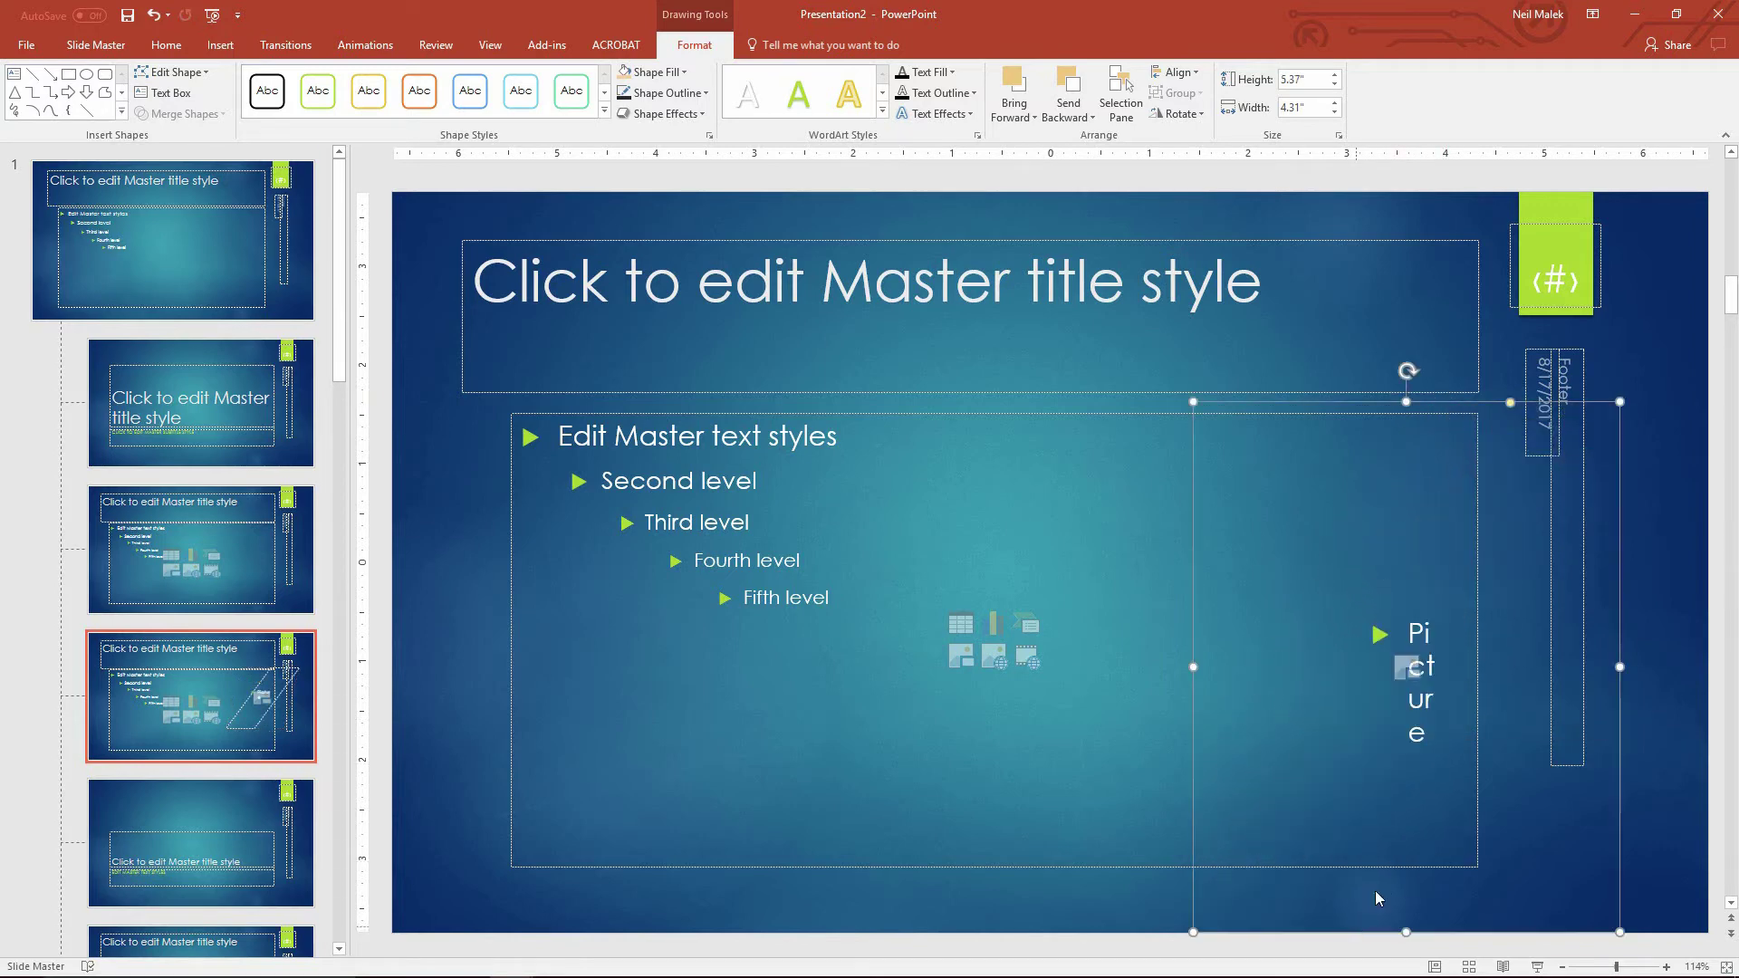
pyautogui.moveTo(1408, 401); pyautogui.dragTo(1490, 348)
pyautogui.moveTo(1619, 640); pyautogui.dragTo(1725, 639)
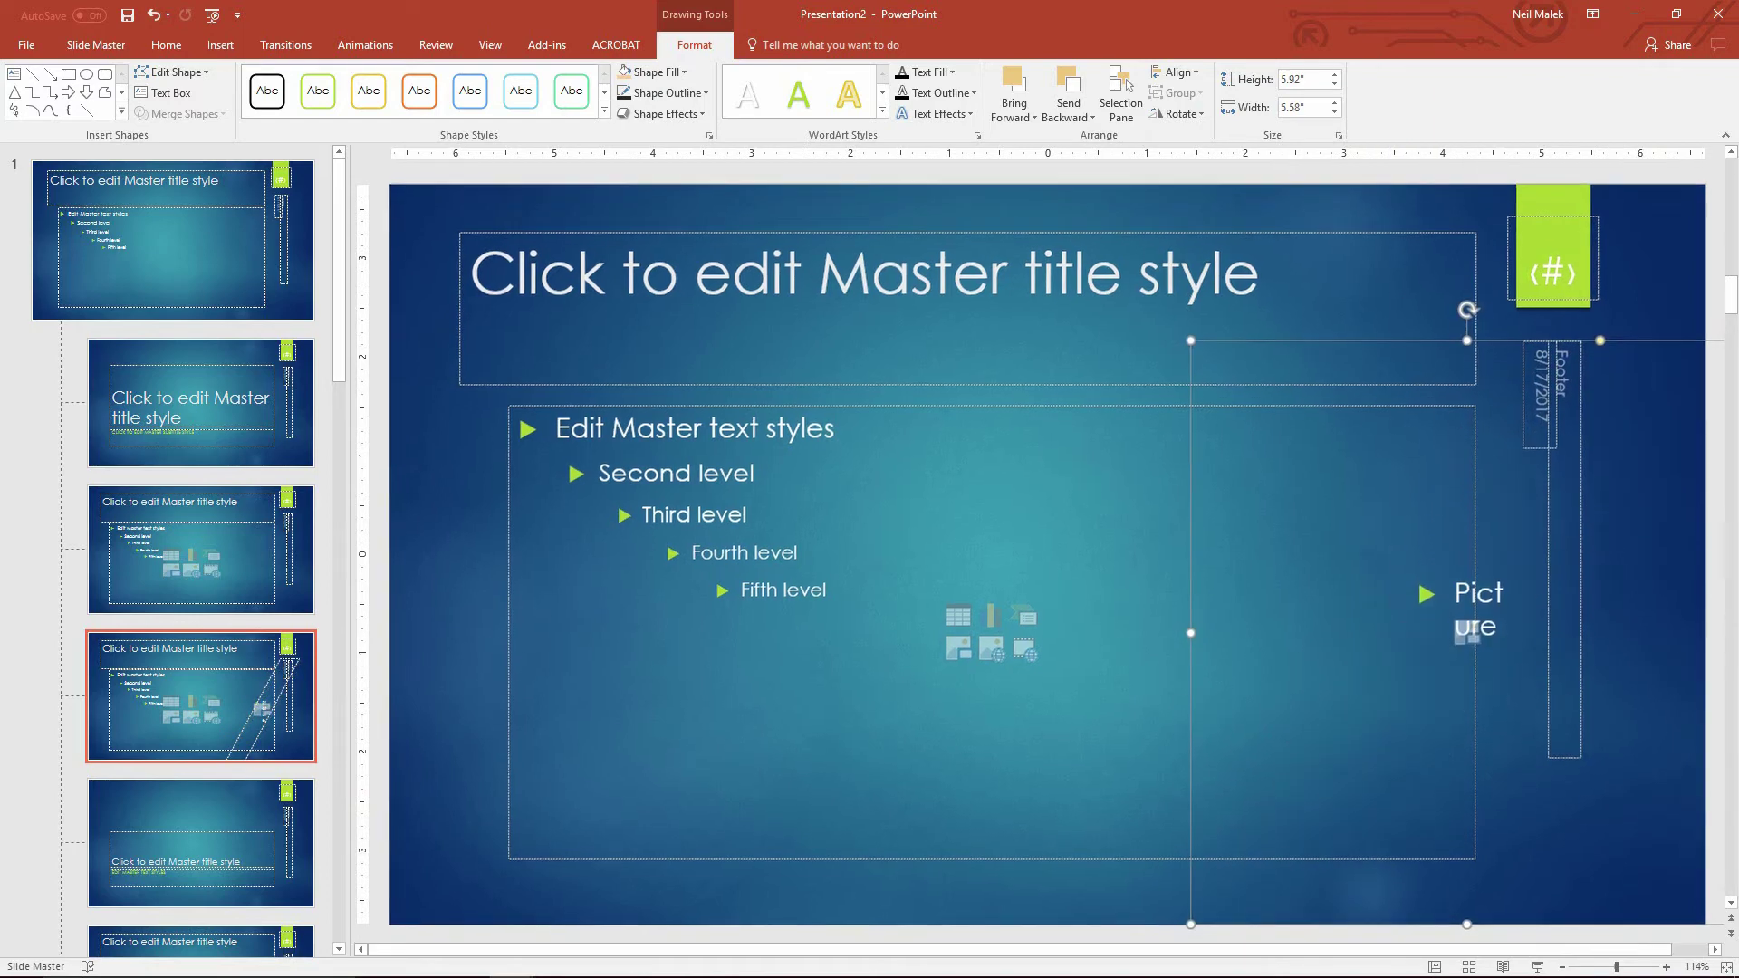
pyautogui.click(1714, 950)
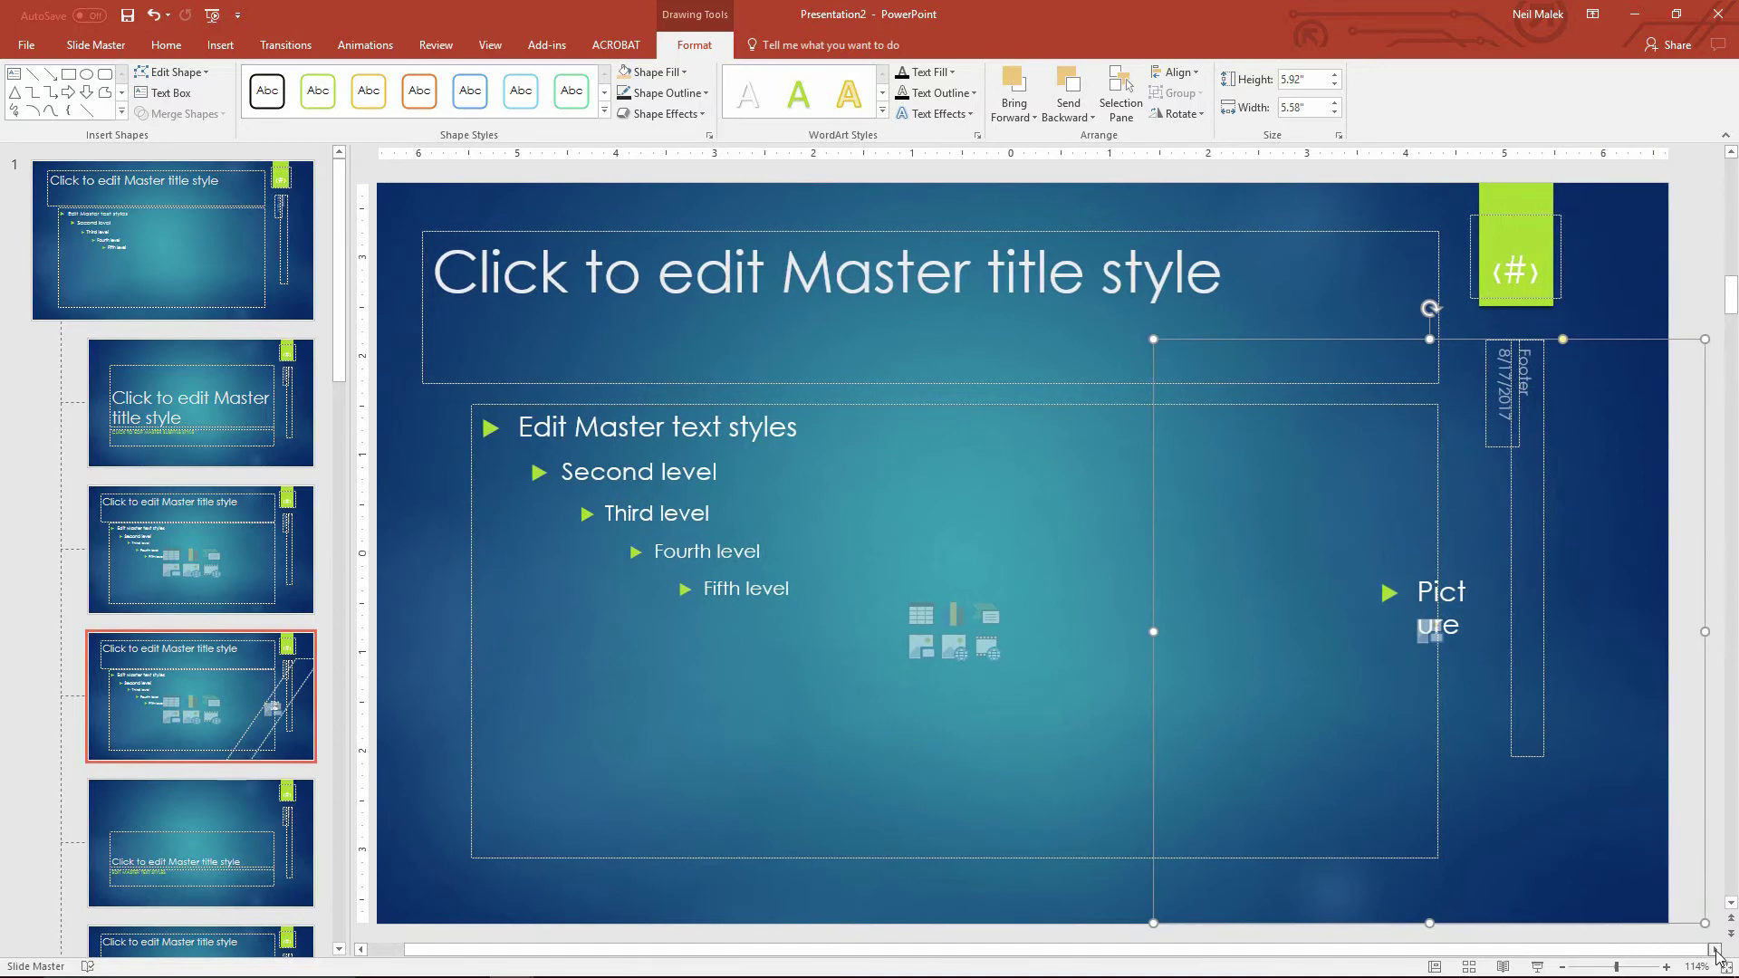
pyautogui.click(1703, 634)
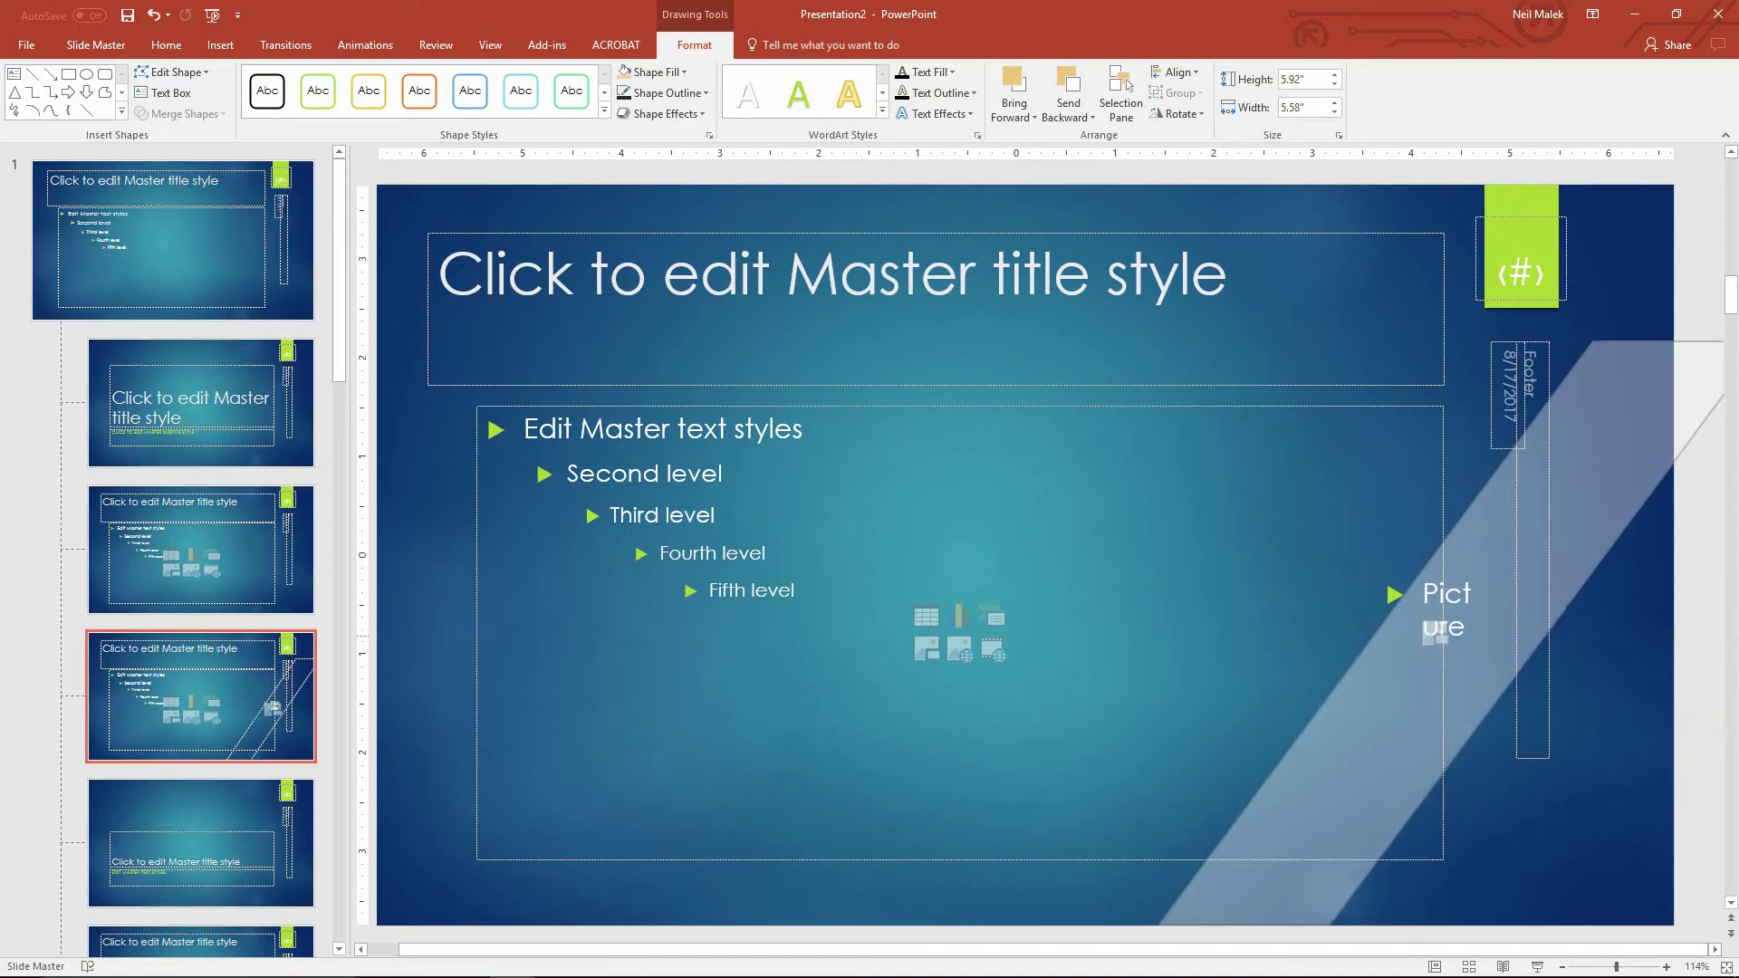
pyautogui.click(1704, 797)
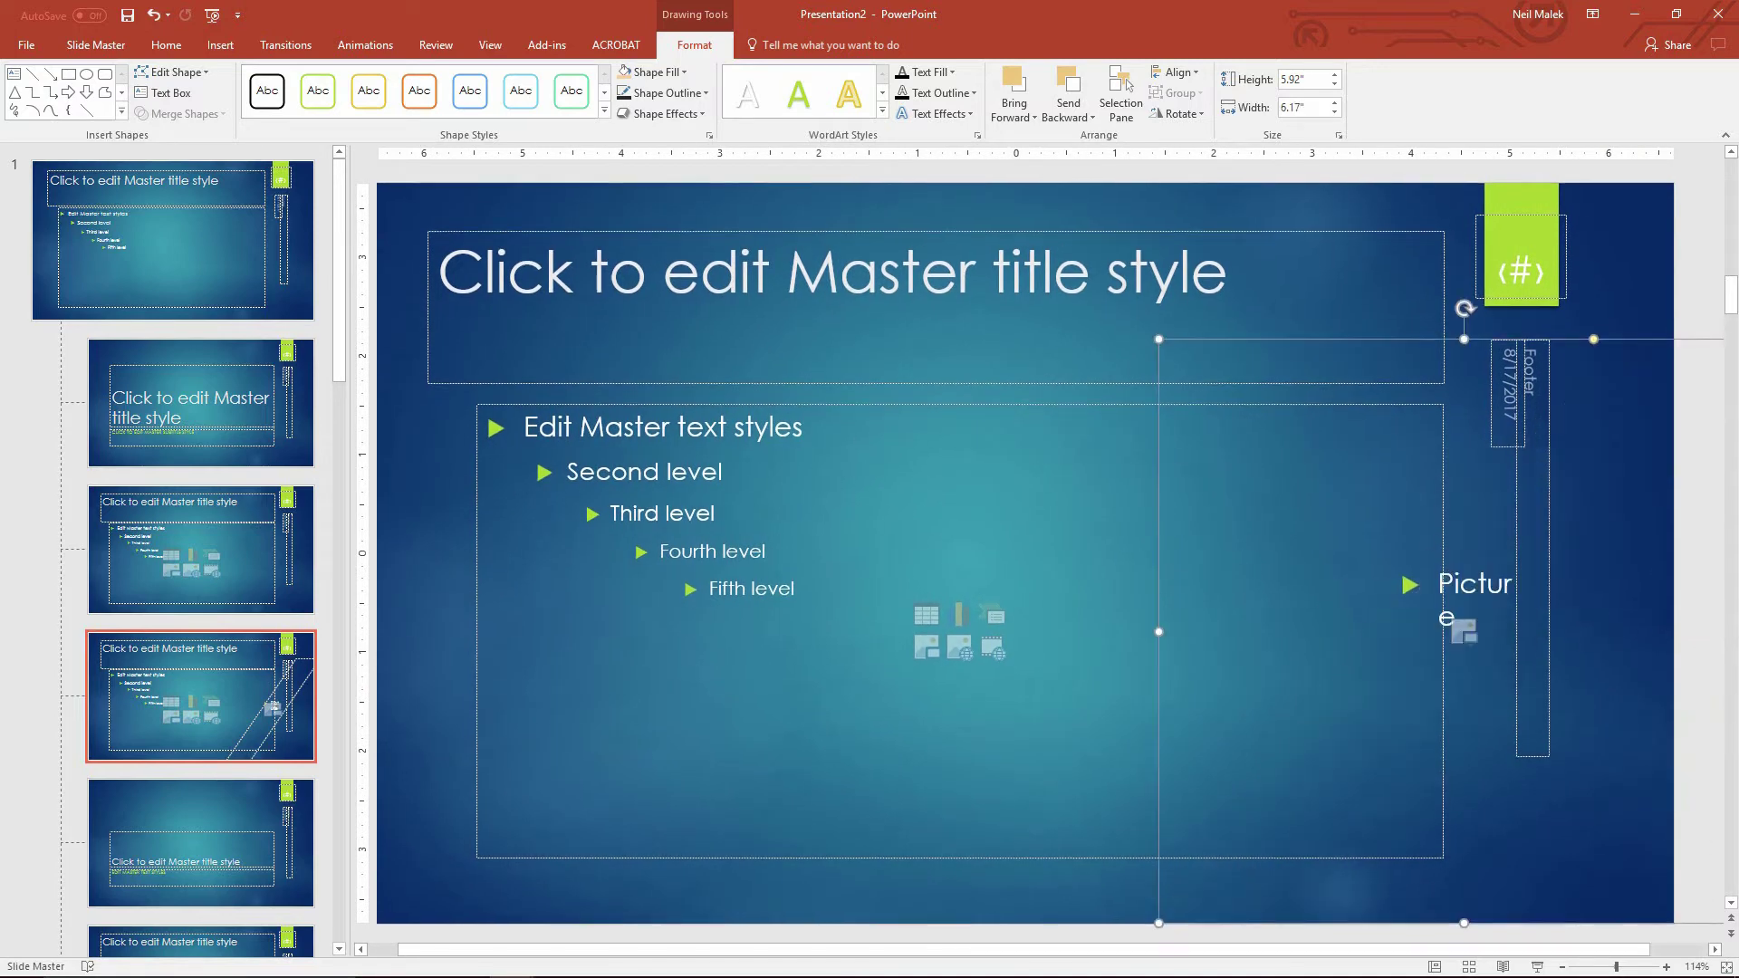
pyautogui.click(1714, 950)
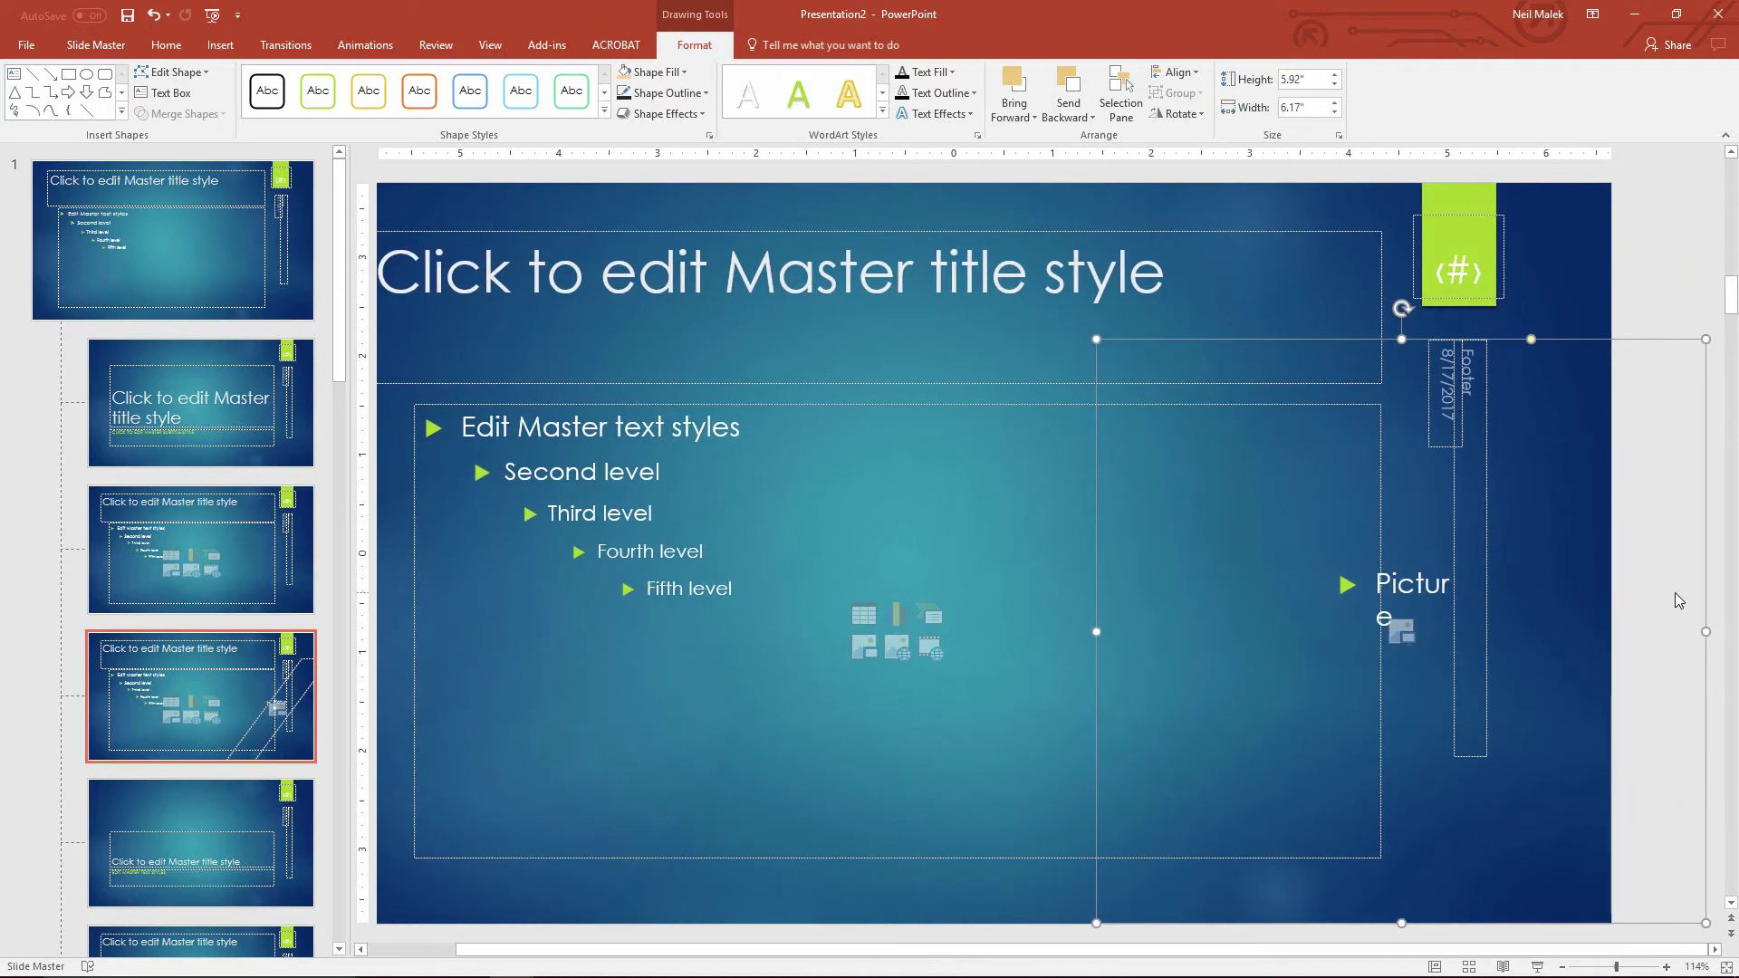
# Step: Extend it past the right edge and up to the slide top at 6.94" by 6.57", then reposition it
pyautogui.moveTo(1709, 631); pyautogui.dragTo(1734, 631)
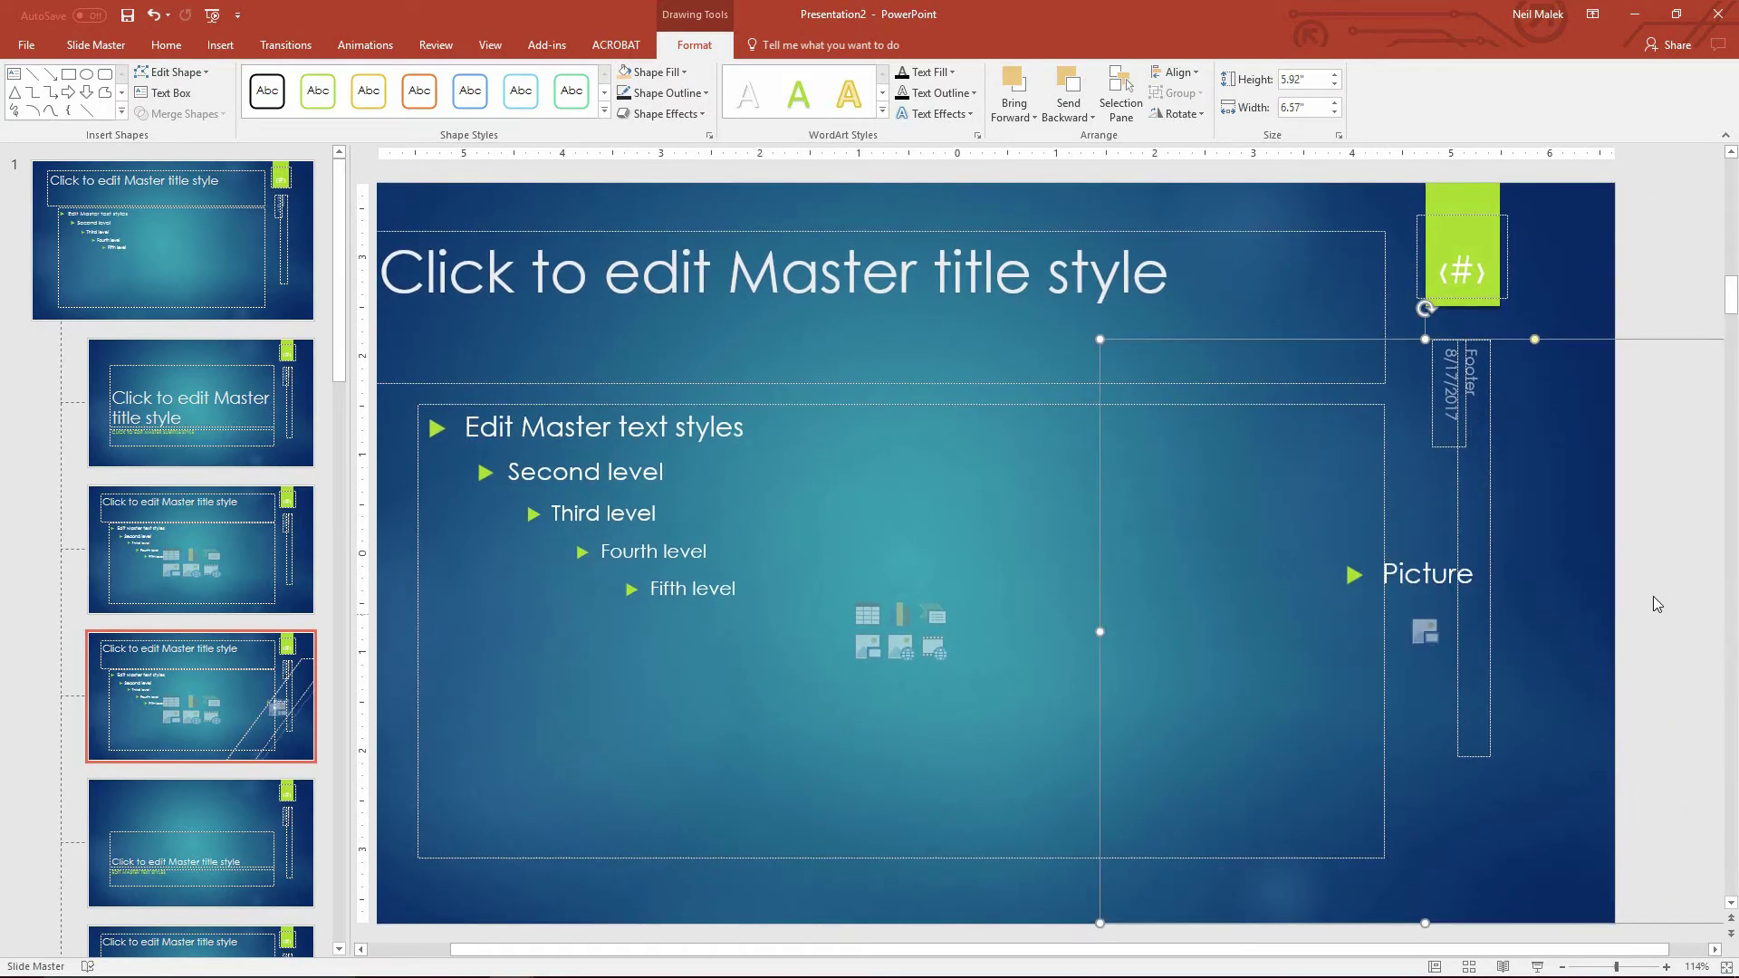
pyautogui.click(1418, 330)
pyautogui.moveTo(1451, 225)
pyautogui.mouseDown()
pyautogui.moveTo(1465, 207)
pyautogui.moveTo(1463, 238)
pyautogui.mouseUp()
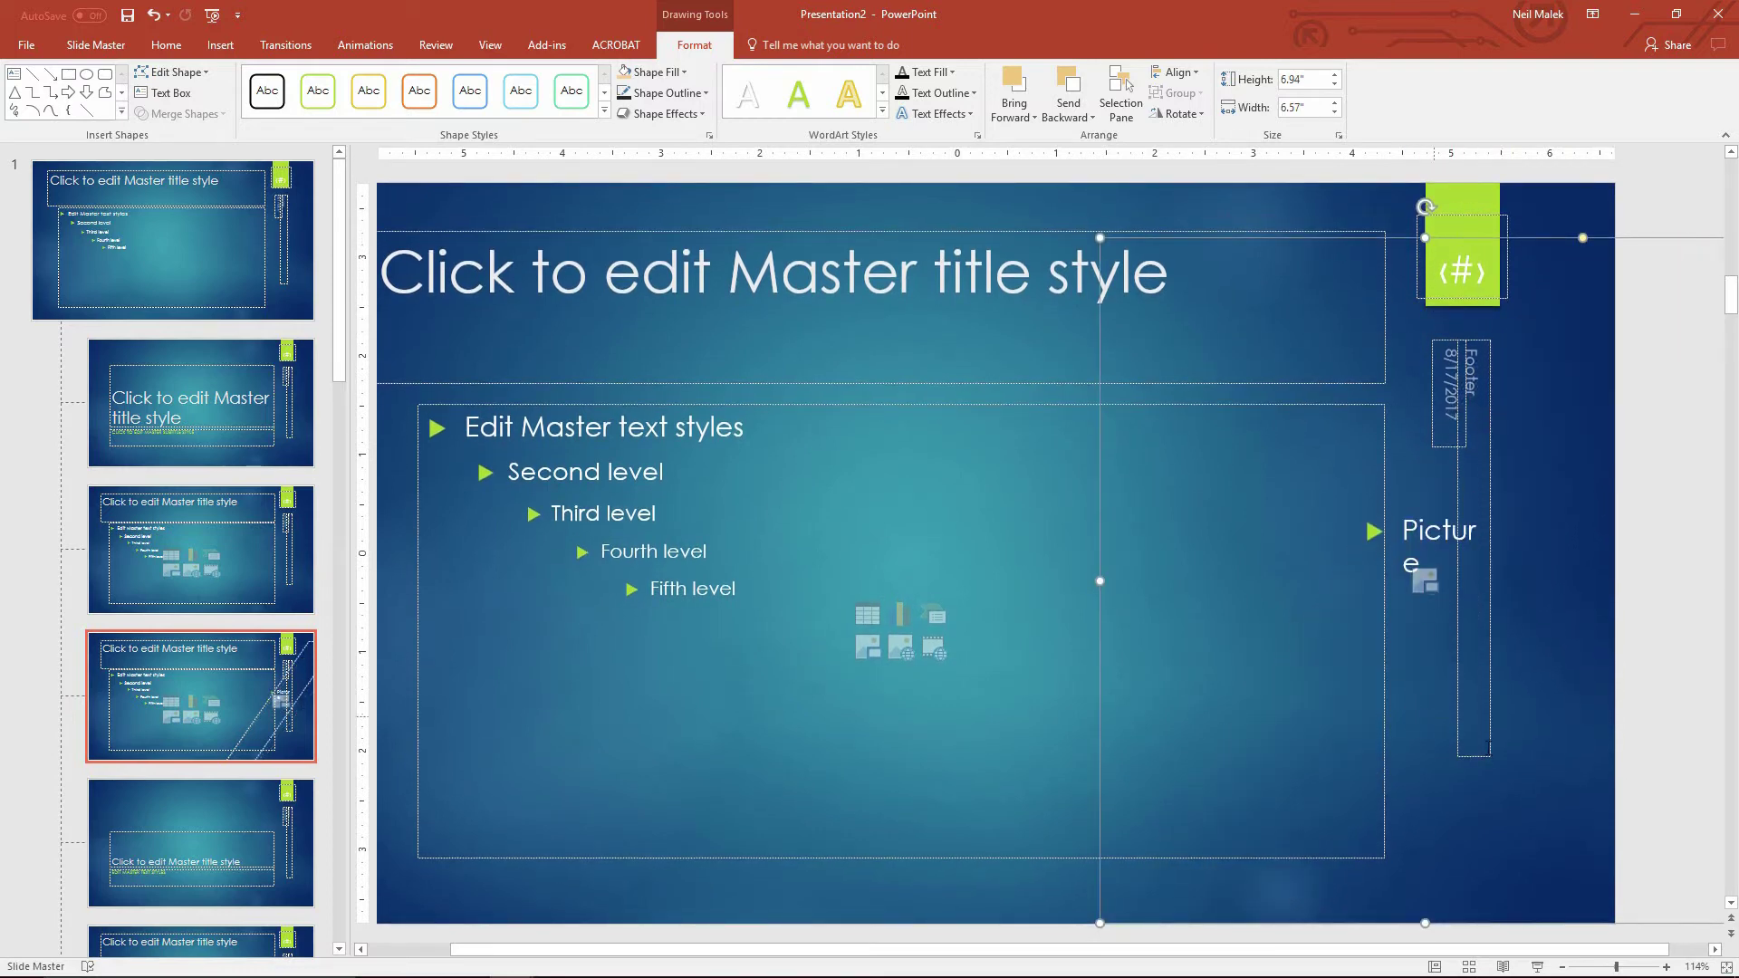
pyautogui.moveTo(1097, 862); pyautogui.dragTo(1141, 906)
pyautogui.moveTo(1138, 796); pyautogui.dragTo(1143, 796)
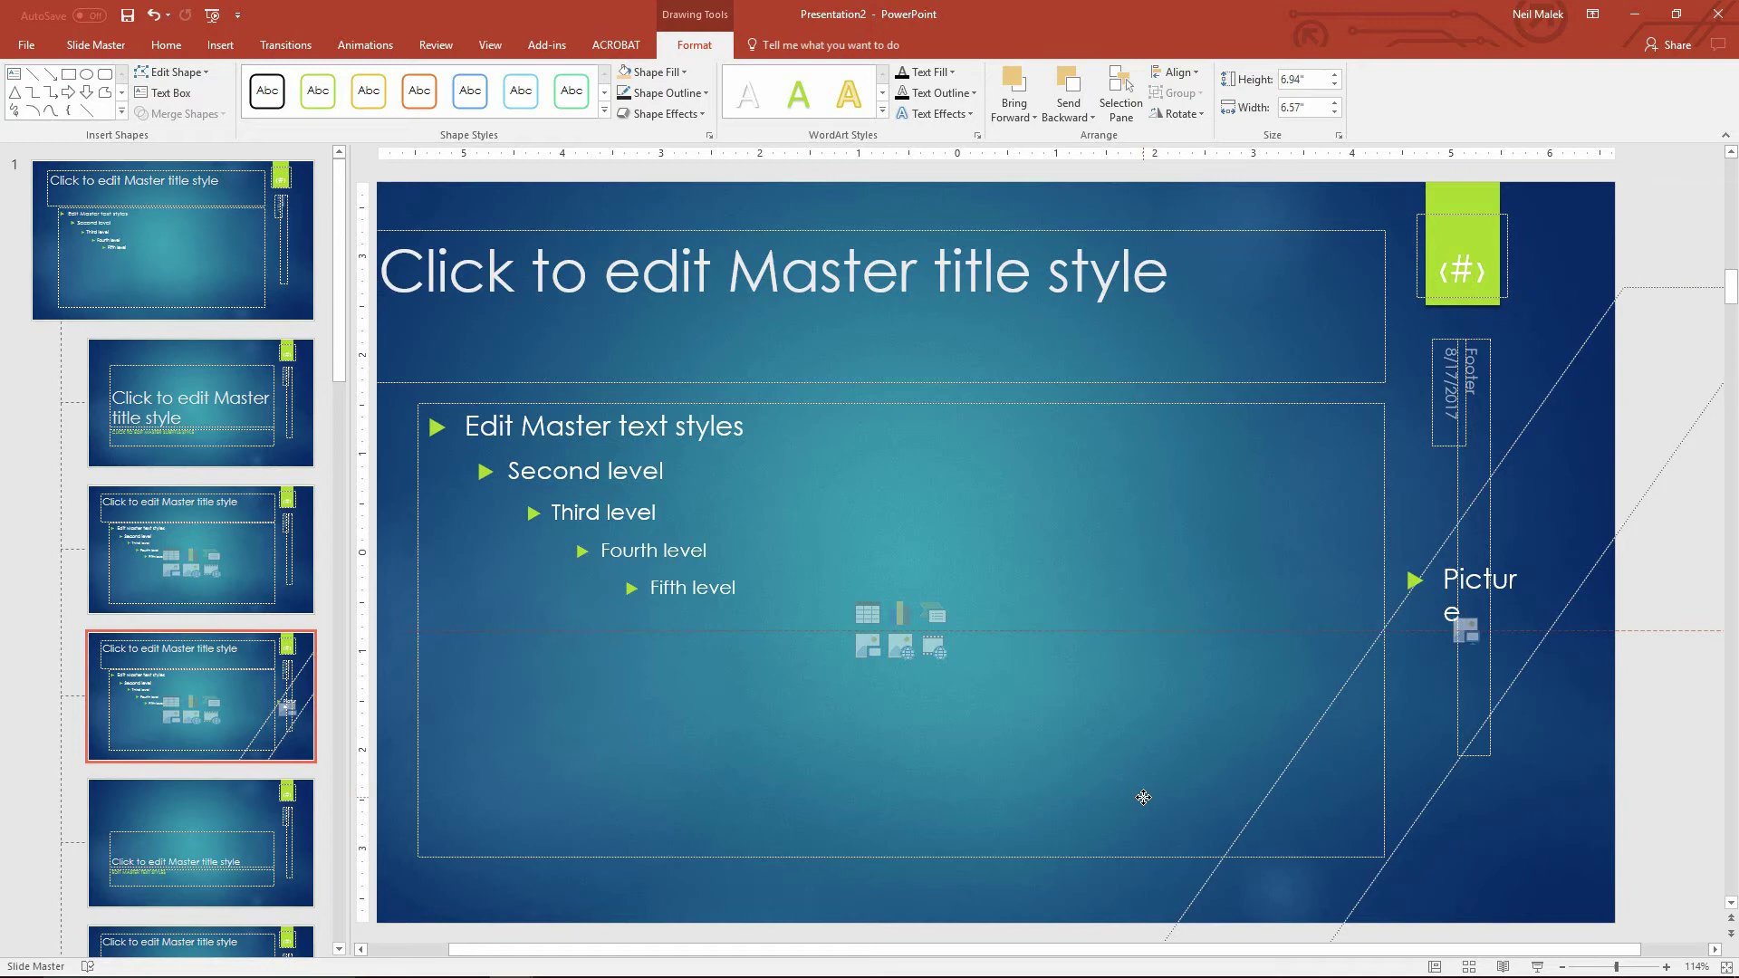
# Step: Ctrl-drag a copy of the slanted picture placeholder to the right, forming a second parallel band
pyautogui.moveTo(1143, 797); pyautogui.dragTo(1135, 797)
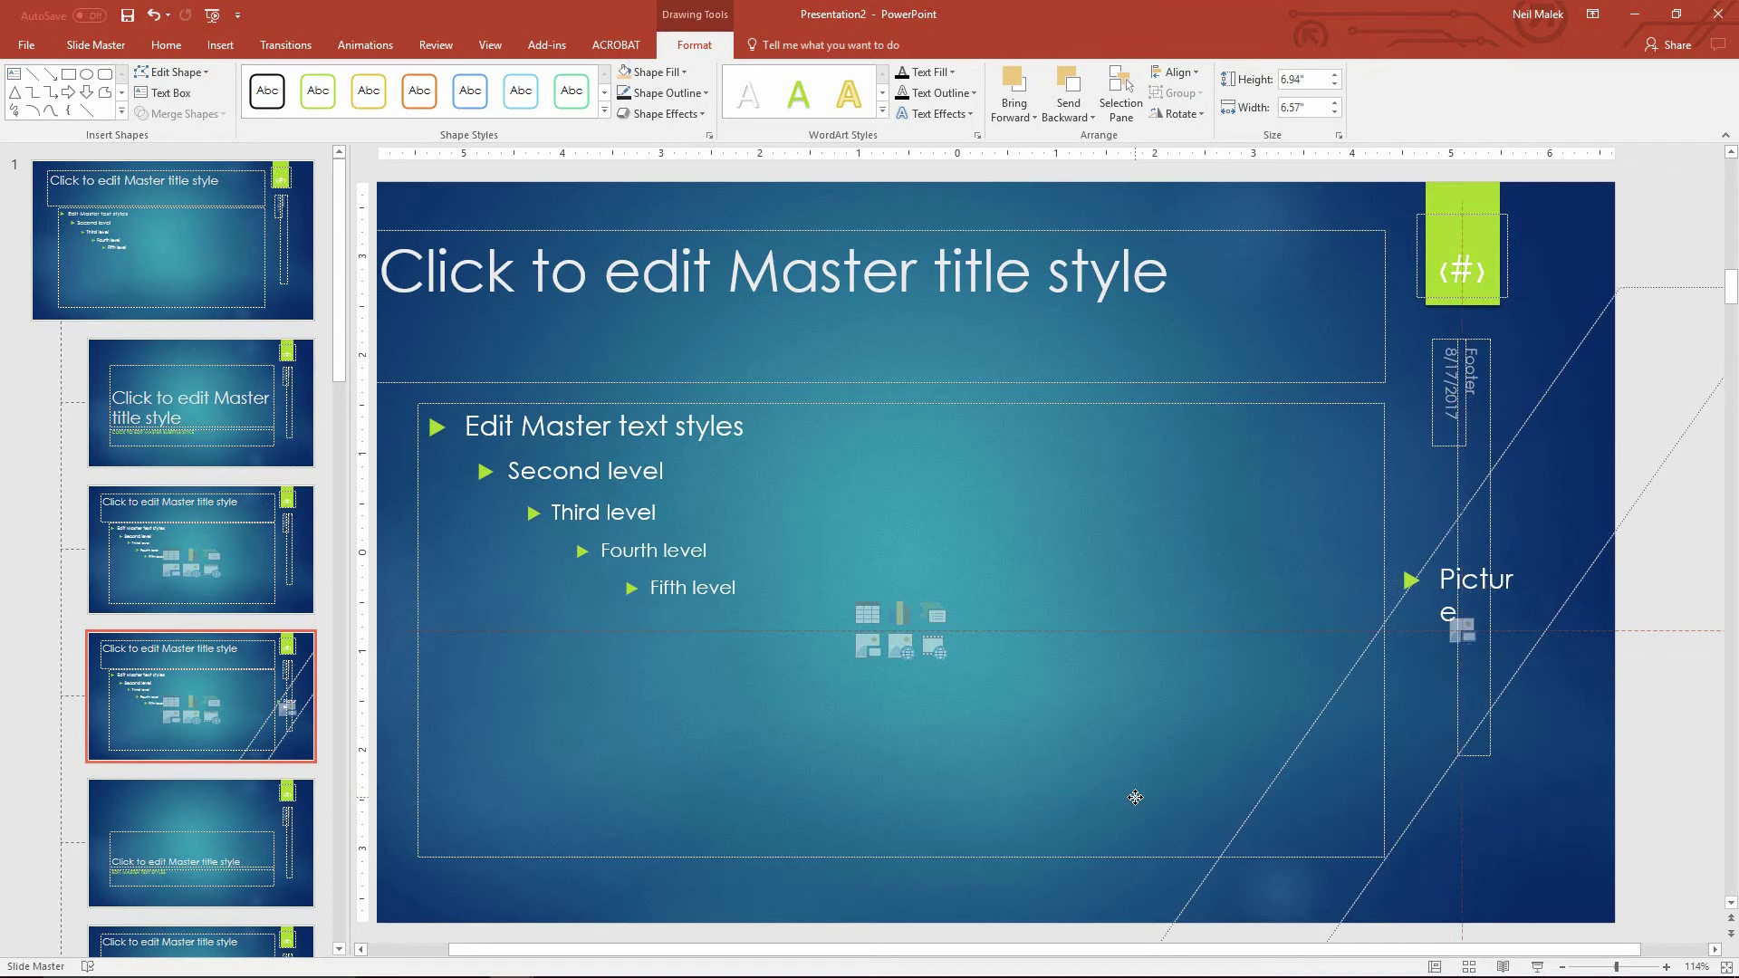
pyautogui.moveTo(1135, 797); pyautogui.dragTo(1135, 797)
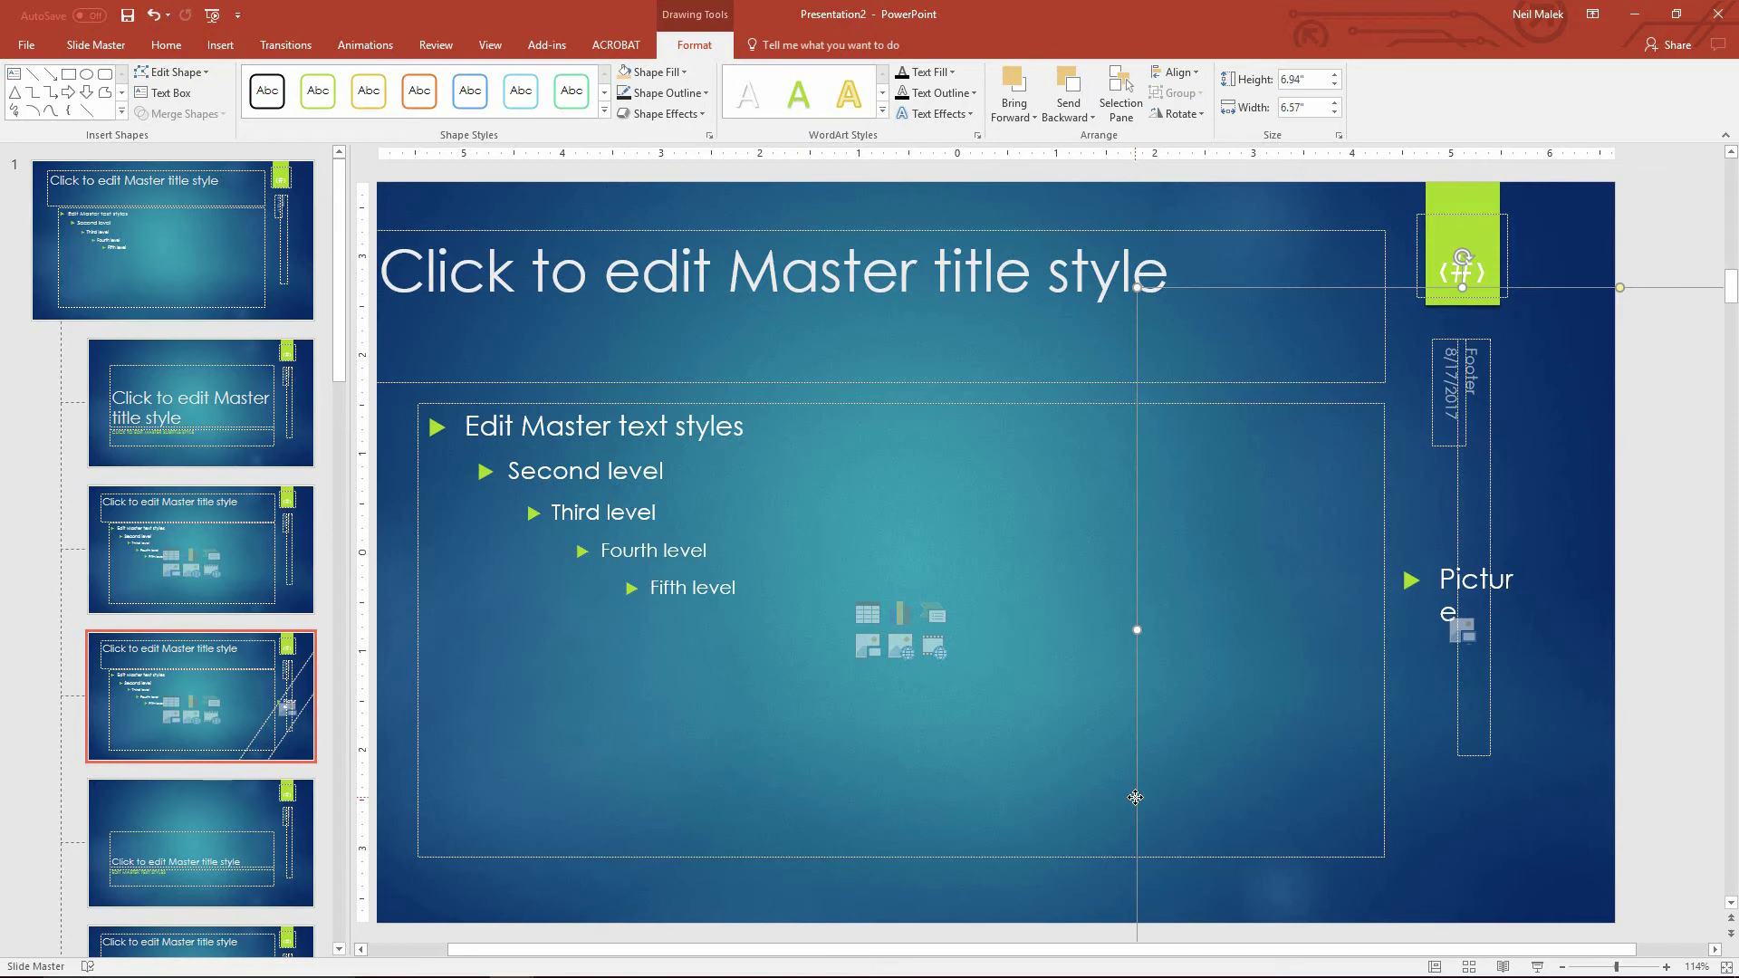
pyautogui.moveTo(1134, 797); pyautogui.dragTo(1339, 841)
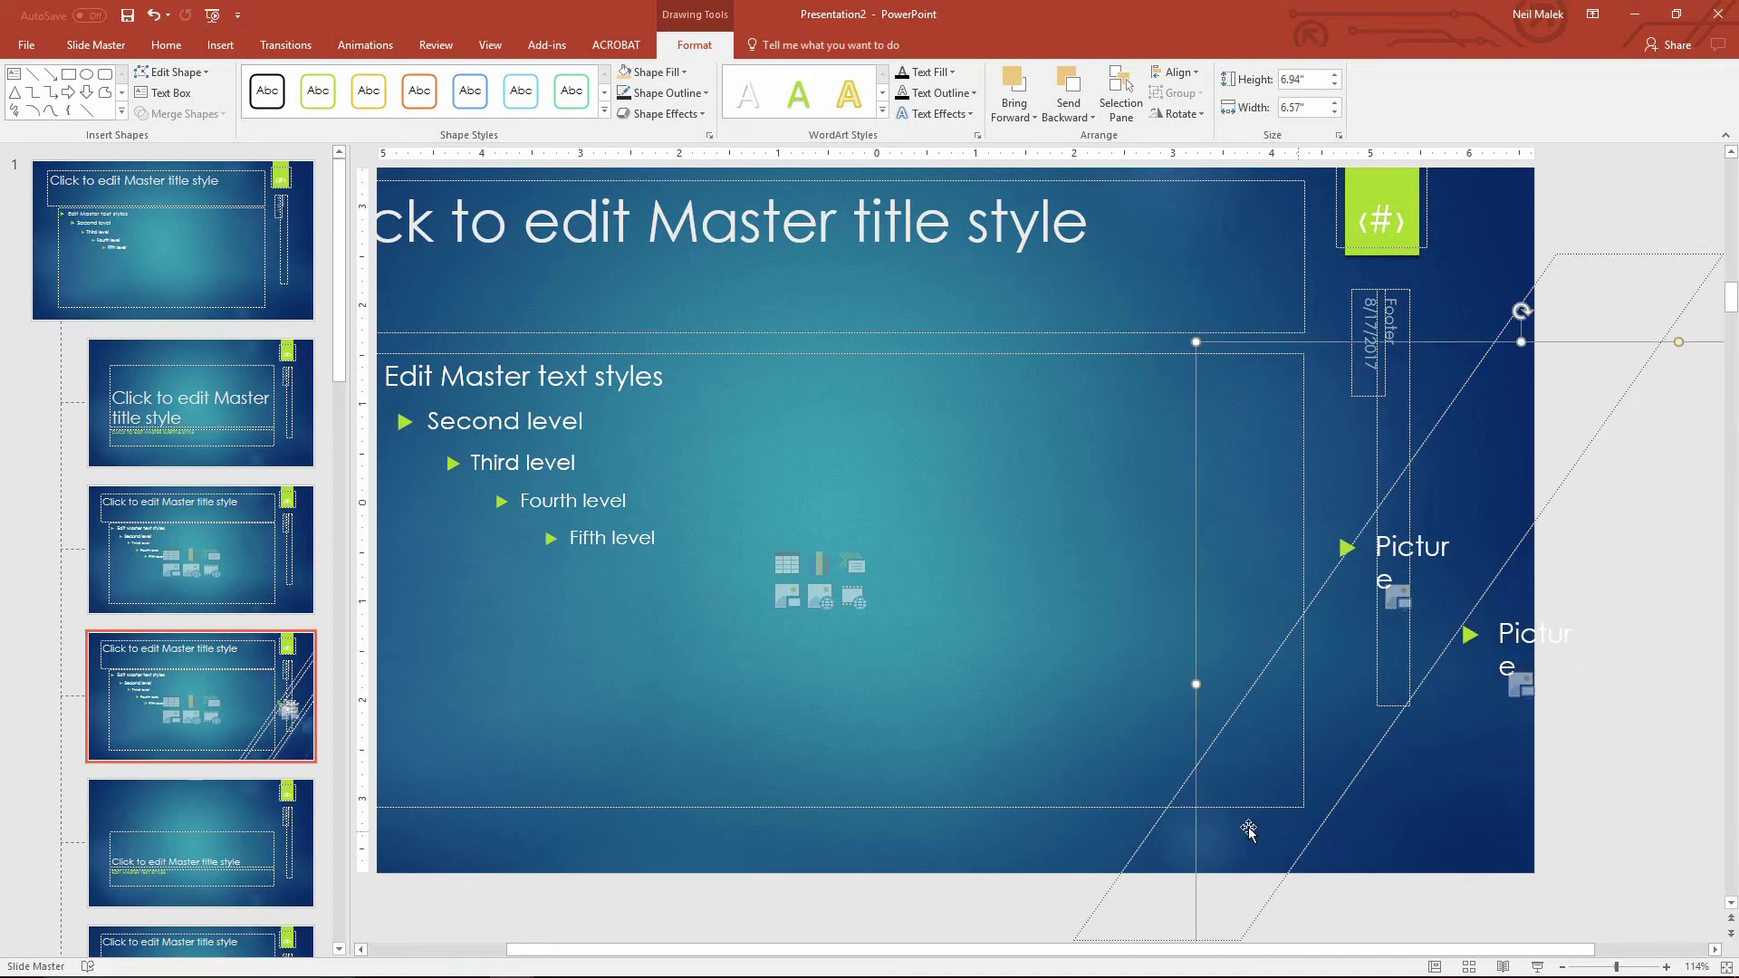
pyautogui.click(967, 884)
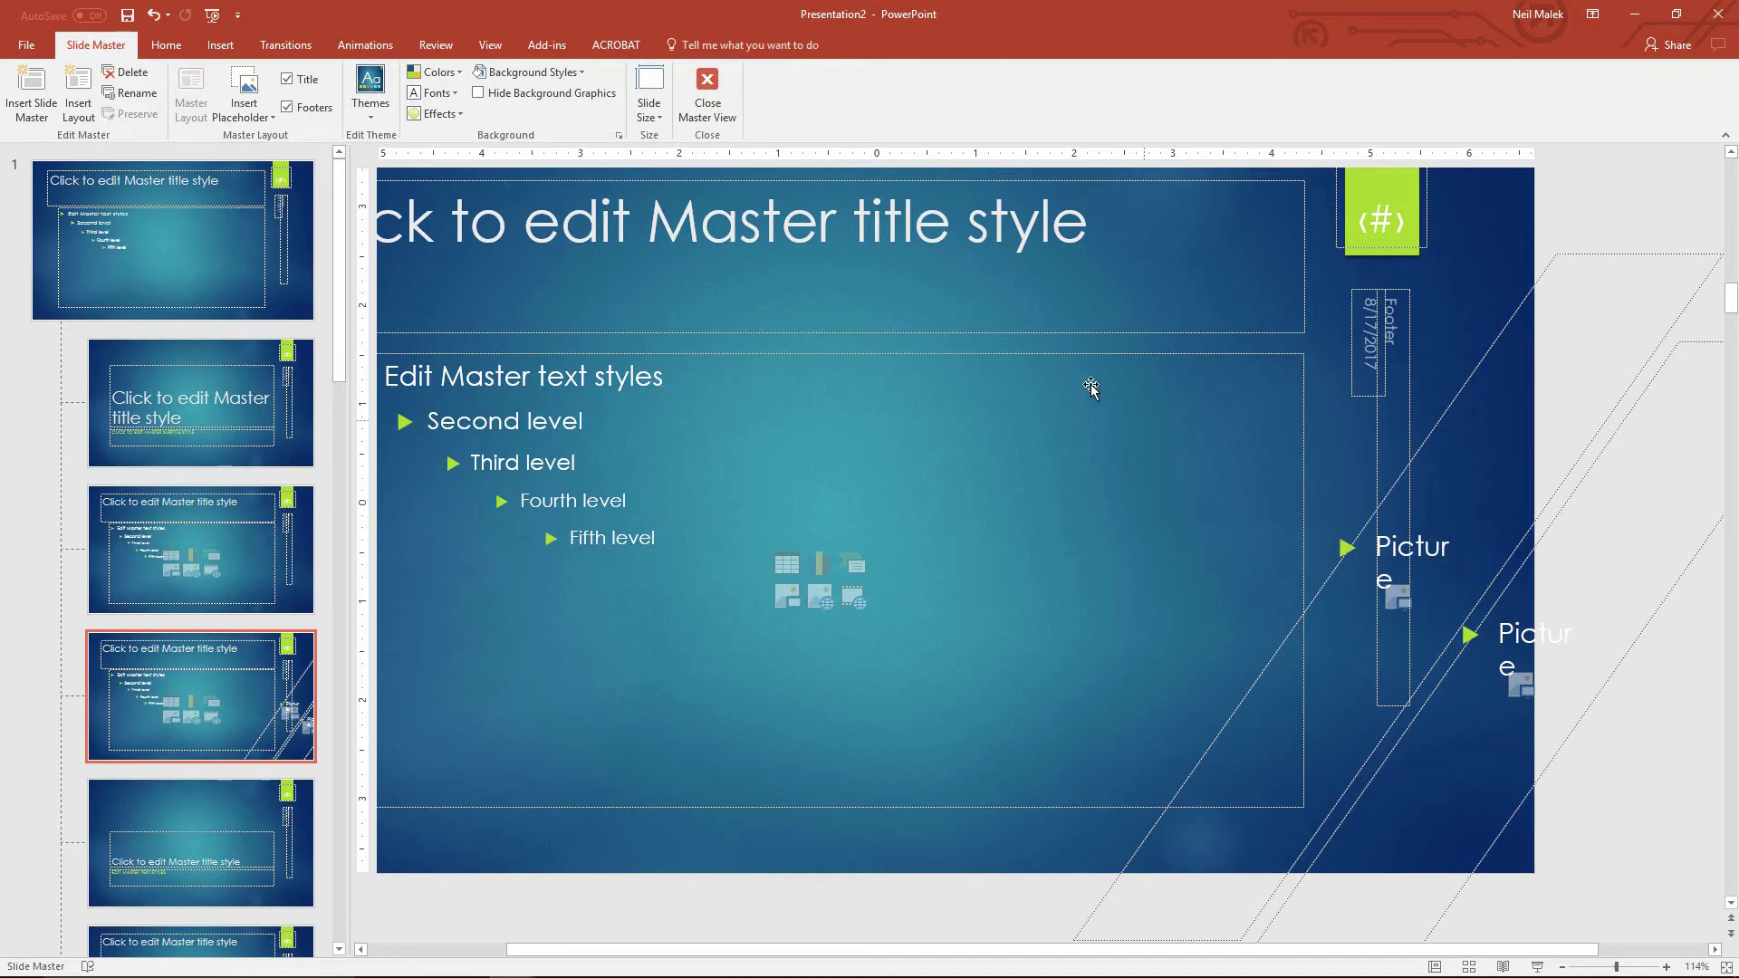
# Step: Close Master View and return to normal slide editing, bringing up the New Slide layout list
pyautogui.click(708, 91)
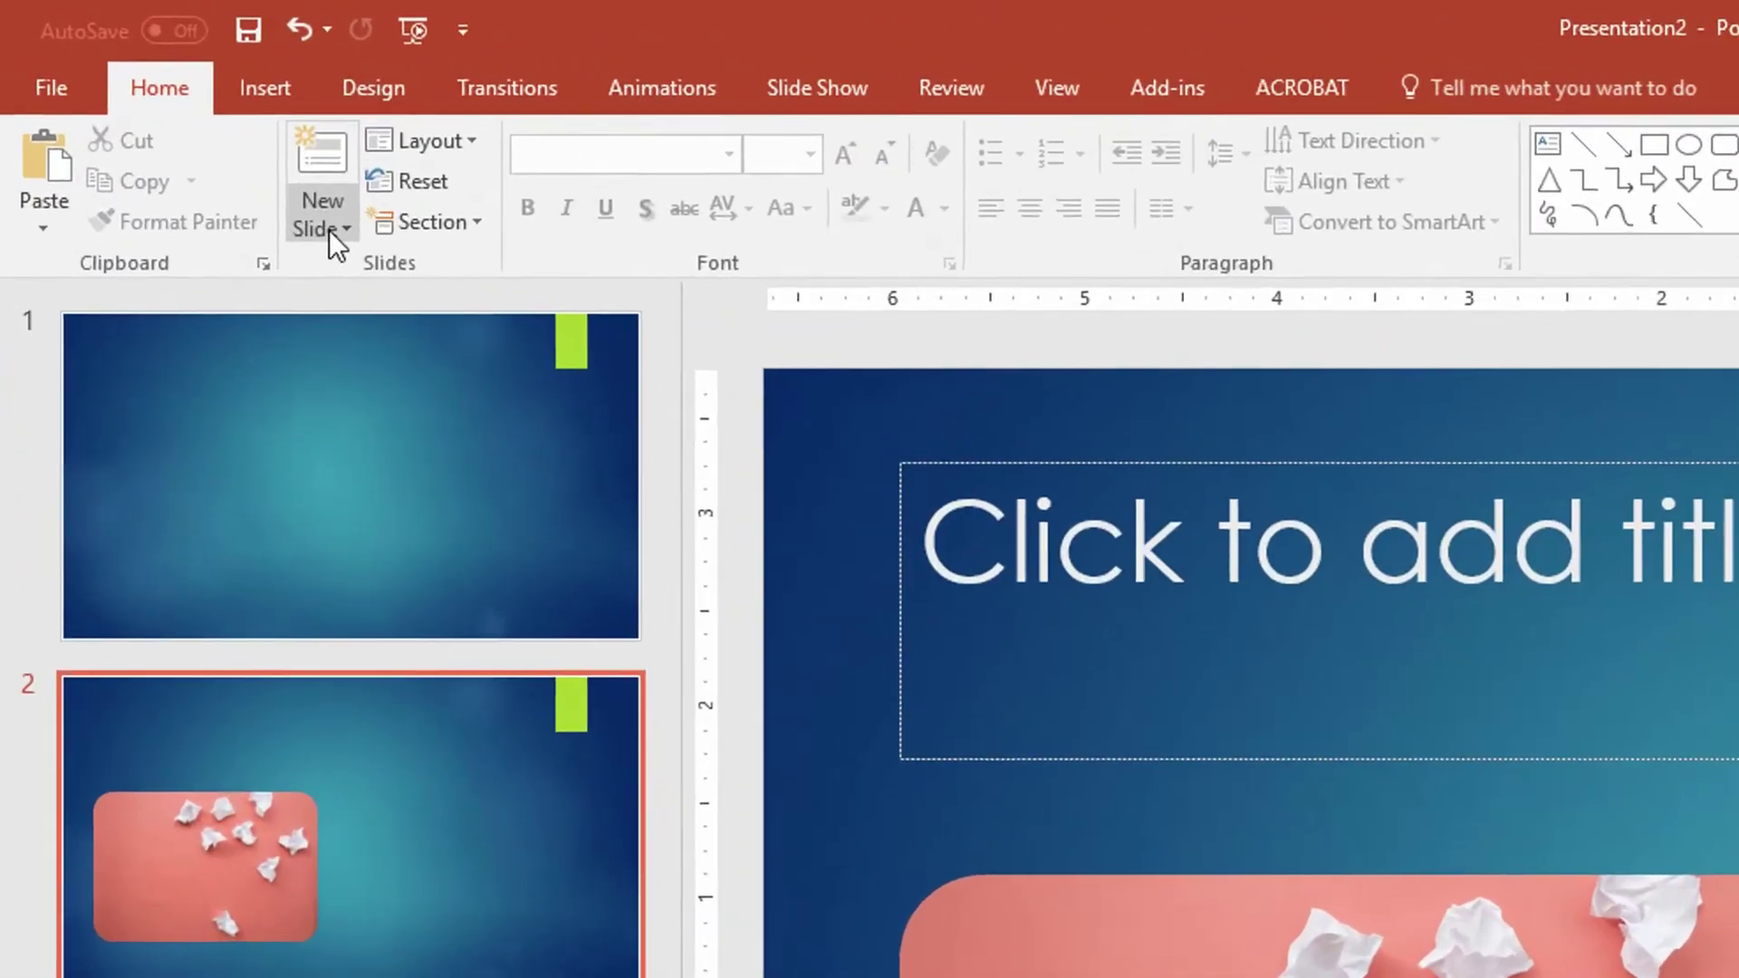
pyautogui.click(199, 138)
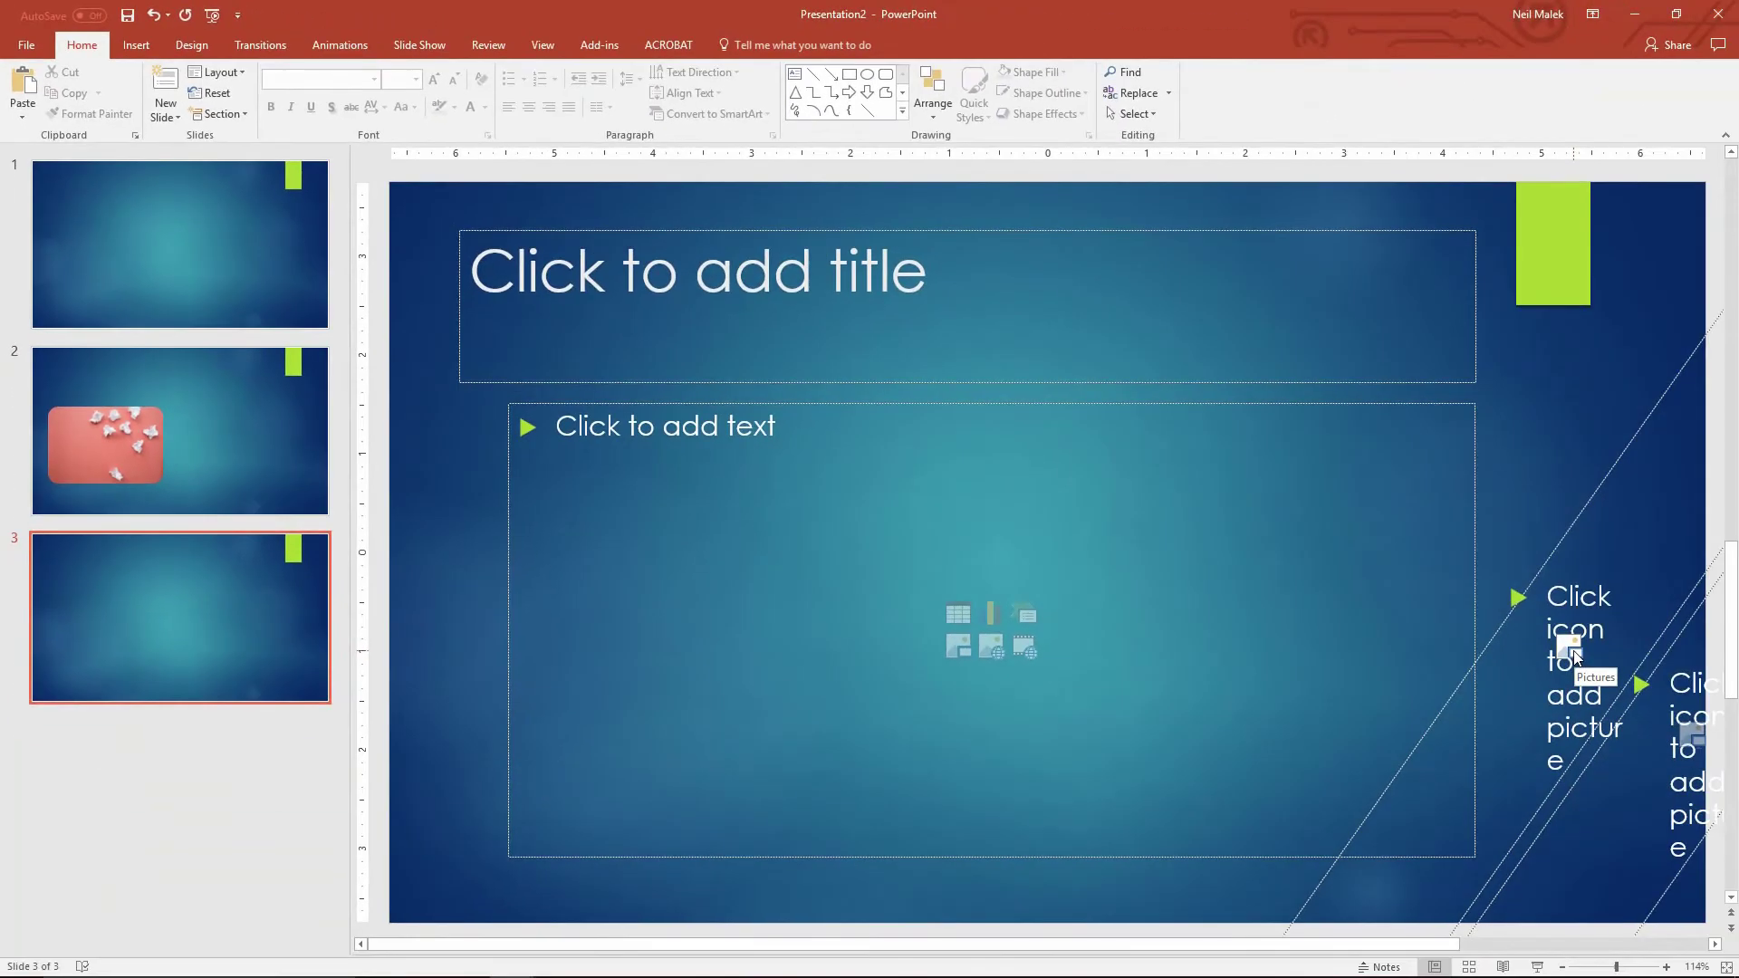
# Step: Add a slide with the slanted-picture layout and fill the first placeholder with the negativespace-13 laptop photo
pyautogui.click(1574, 652)
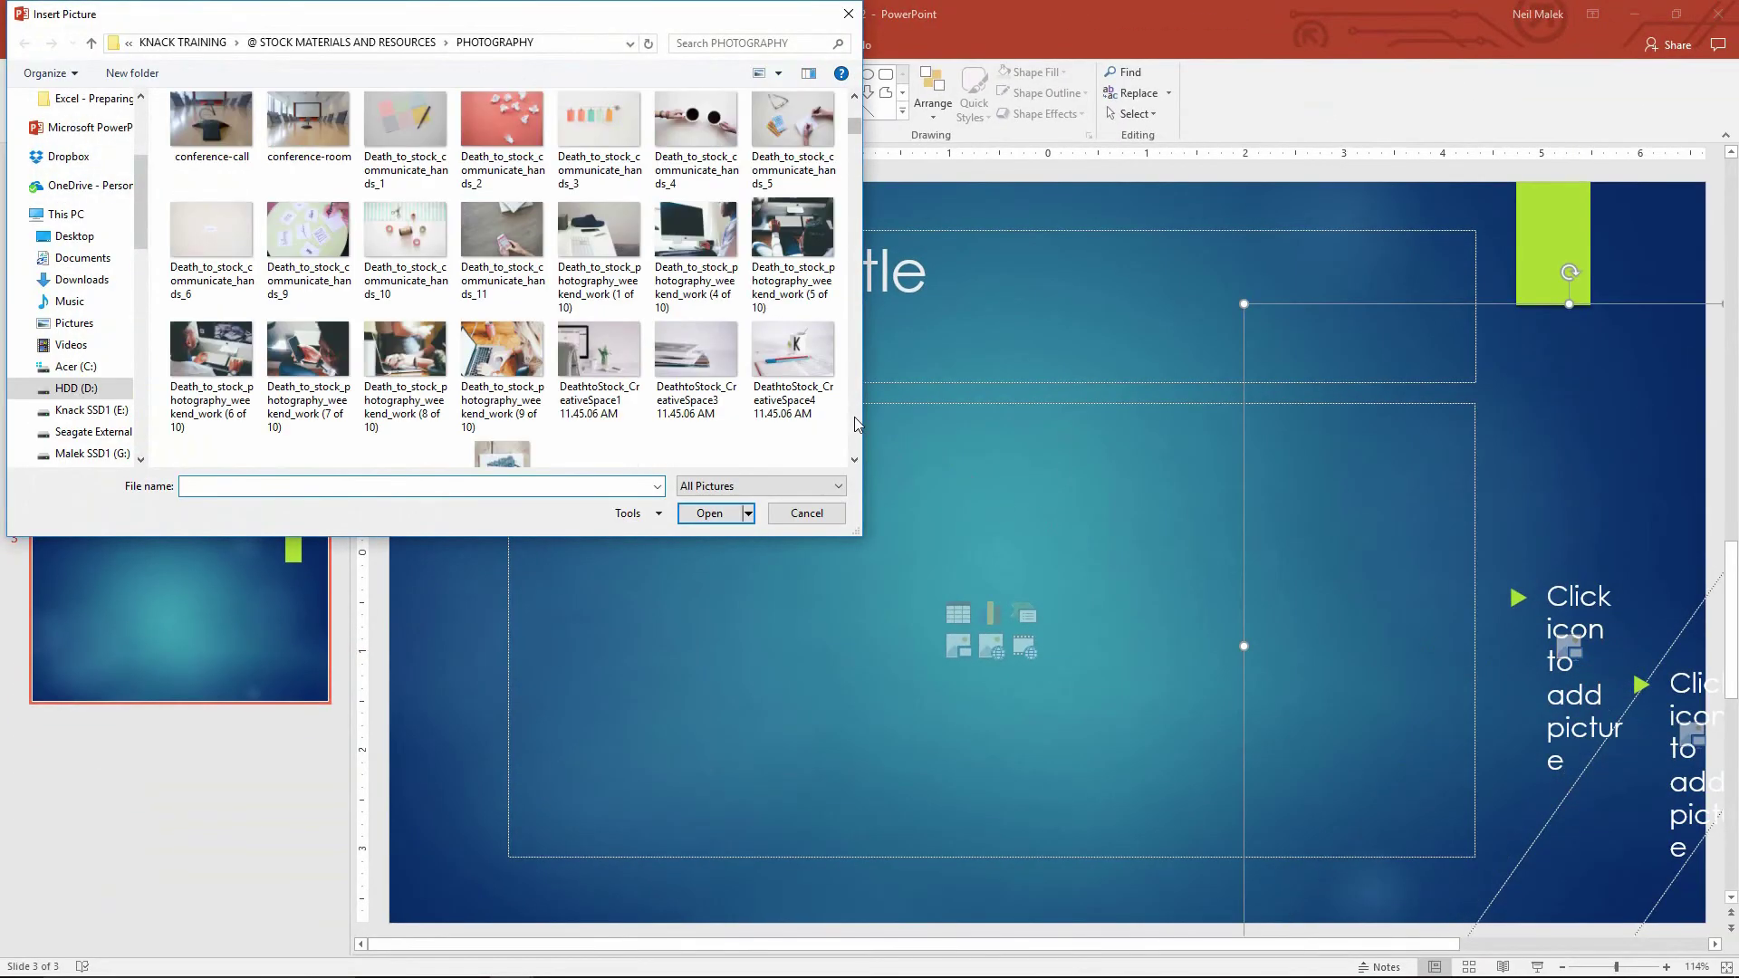
pyautogui.scroll(-5, 858, 424)
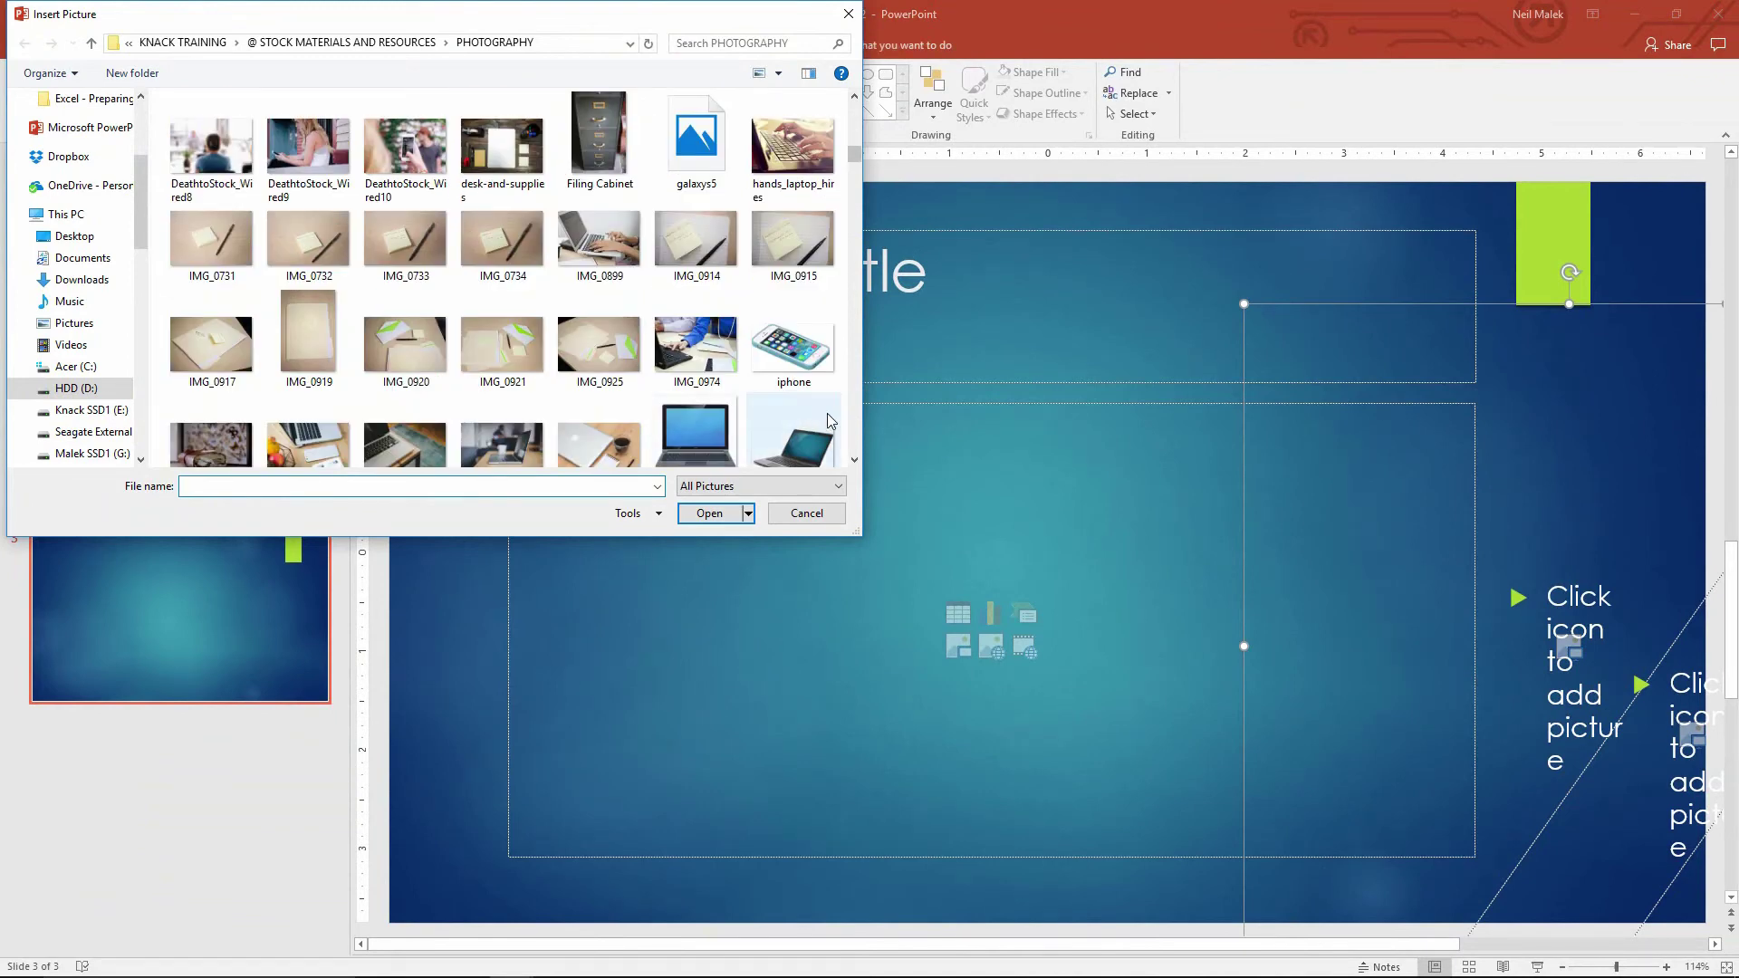
pyautogui.scroll(-3, 854, 421)
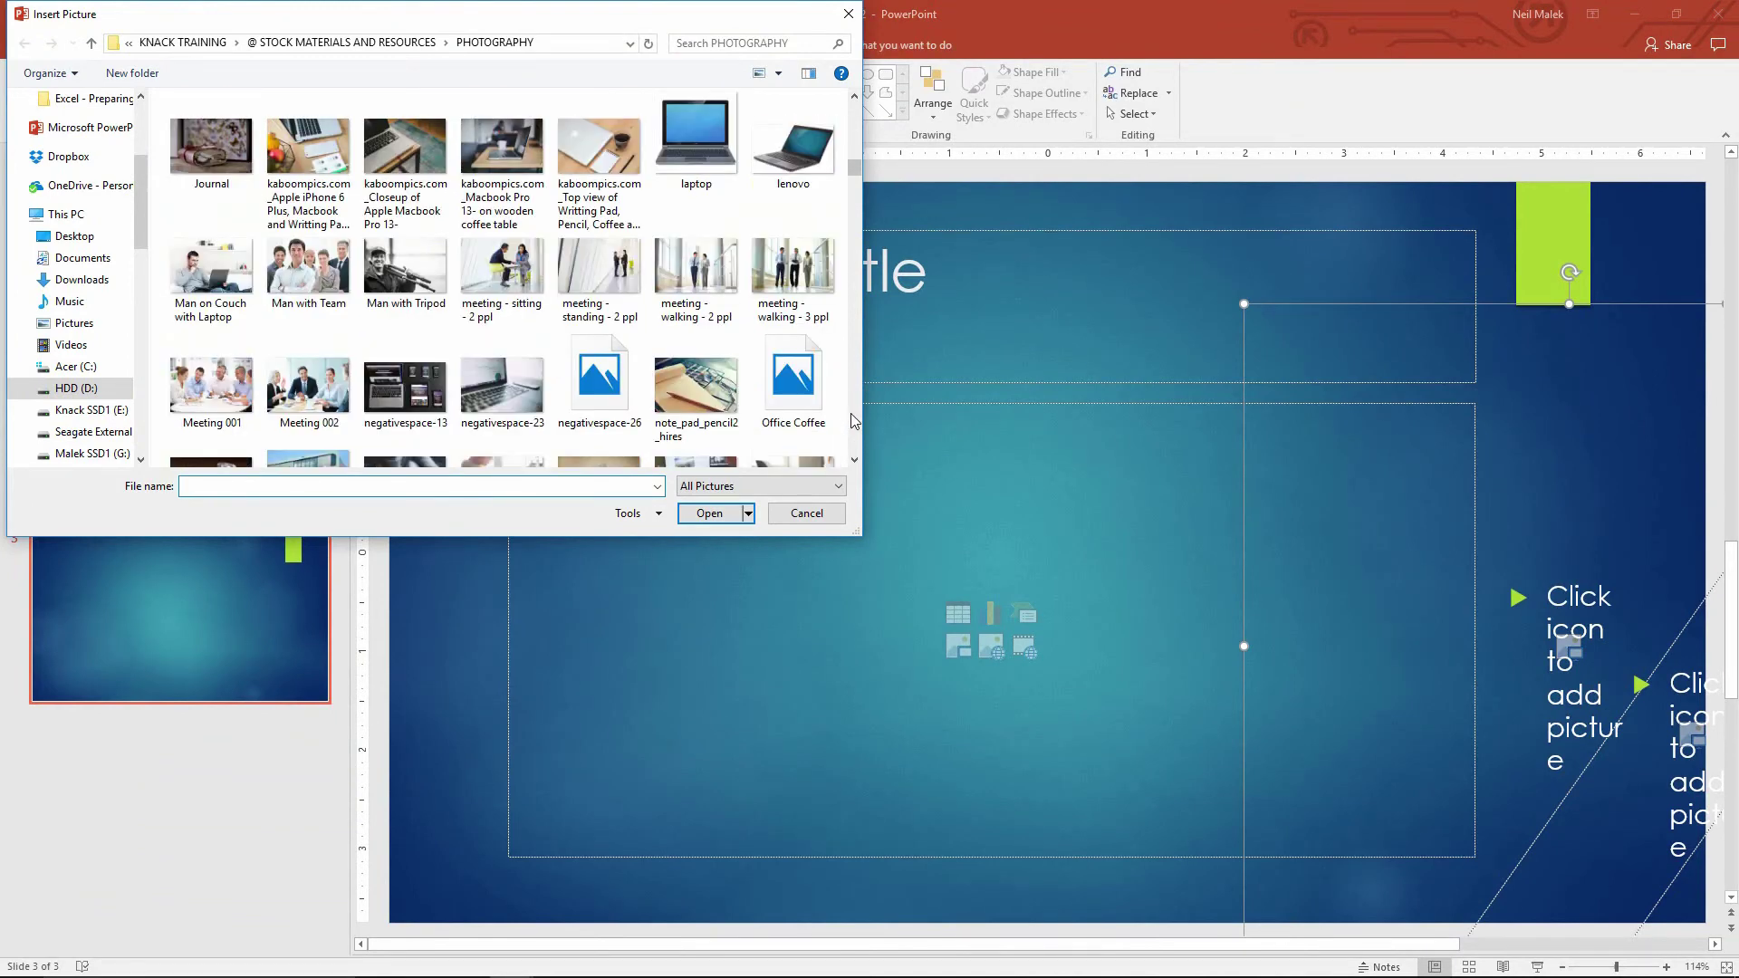
pyautogui.doubleClick(407, 399)
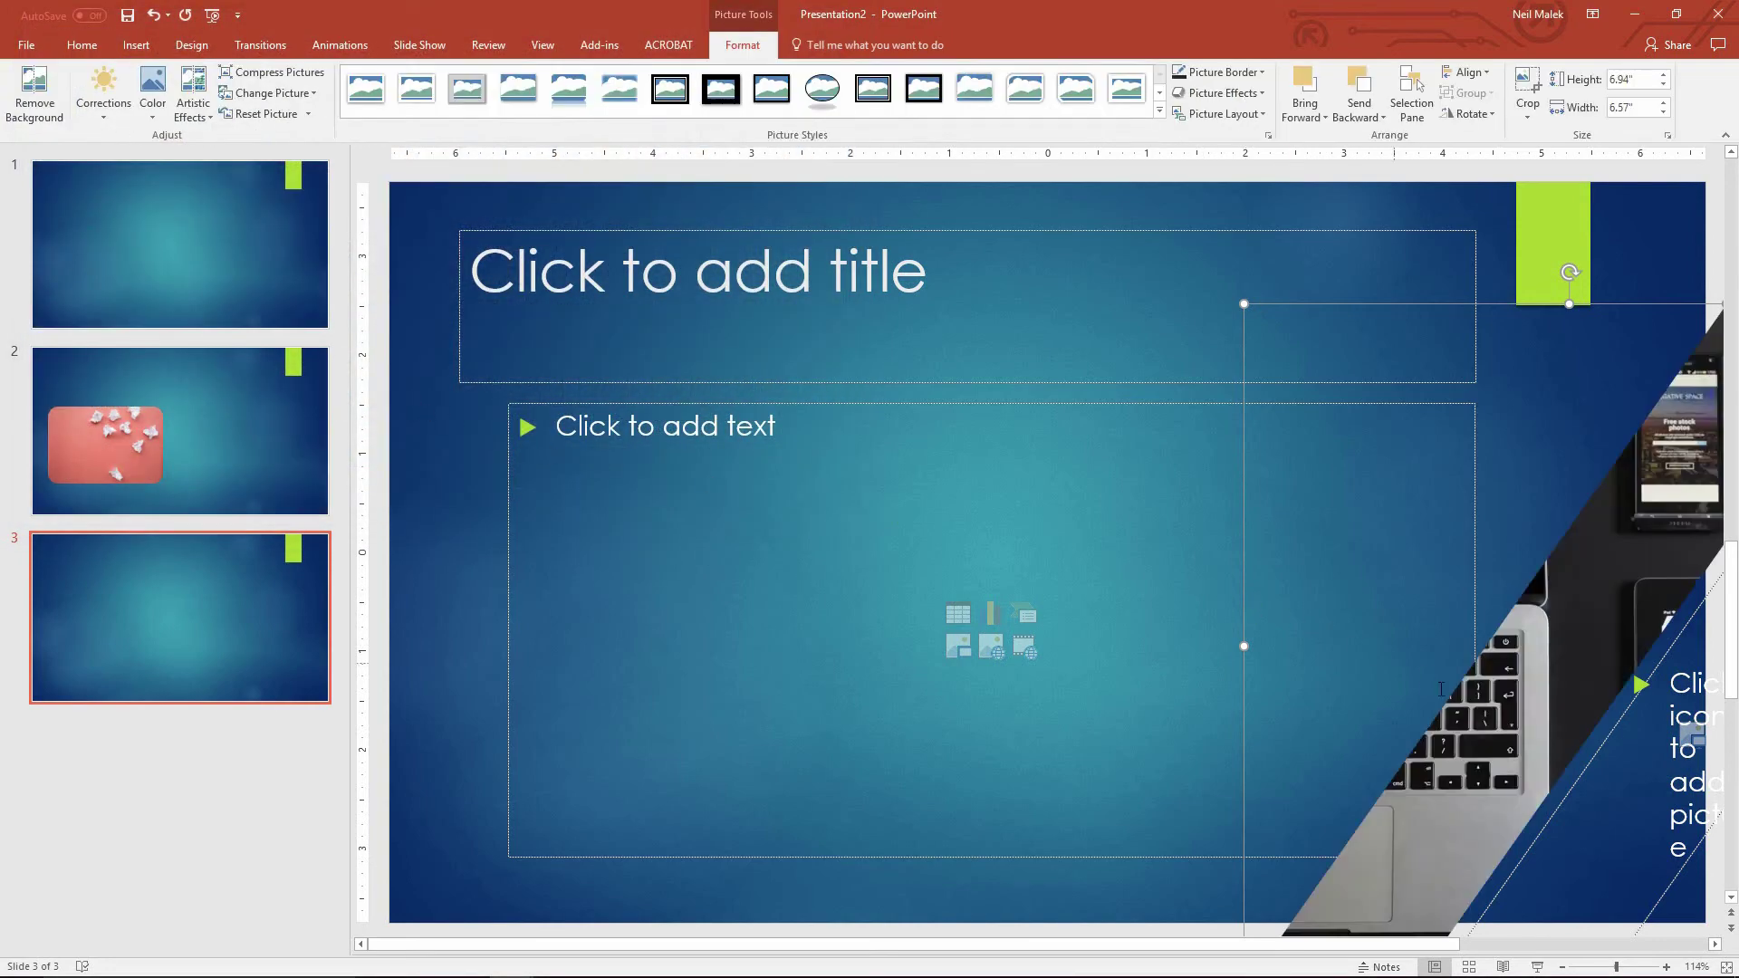
# Step: Fill the second placeholder with the shutterstock_210624379 document photo
pyautogui.click(1692, 739)
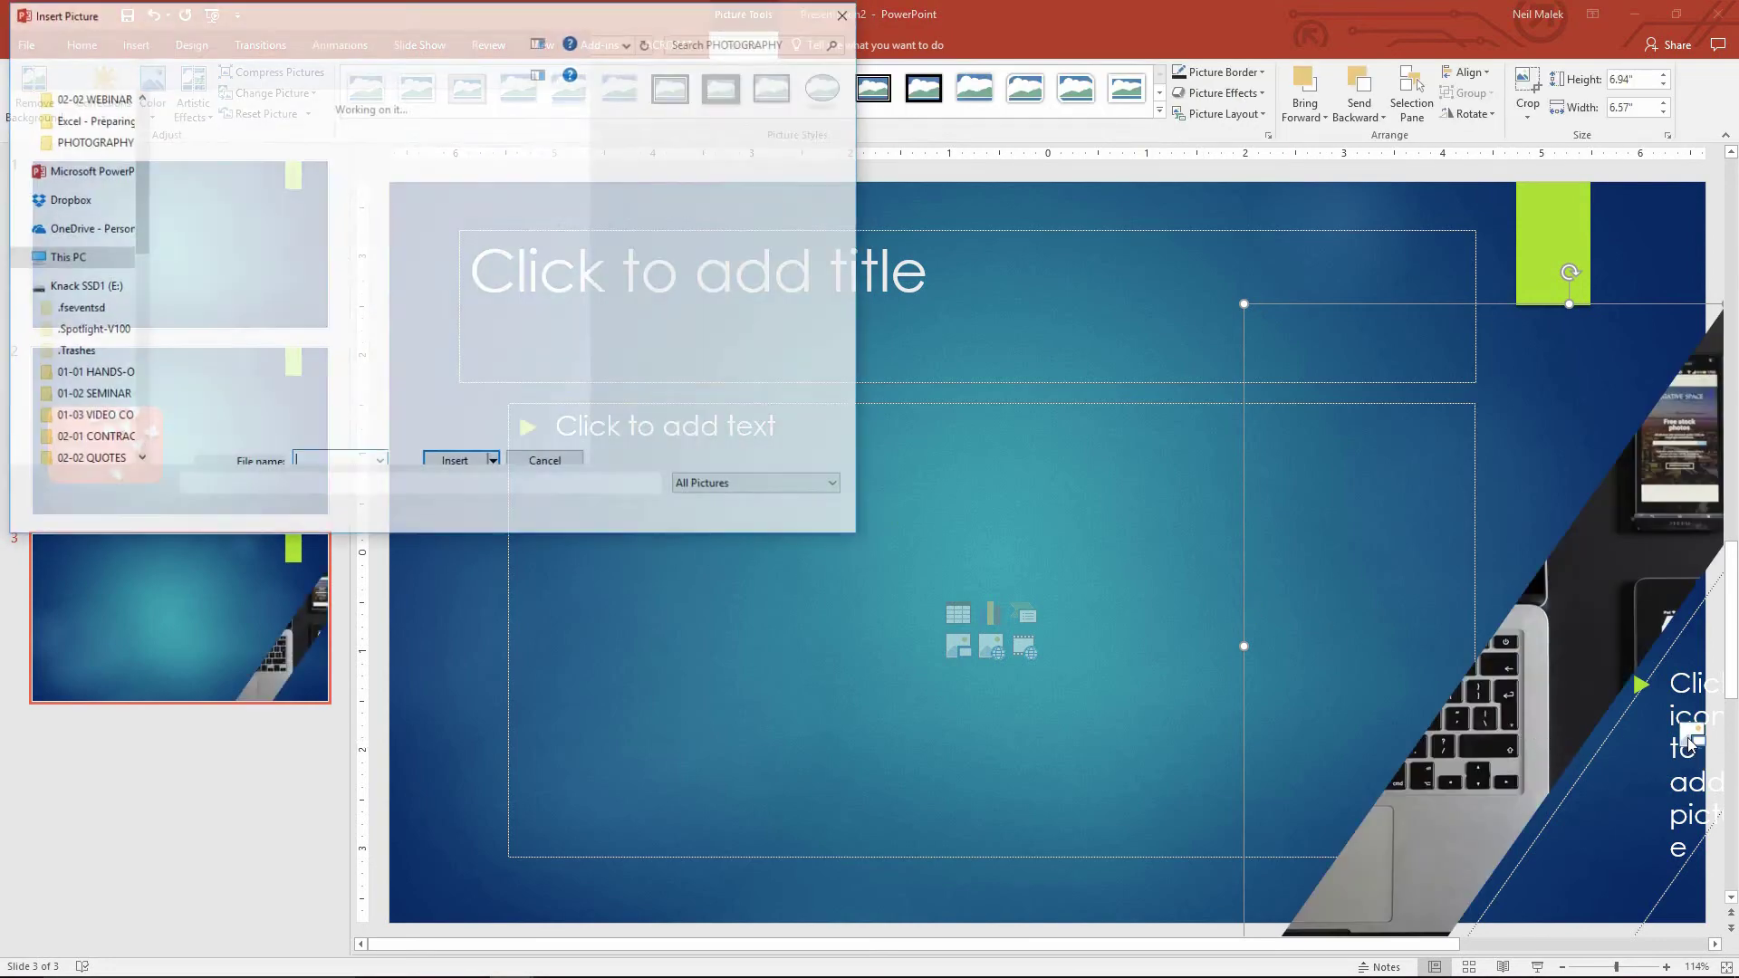
pyautogui.scroll(-10, 852, 410)
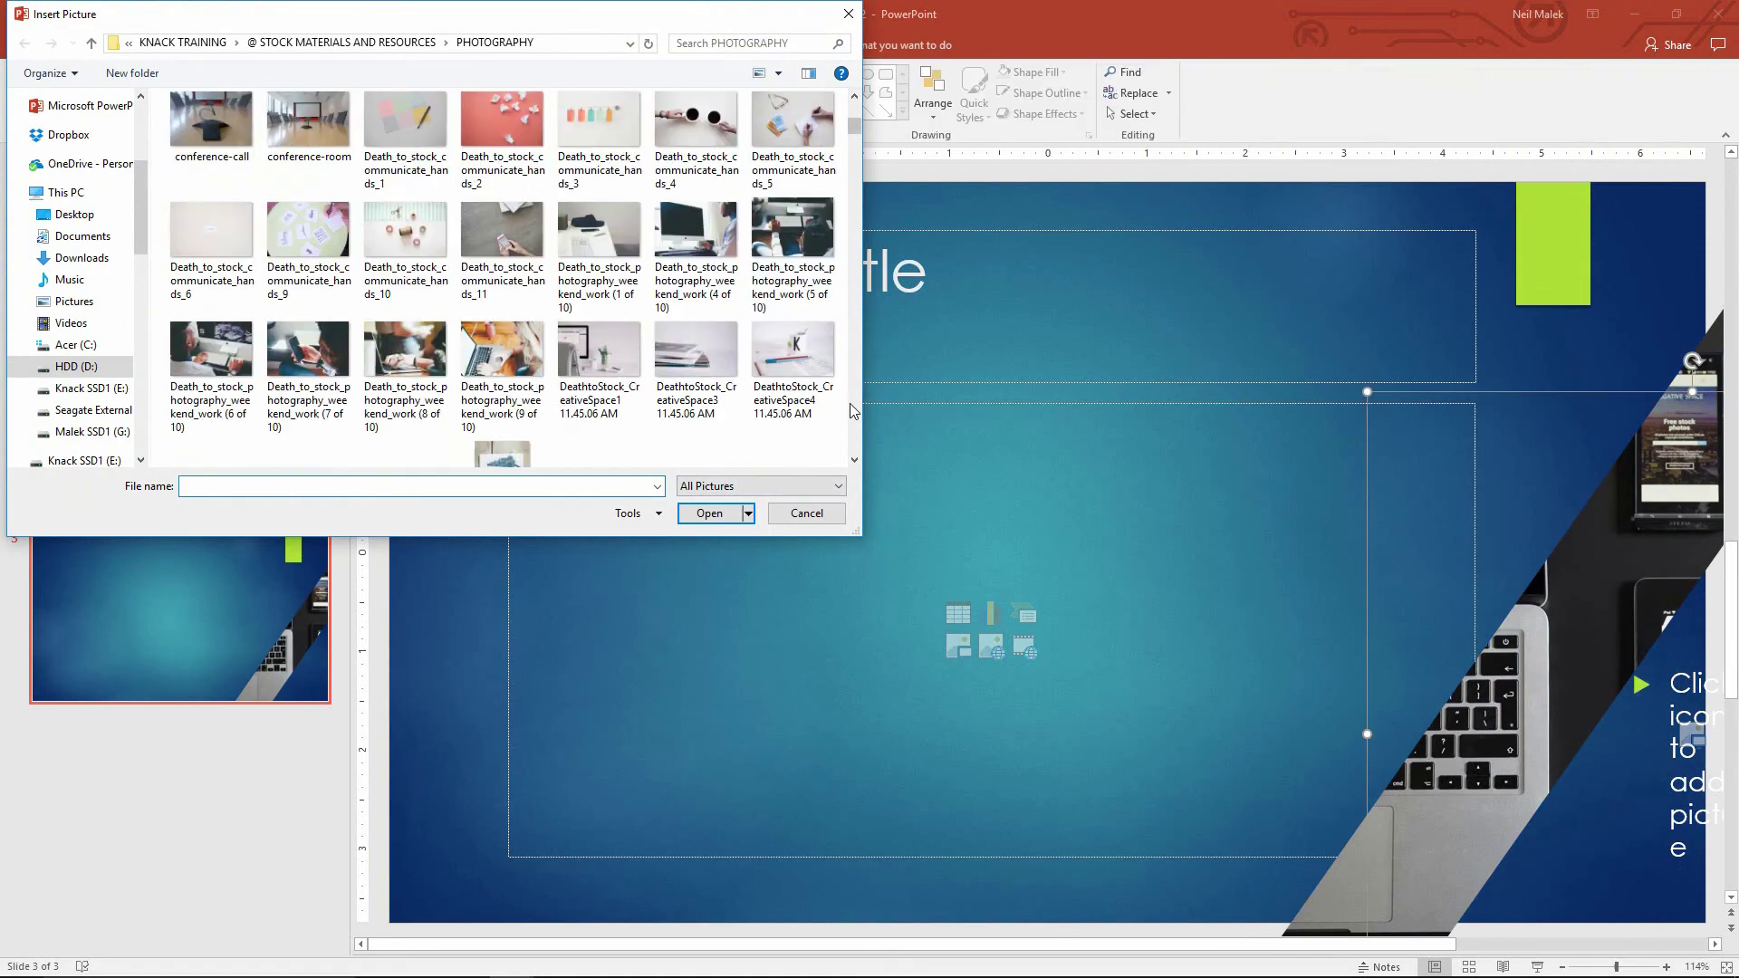
pyautogui.scroll(-5, 851, 410)
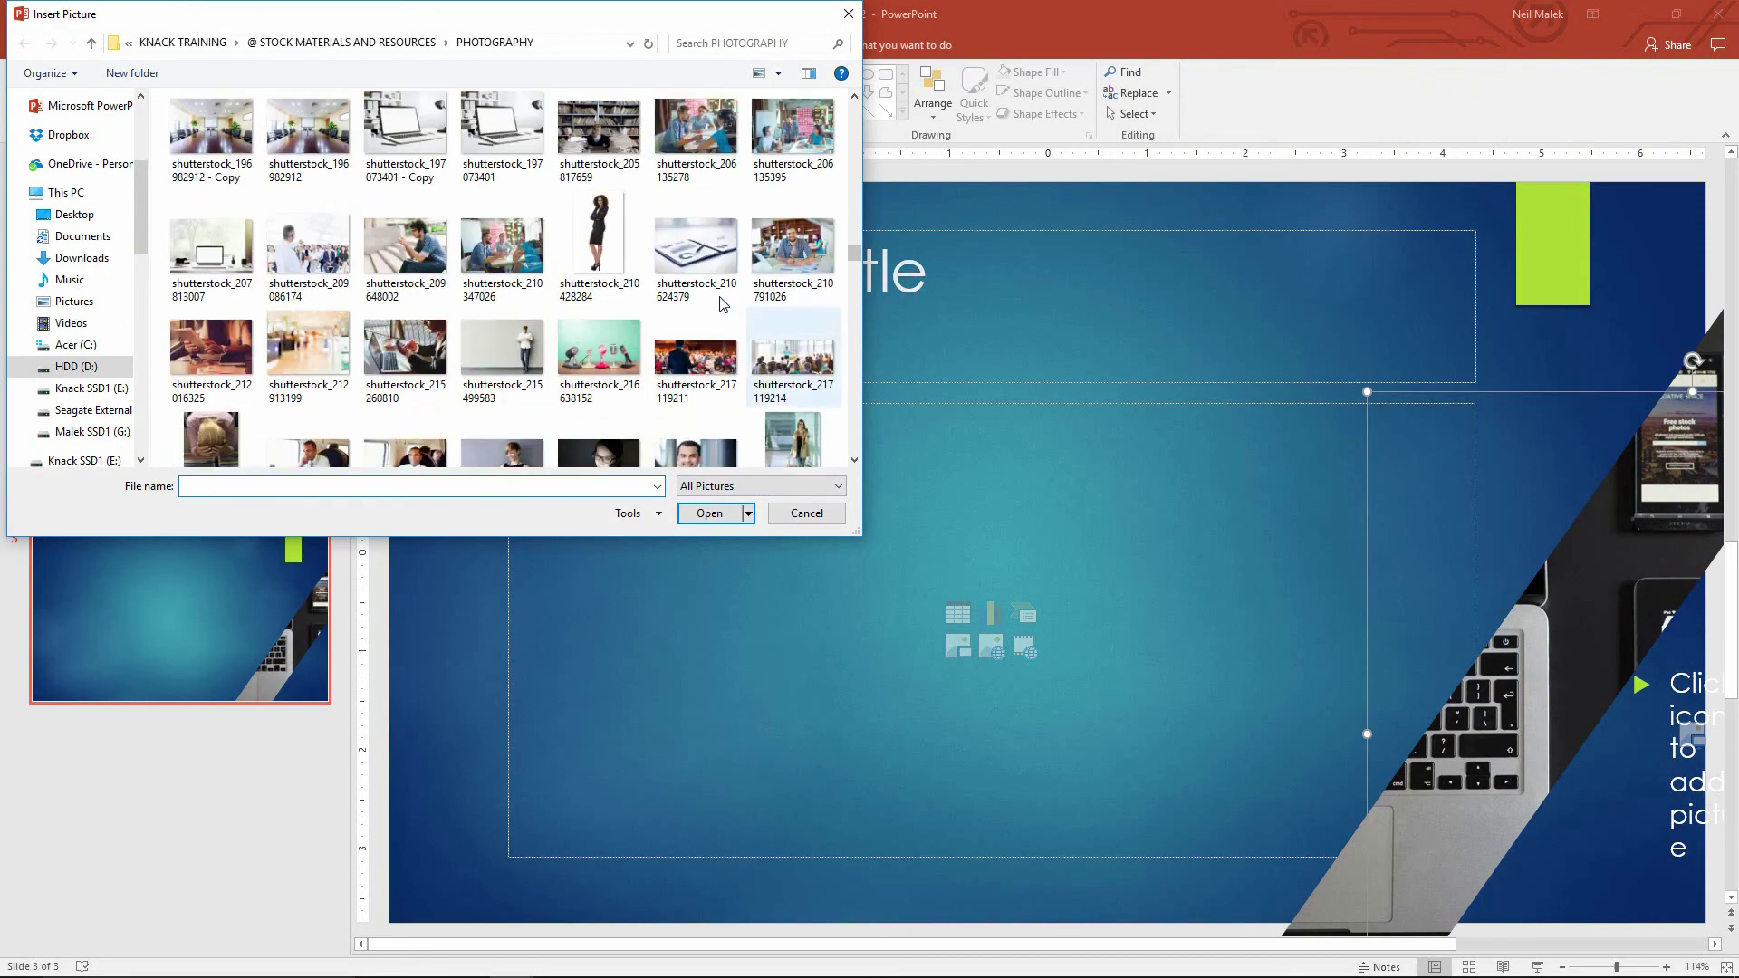
pyautogui.doubleClick(706, 254)
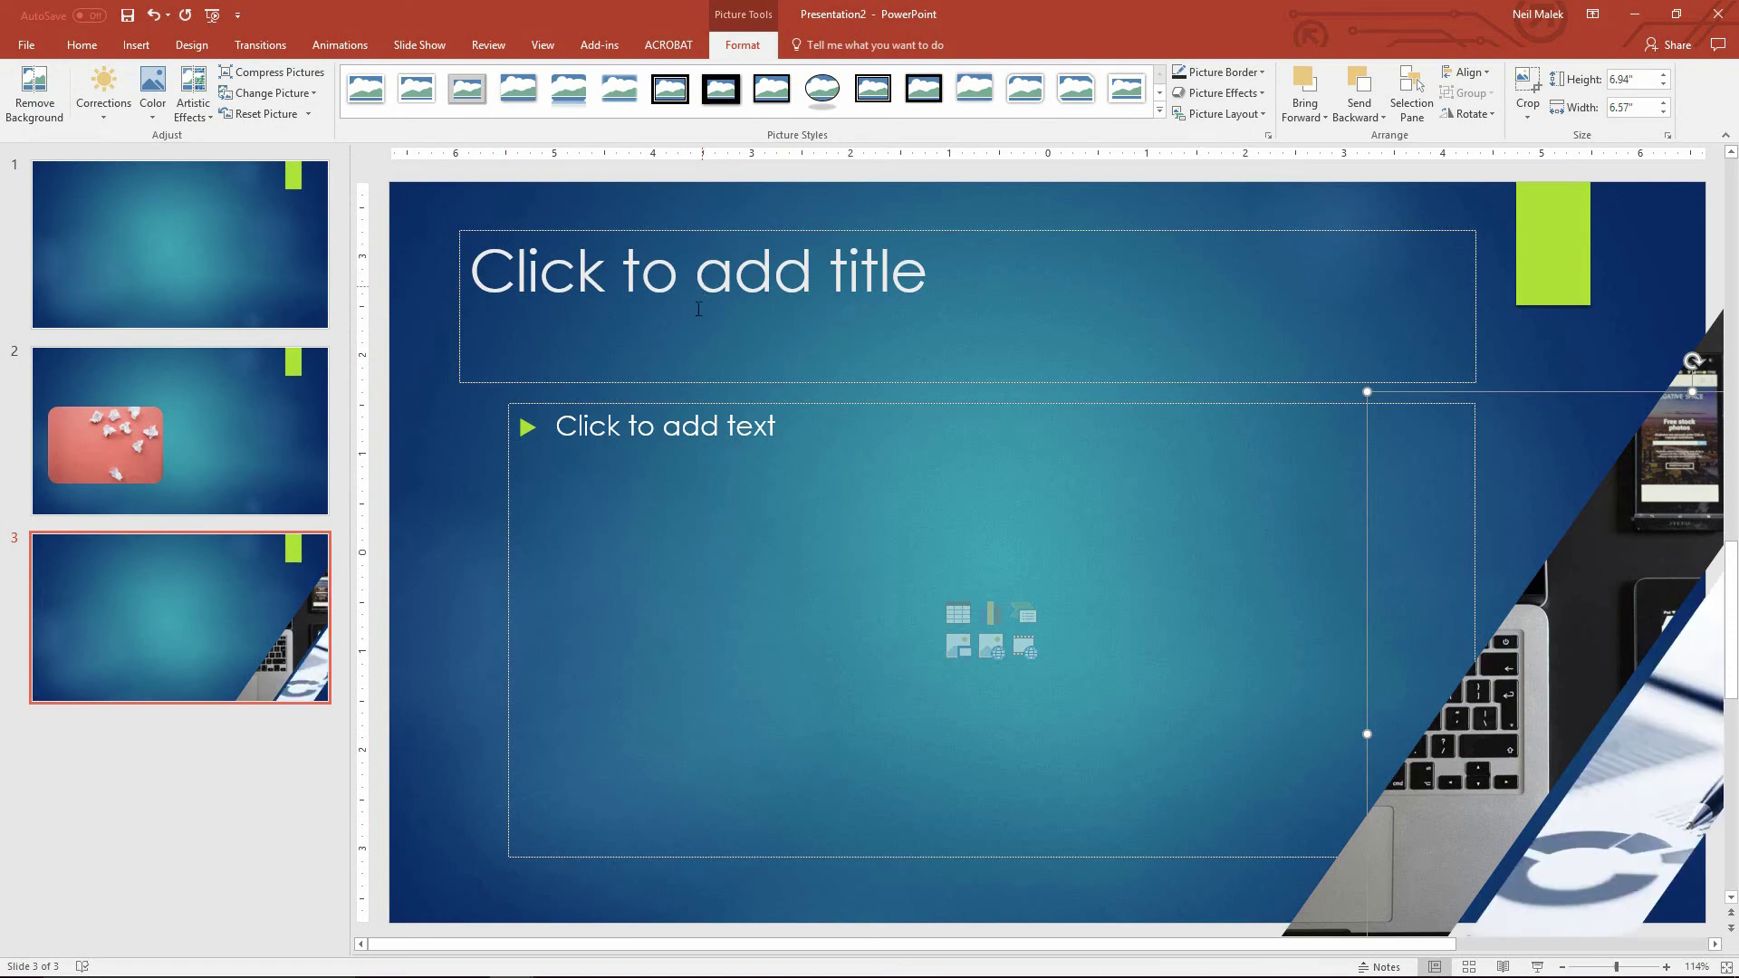
pyautogui.click(405, 533)
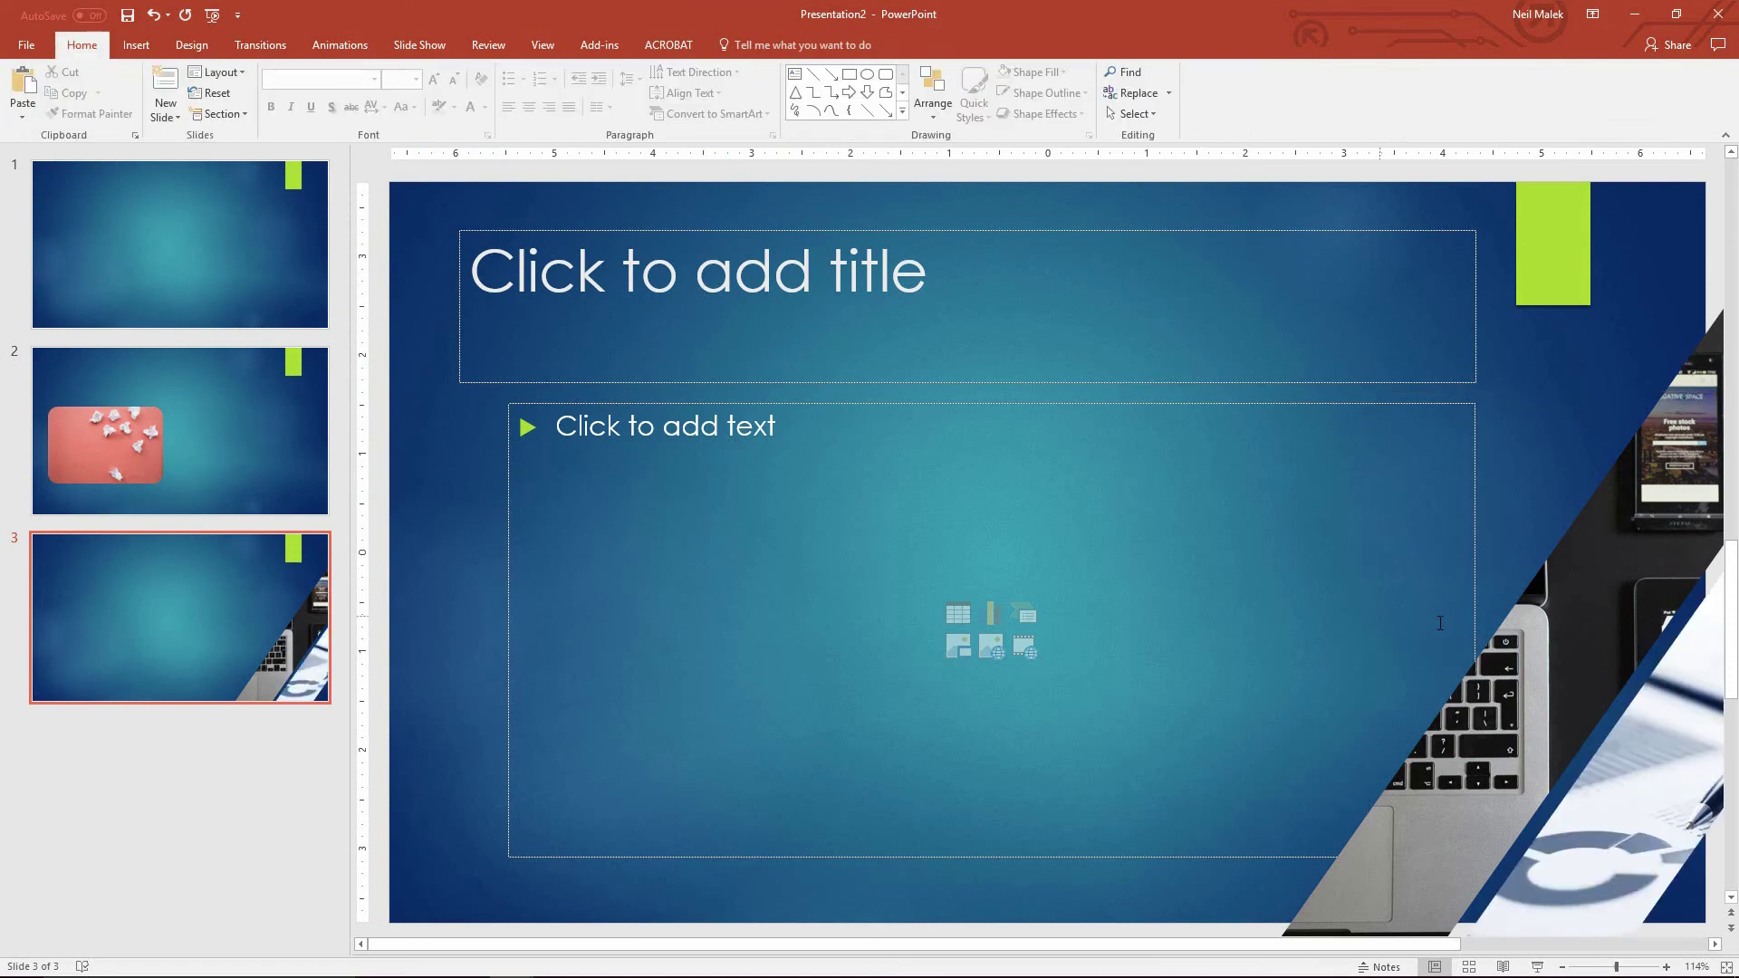
# Step: Crop the laptop picture, shifting the laptop photo right within its slanted frame
pyautogui.click(1649, 529)
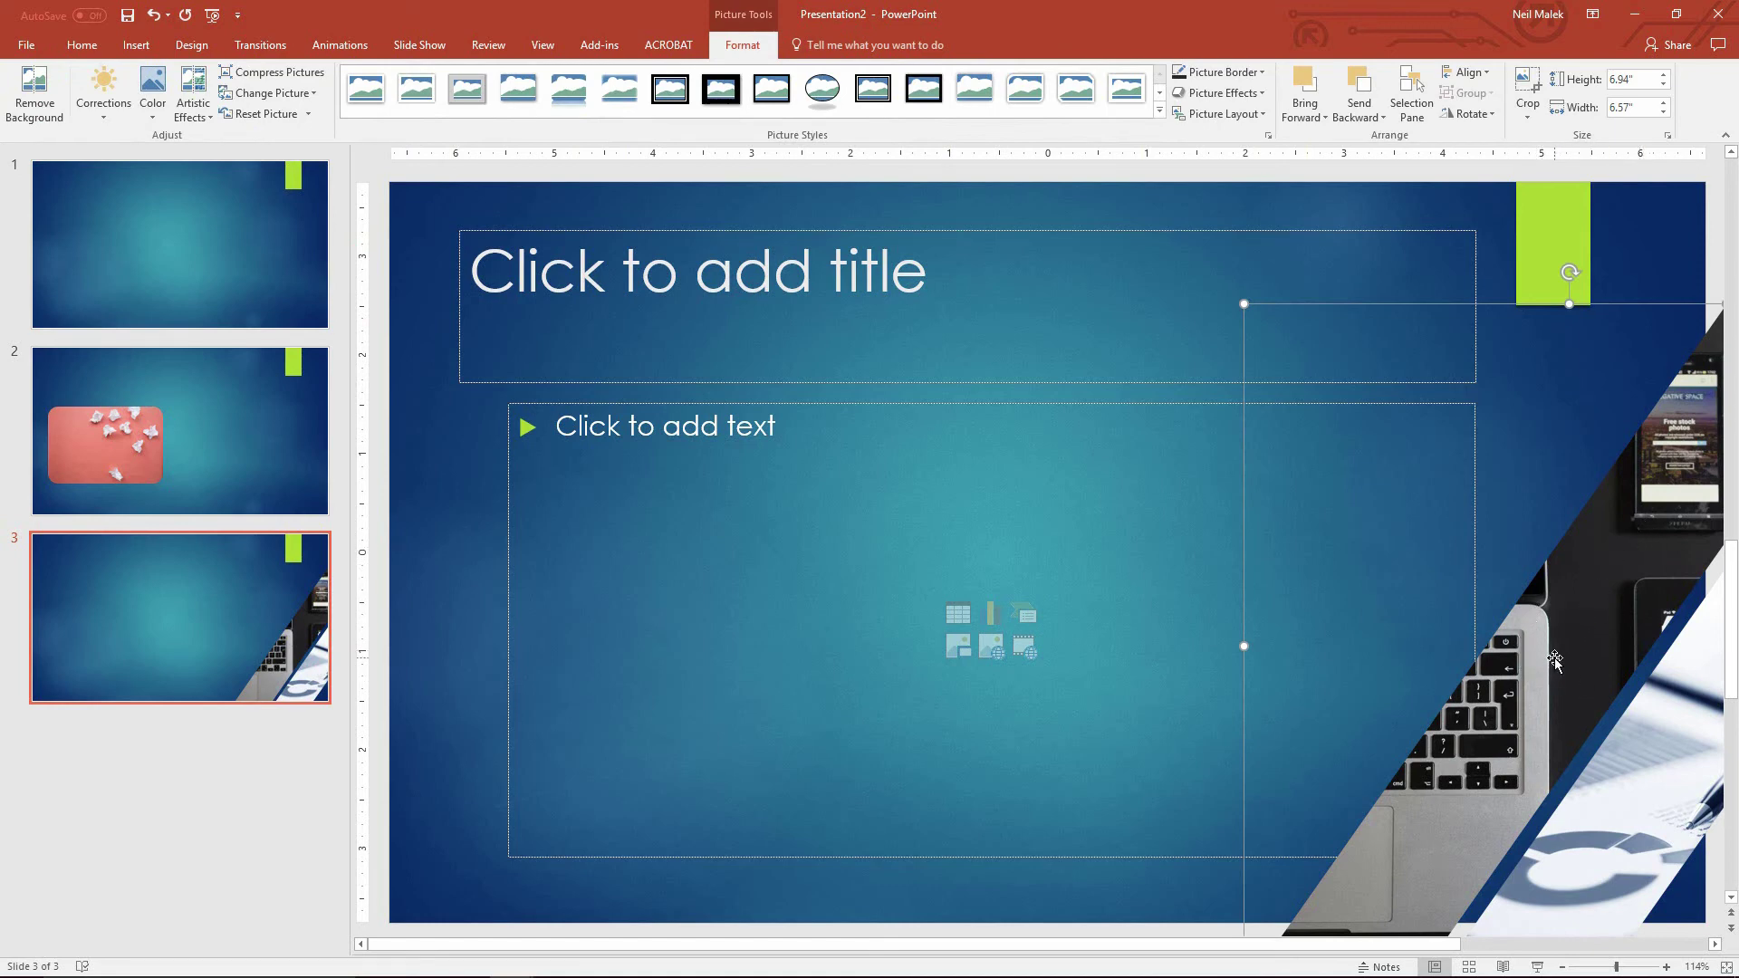
pyautogui.click(1713, 945)
pyautogui.moveTo(1713, 945); pyautogui.dragTo(1712, 944)
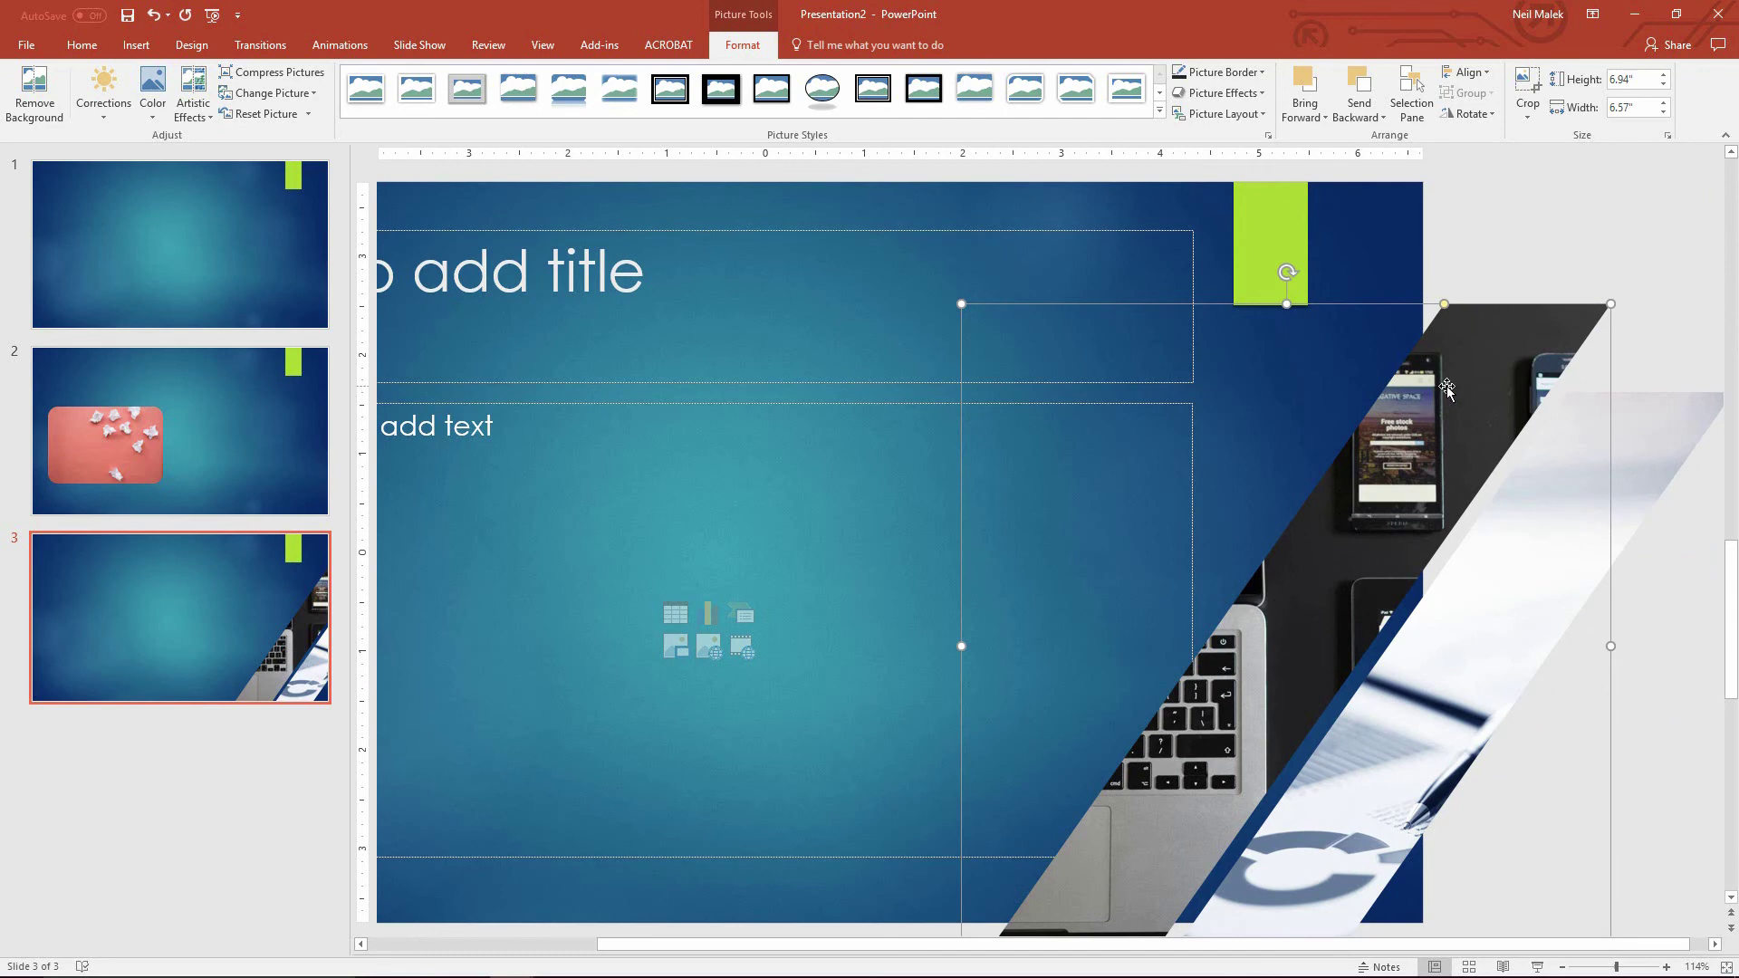
pyautogui.click(1524, 86)
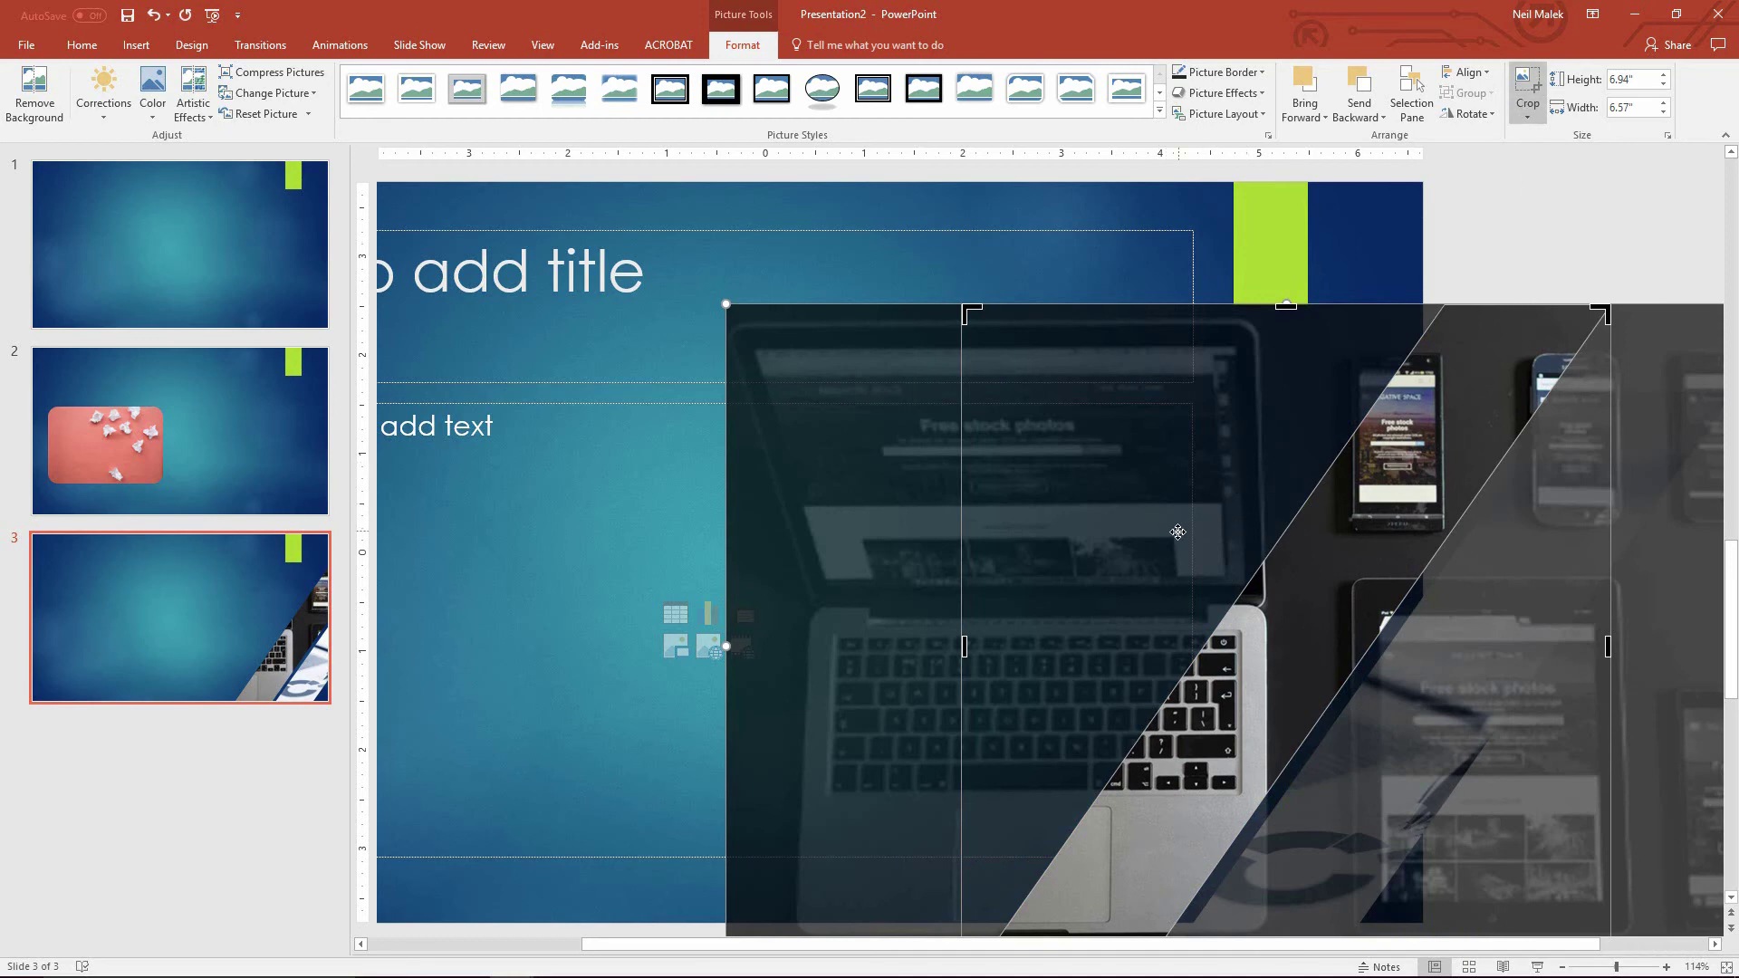
pyautogui.moveTo(895, 609); pyautogui.dragTo(1133, 613)
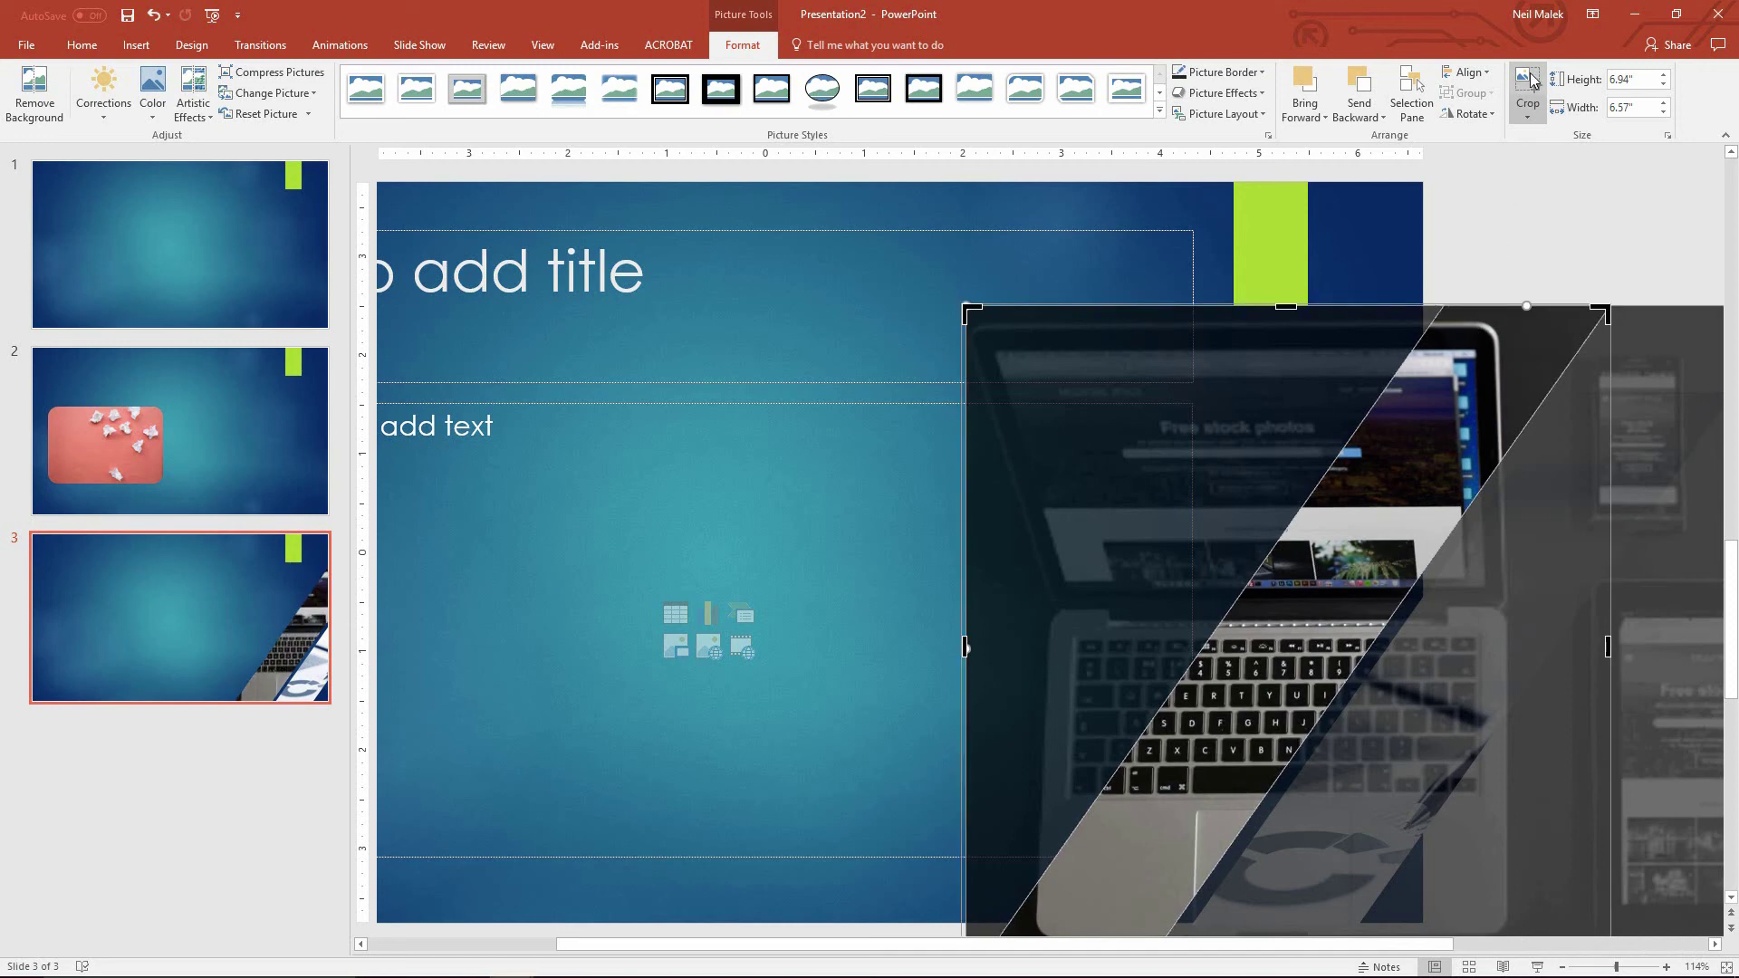
pyautogui.click(1530, 86)
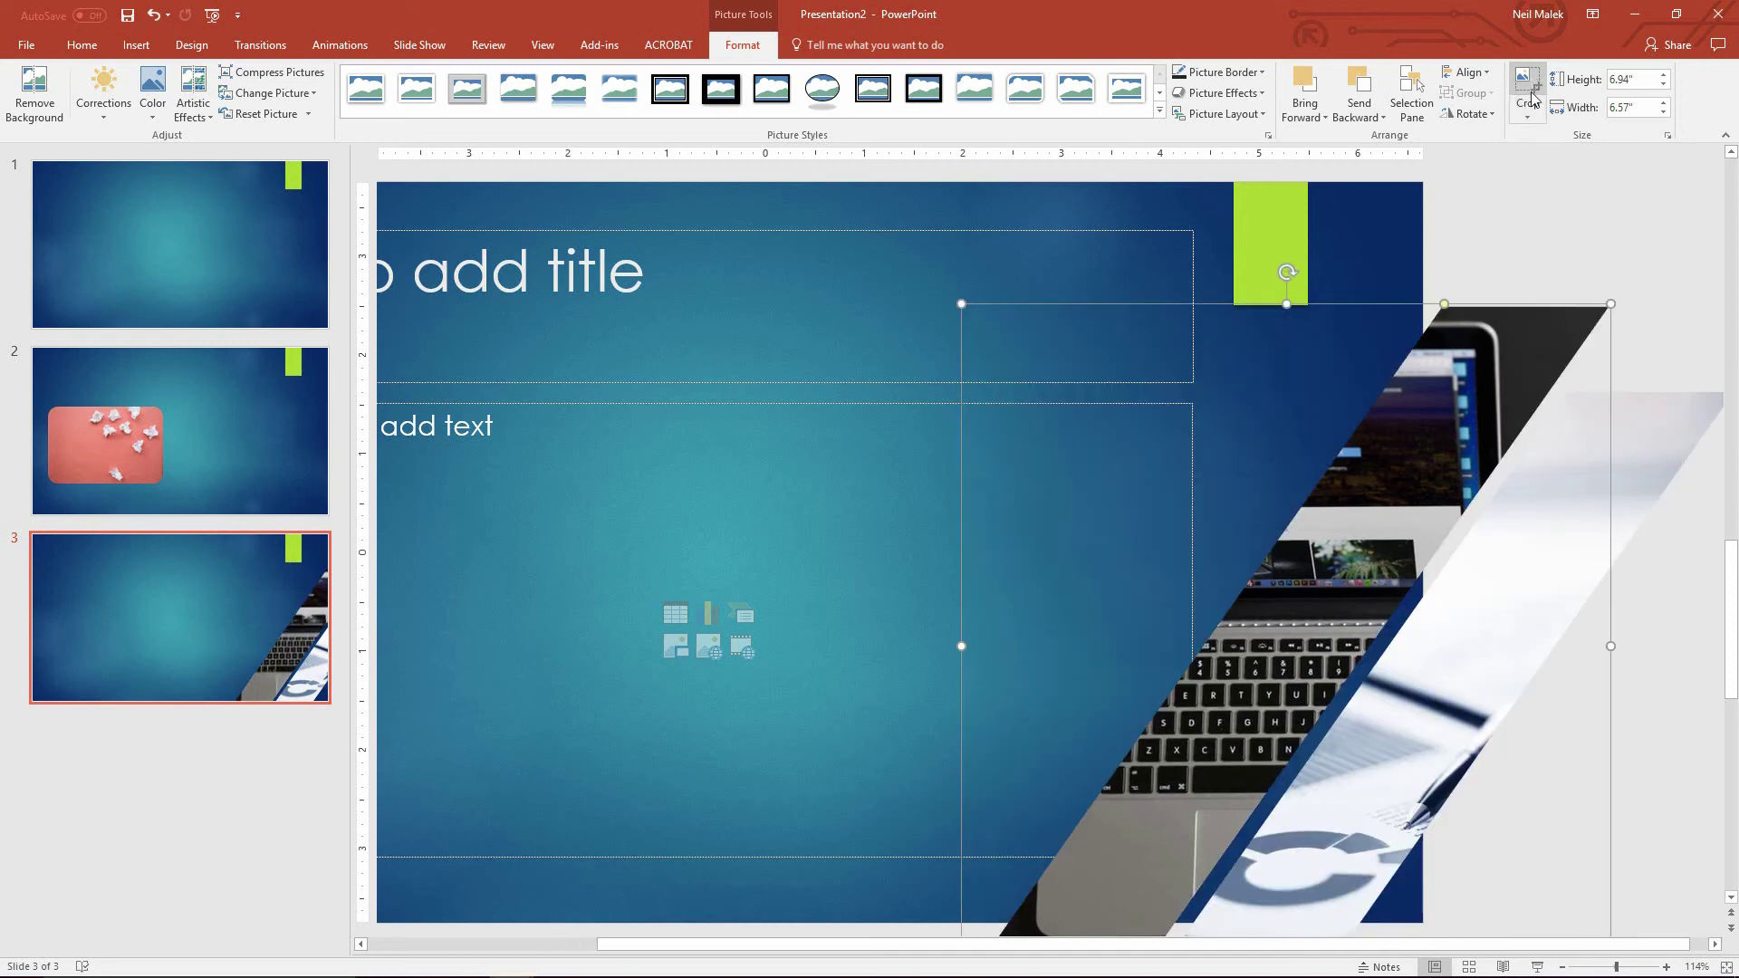
# Step: Reposition the document photo in its slanted frame, then play slide 3 as a slide show
pyautogui.click(1450, 674)
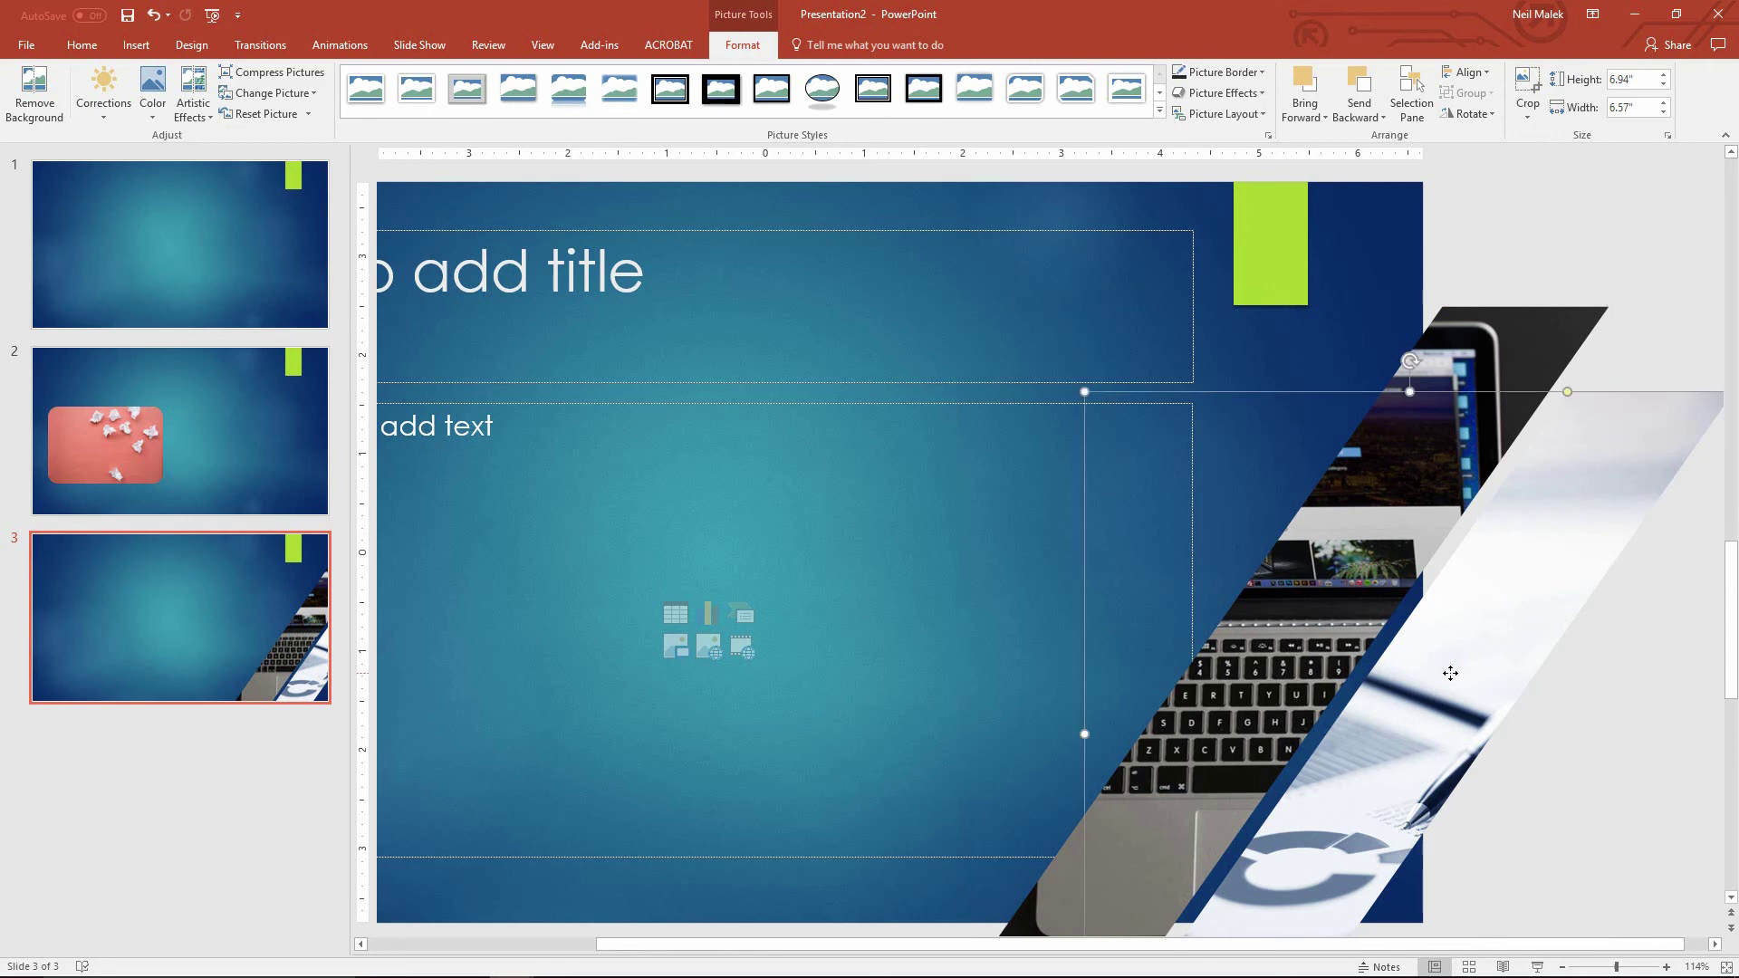
pyautogui.click(1527, 86)
pyautogui.moveTo(1386, 757)
pyautogui.mouseDown()
pyautogui.moveTo(1424, 747)
pyautogui.moveTo(1397, 731)
pyautogui.mouseUp()
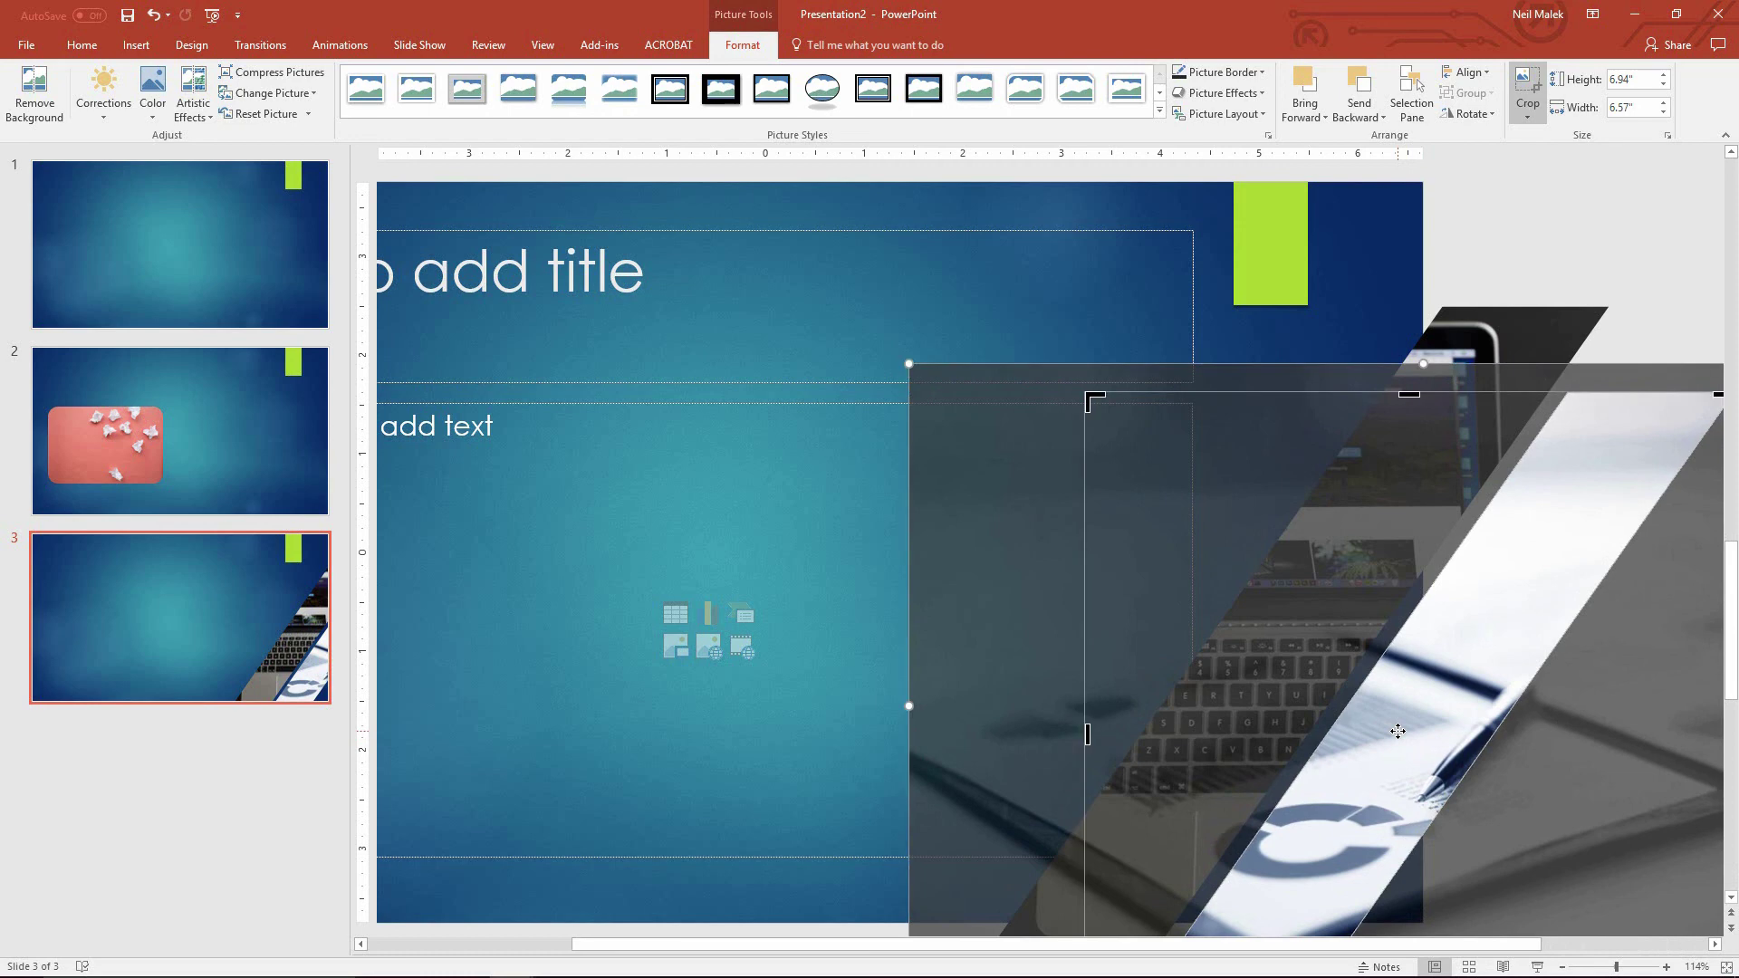
pyautogui.click(1523, 78)
pyautogui.click(1494, 232)
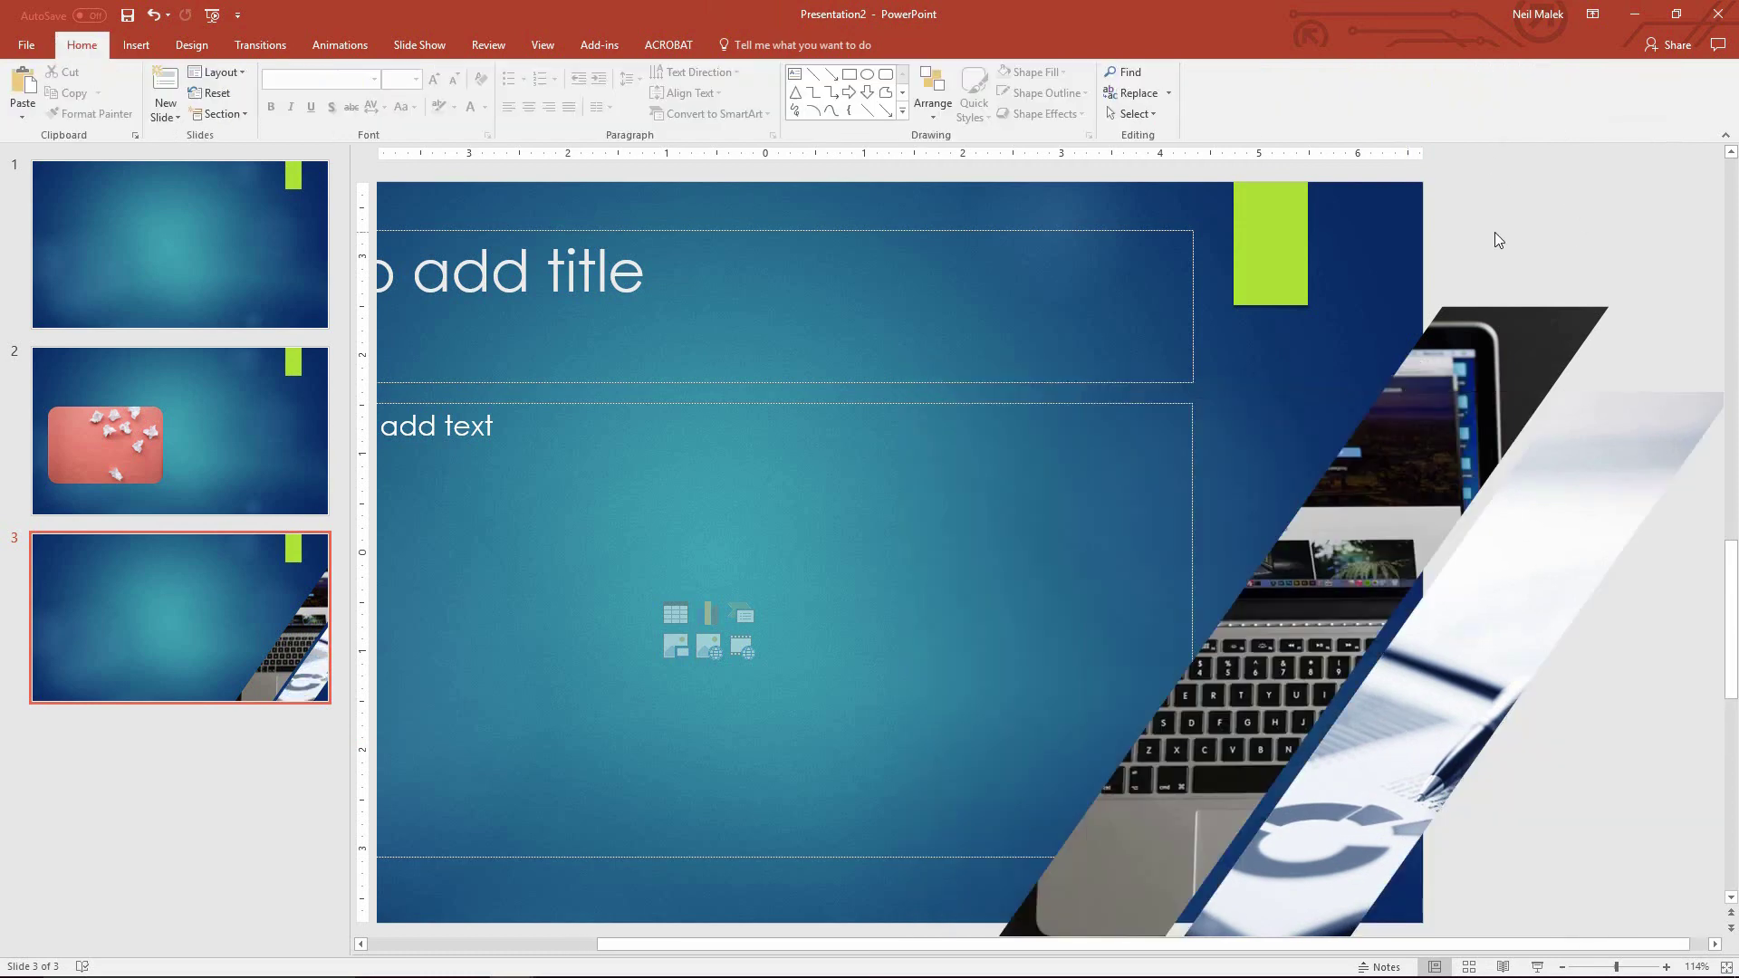
pyautogui.hotkey('shift', 'F5')
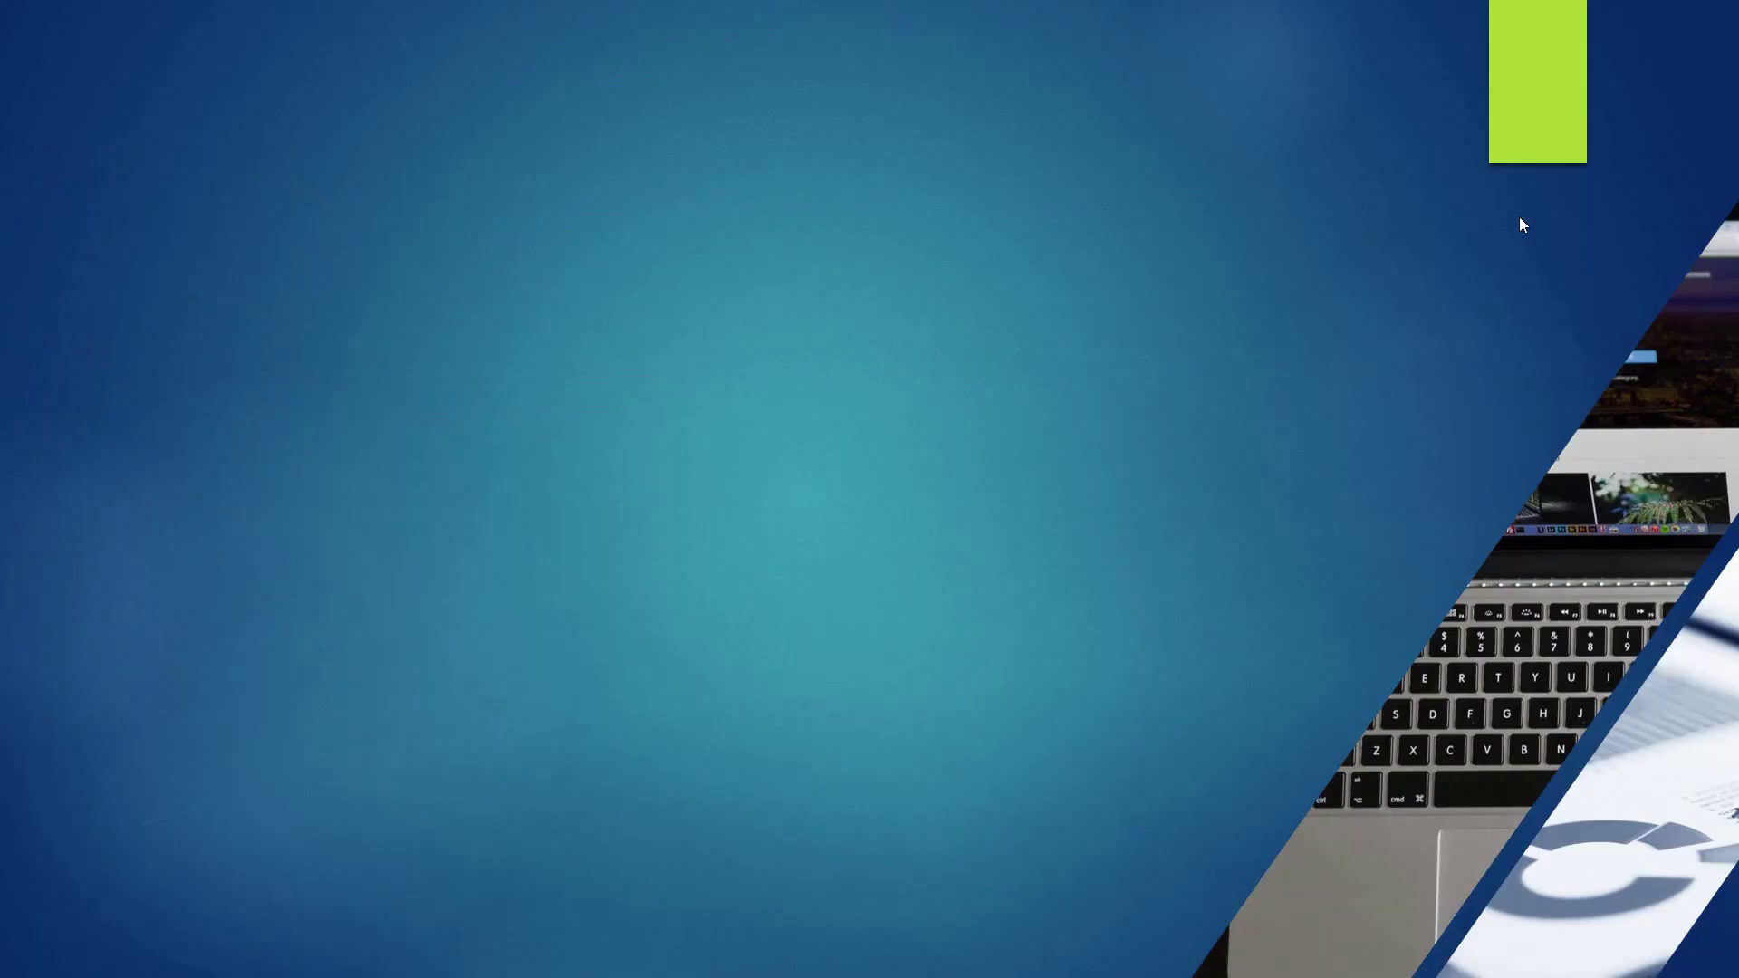